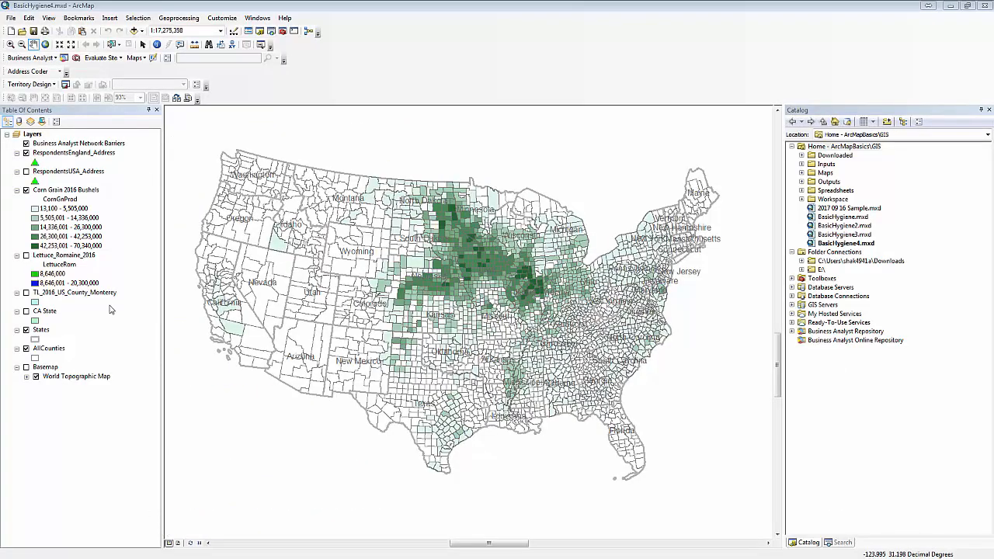
Go to the Mainland USA bookmark and turn off the Corn Grain 2016 Bushels layer
left_click(89, 19)
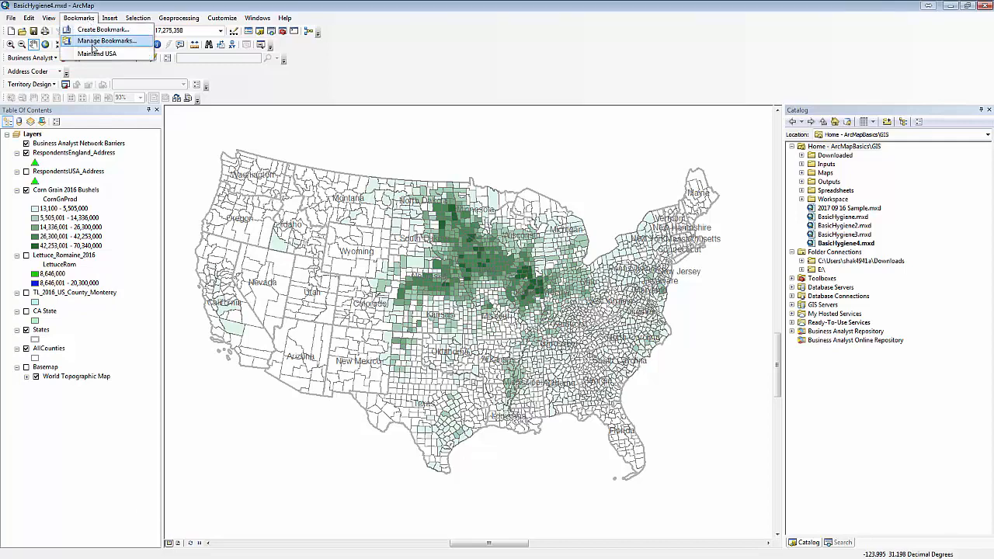
left_click(93, 51)
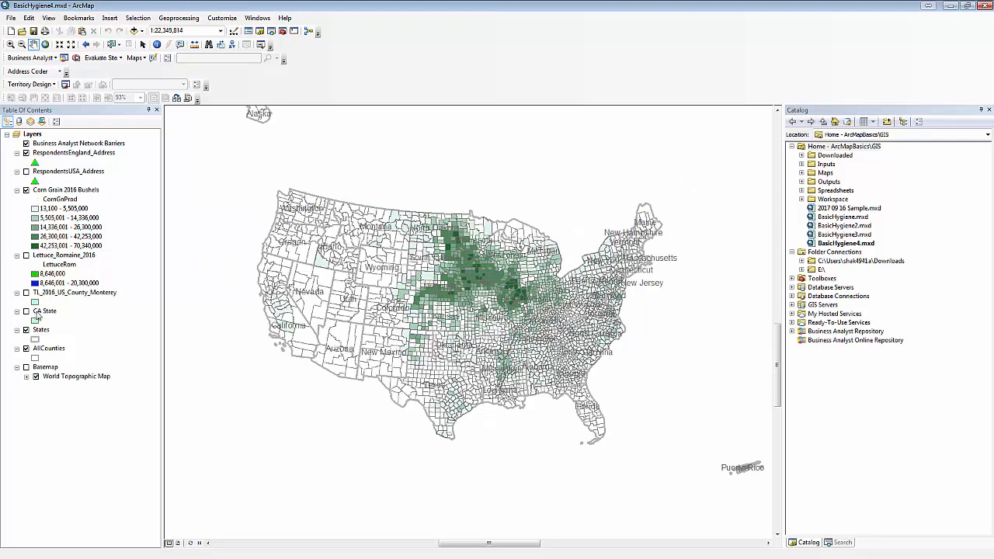
left_click(38, 312)
left_click(26, 190)
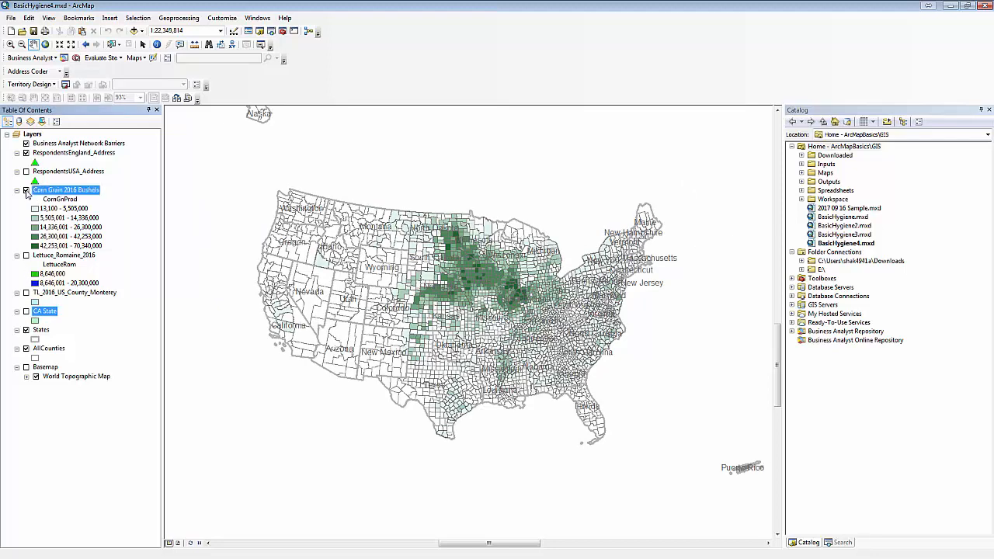
Zoom to the extent of the CA State layer and bookmark that view as California
right_click(42, 313)
left_click(87, 369)
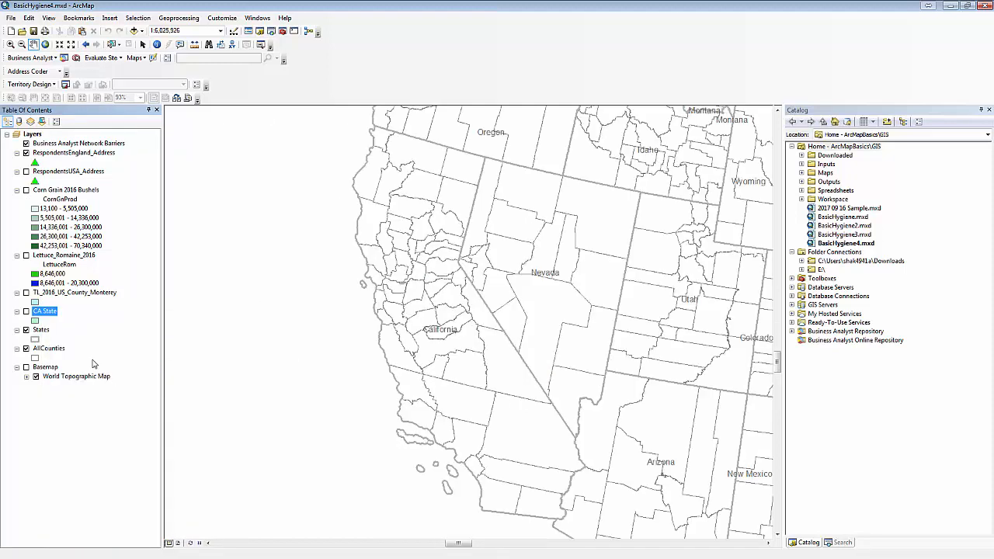
left_click(79, 18)
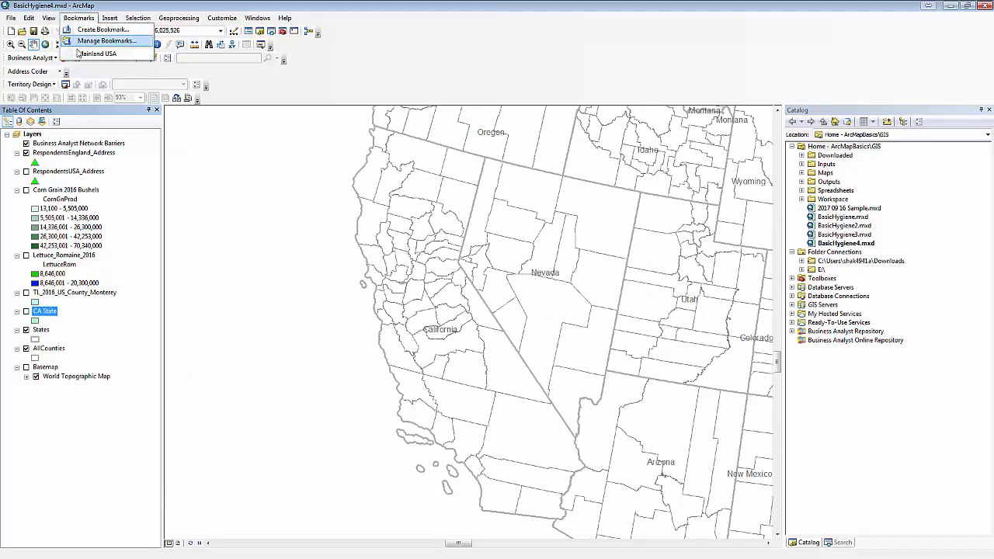
left_click(88, 29)
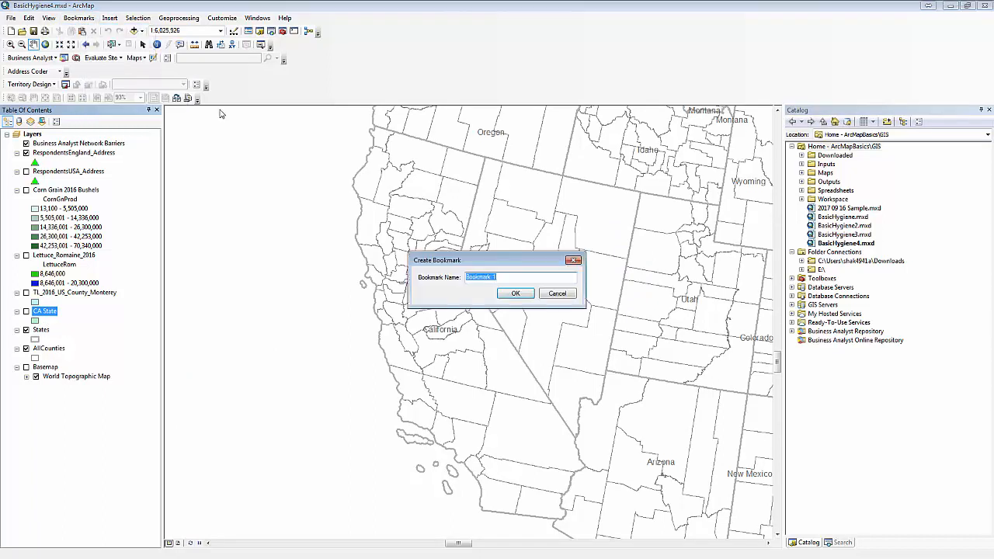
type("California")
key("Return")
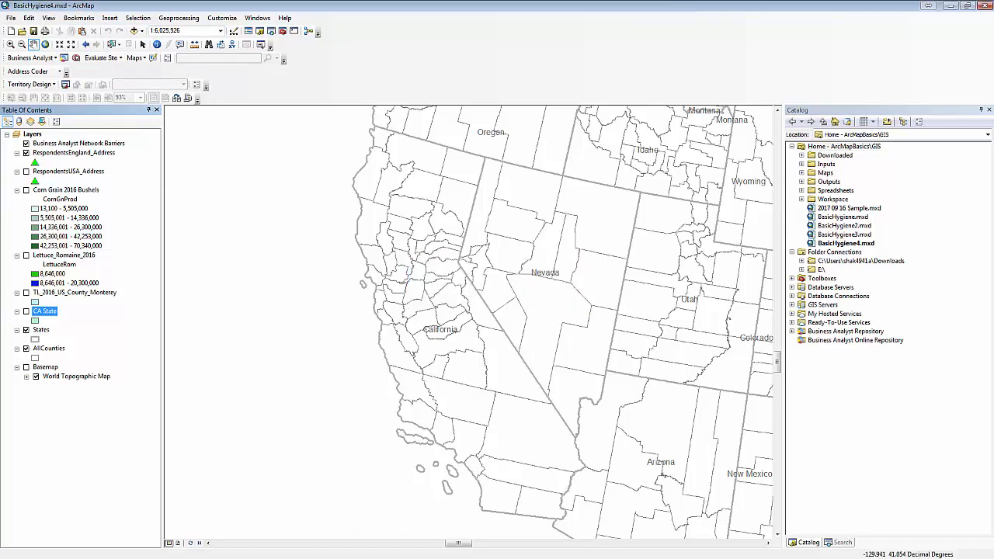
Zoom to the extent of the TL_2016_US_County_Monterey layer and bookmark that view as Monterey County
left_click(57, 293)
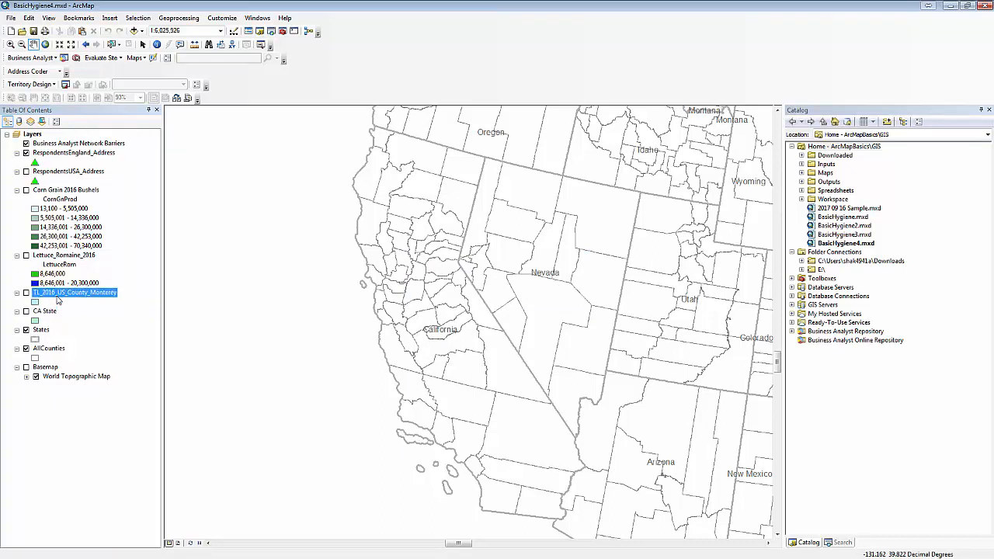
right_click(57, 293)
left_click(105, 349)
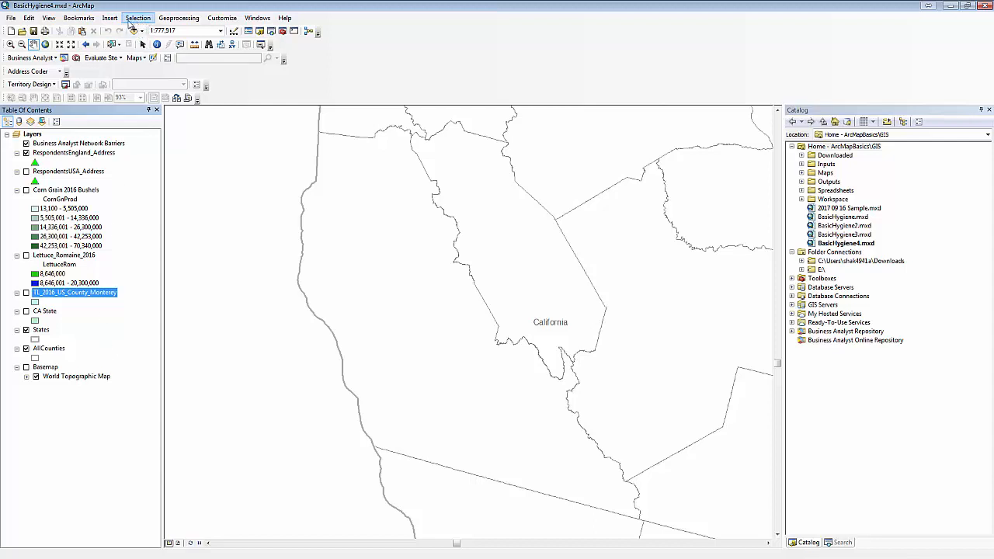
left_click(78, 17)
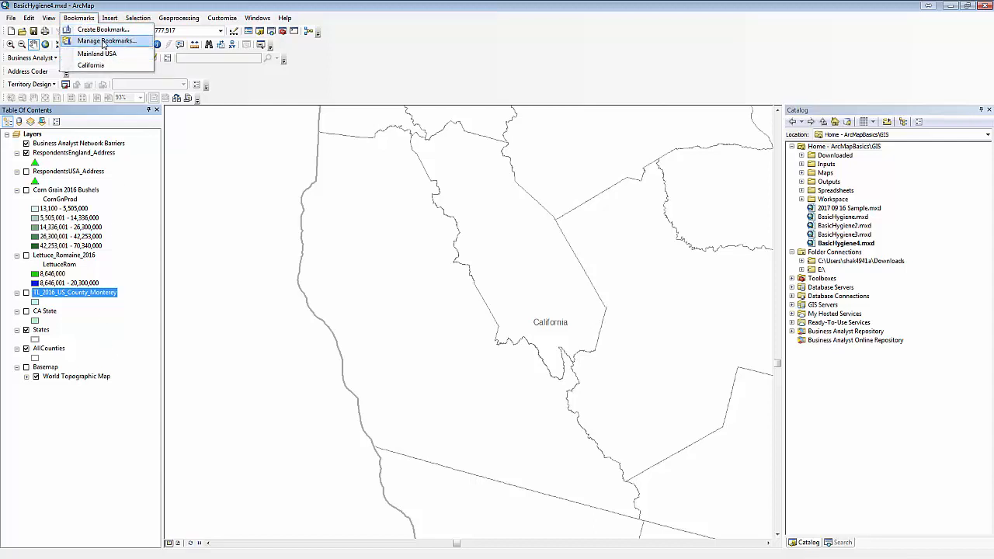
left_click(104, 30)
type("Mon")
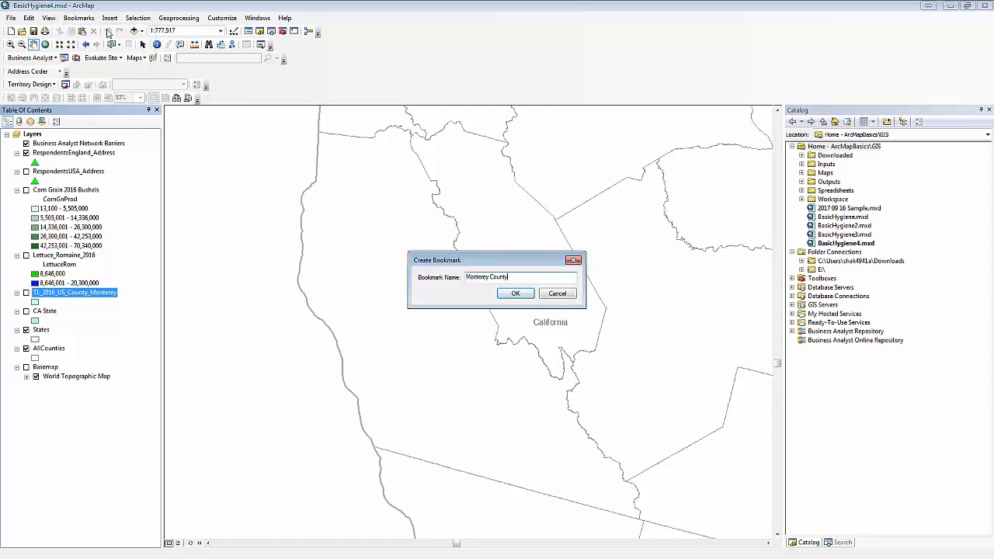
type("terey County")
key("Return")
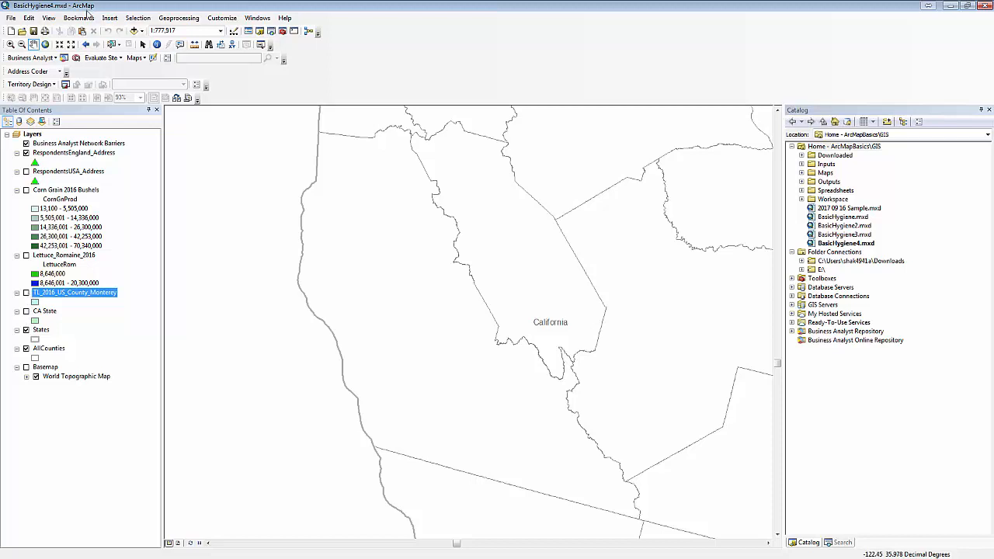
Widen the map around Monterey to a scale of 1:1,500,000 and turn off the States layer
left_click(70, 44)
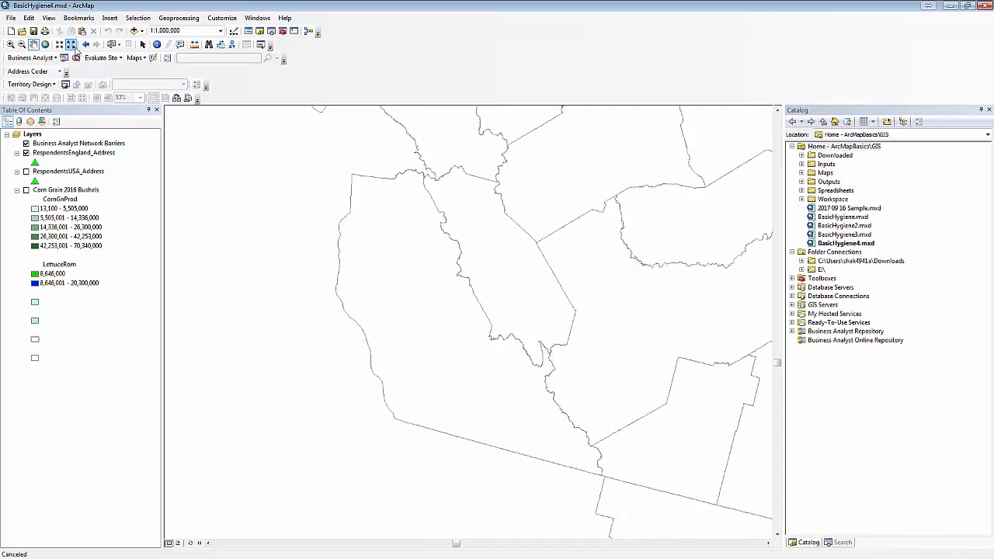
left_click(73, 46)
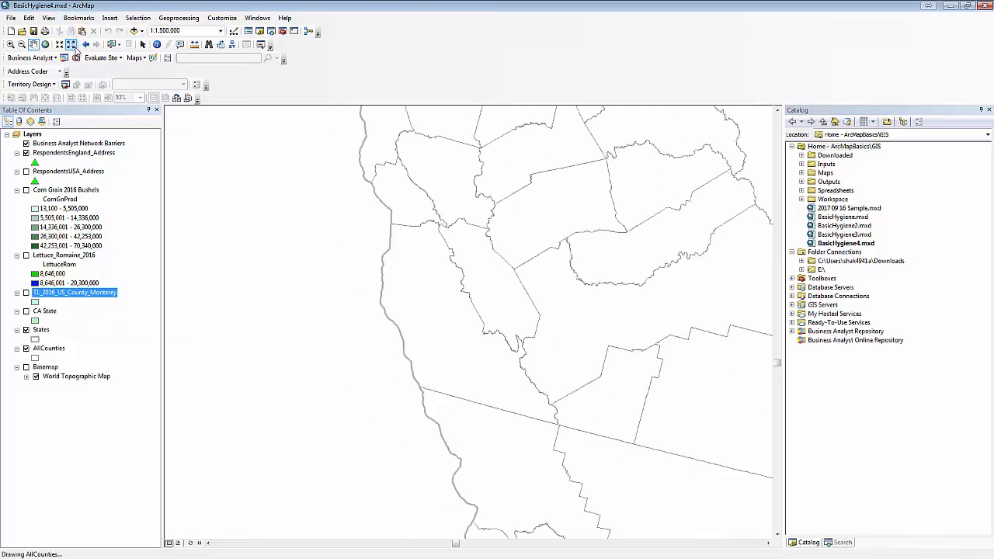
left_click(26, 330)
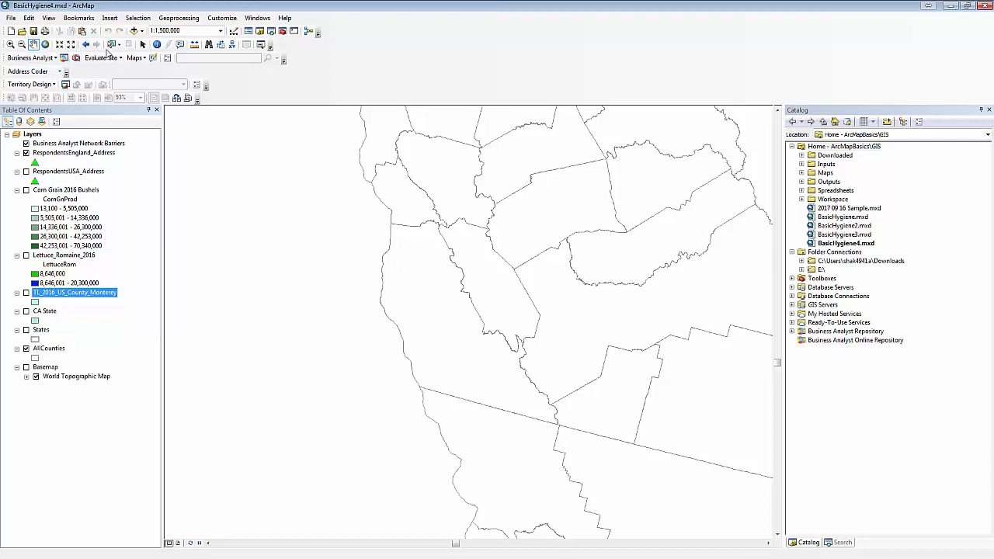
Turn on feature labels for the AllCounties layer, using the NAME field, in its layer properties
left_click(111, 45)
left_click(43, 351)
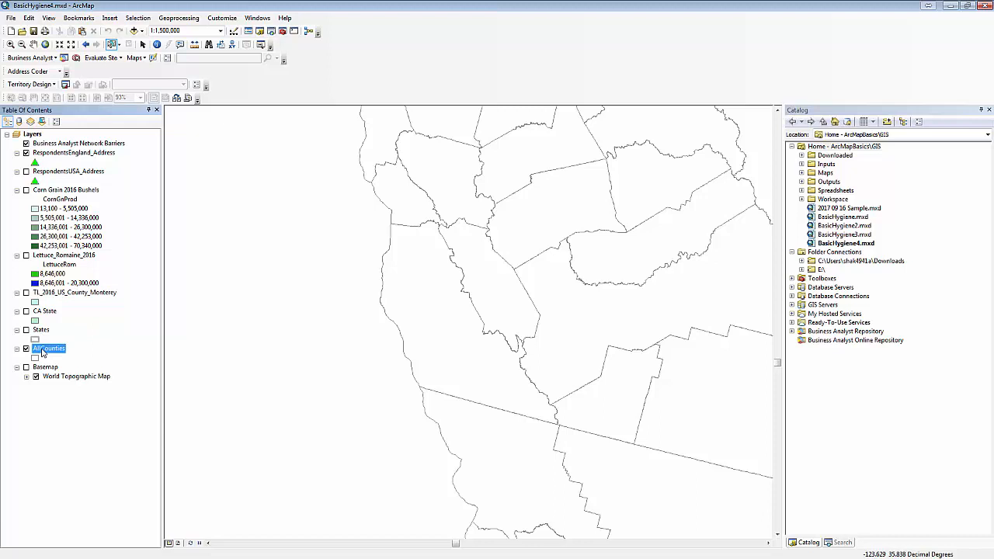
right_click(43, 352)
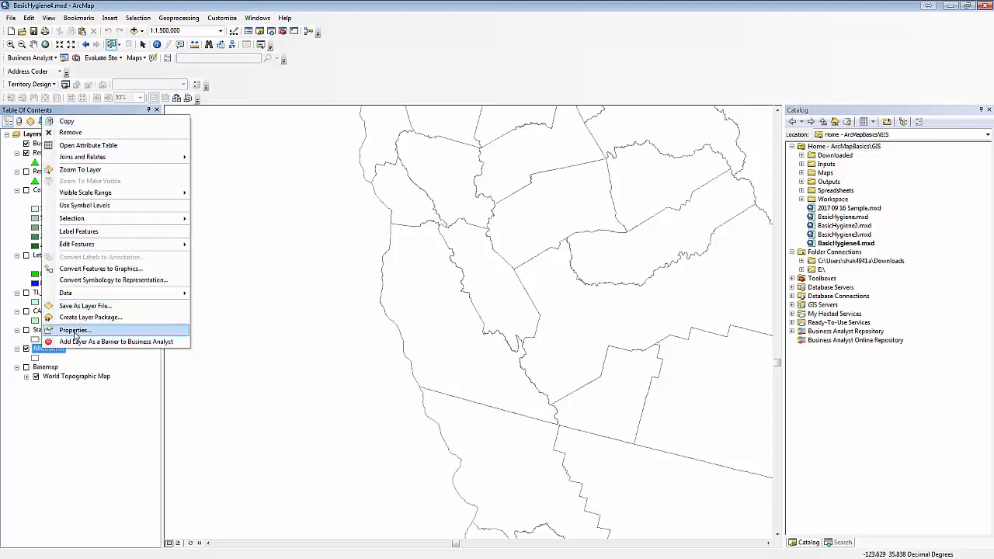
left_click(74, 333)
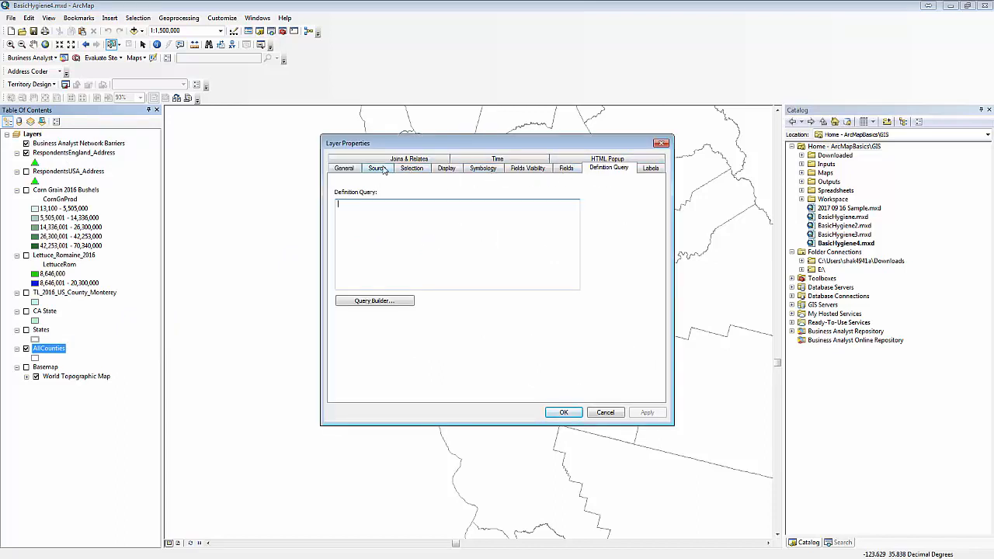
left_click(646, 170)
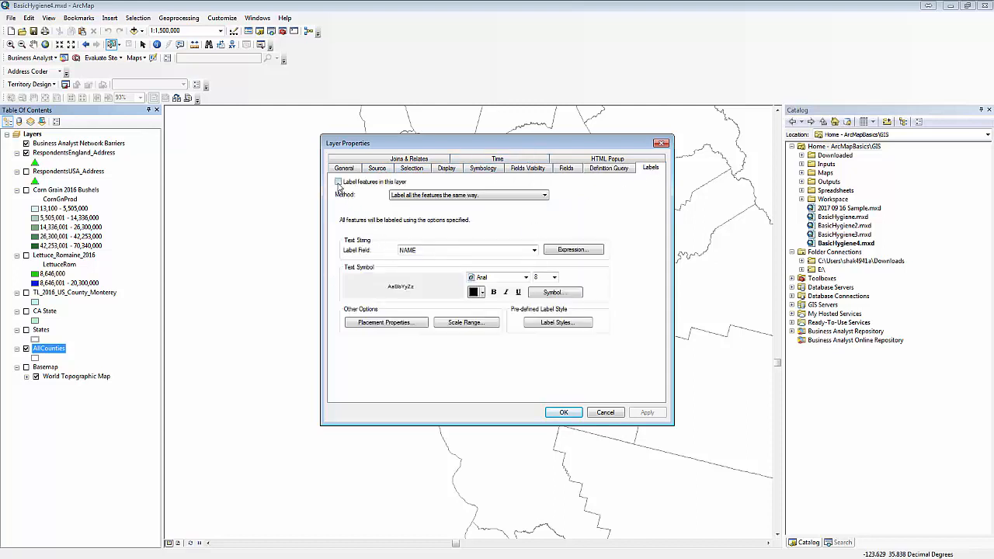
left_click(338, 182)
left_click(647, 412)
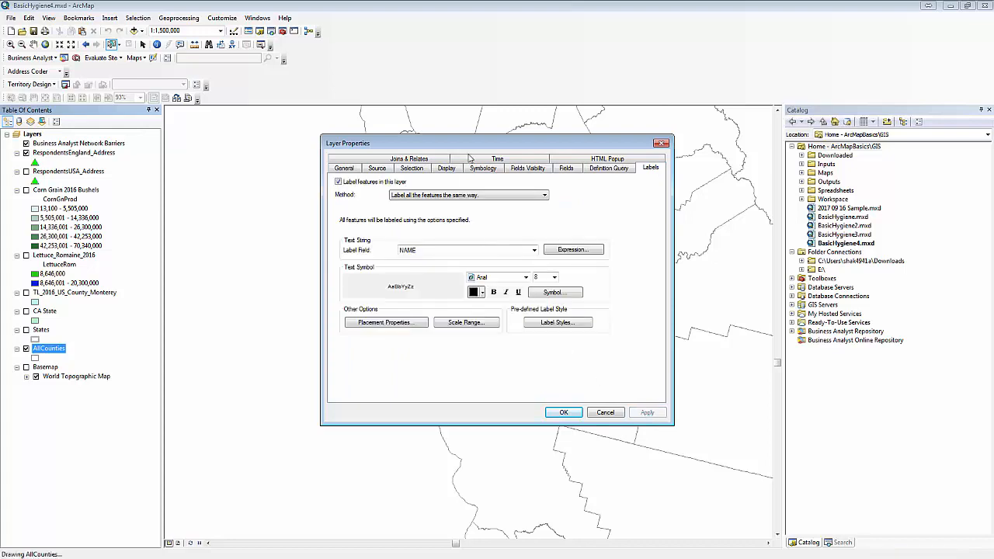
left_click_drag(491, 140, 232, 138)
left_click(304, 410)
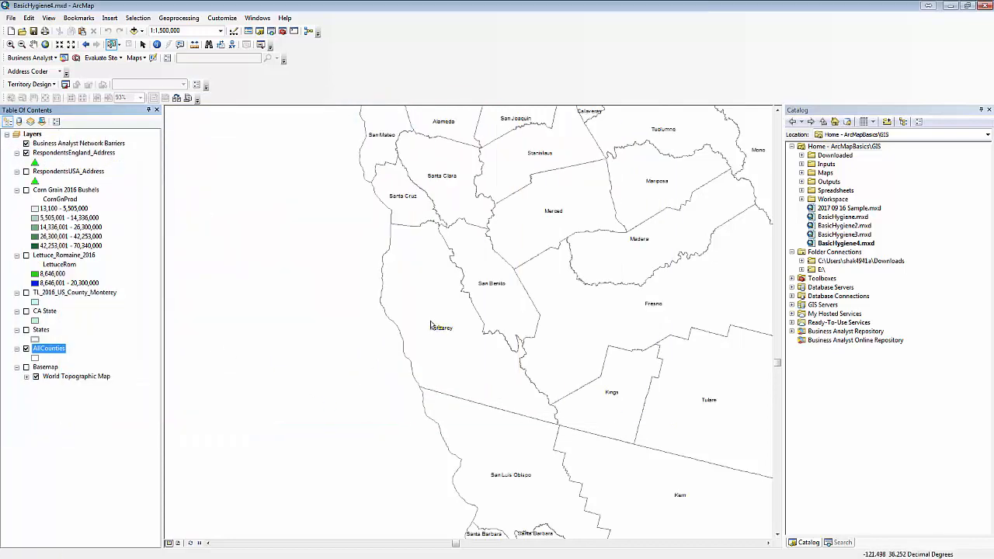
Select San Benito, Monterey and Santa Cruz counties together on the map
left_click(428, 220)
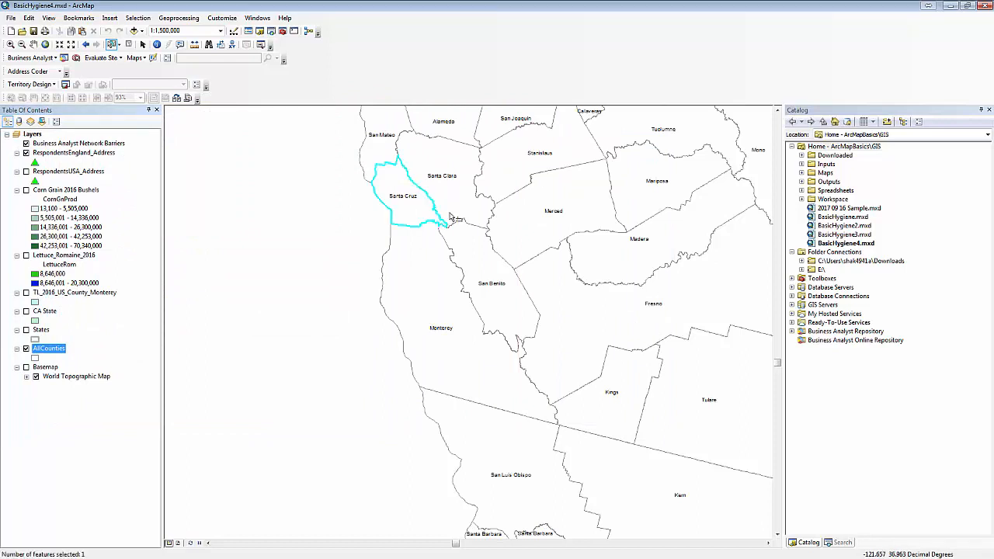
left_click(458, 215)
left_click(492, 286)
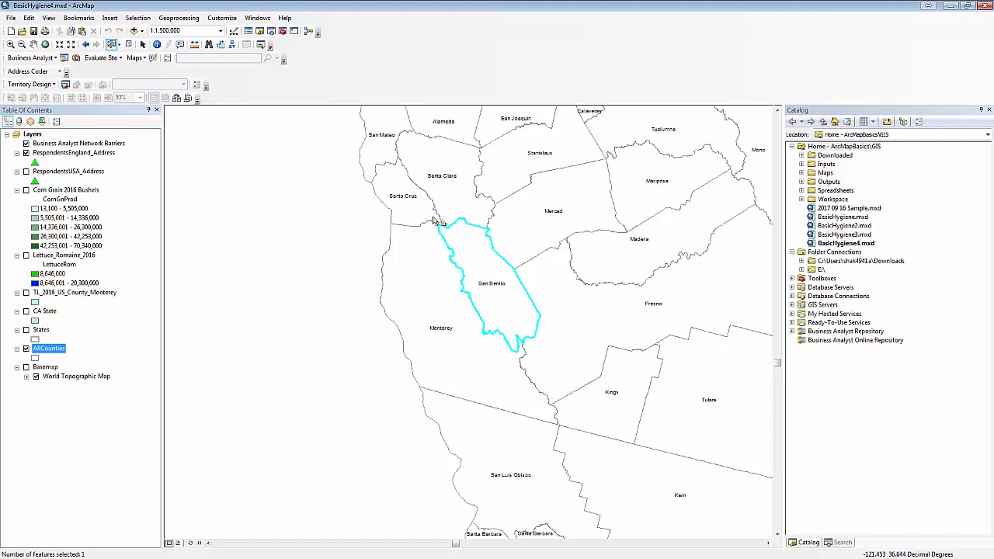
left_click(474, 365, "shift")
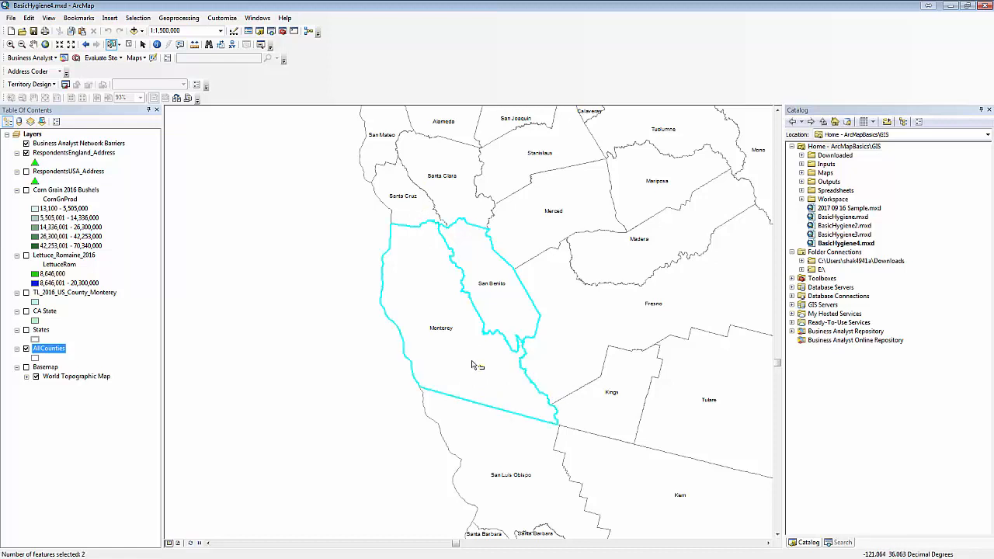
left_click(417, 210, "shift")
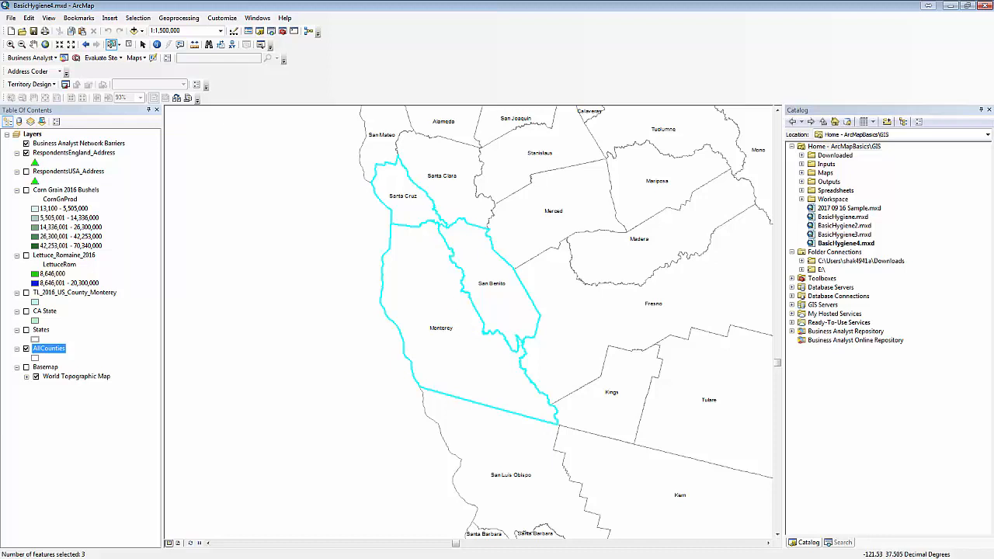
Open the AllCounties attribute table, move it clear of the selected counties and show only the selected records
right_click(56, 354)
left_click(148, 150)
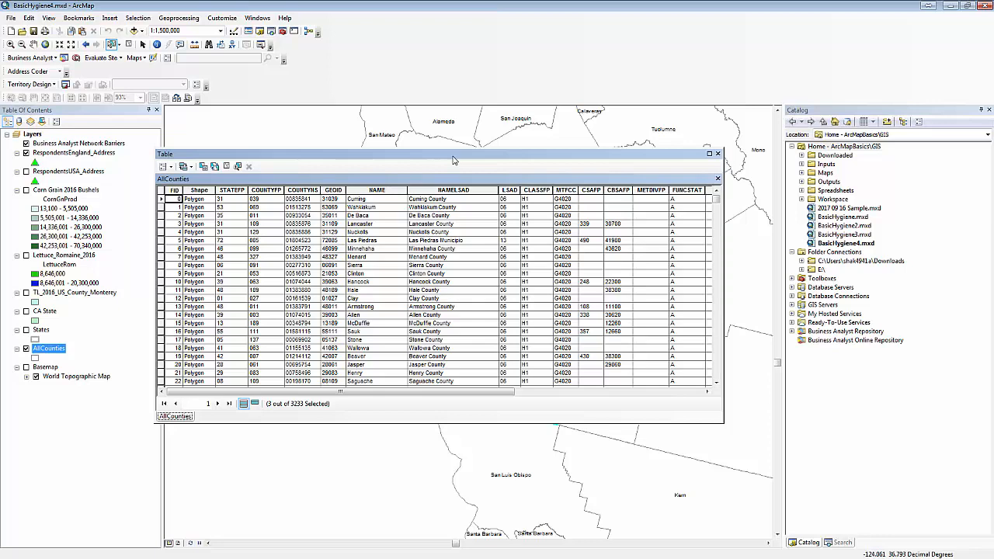
left_click_drag(474, 172, 669, 294)
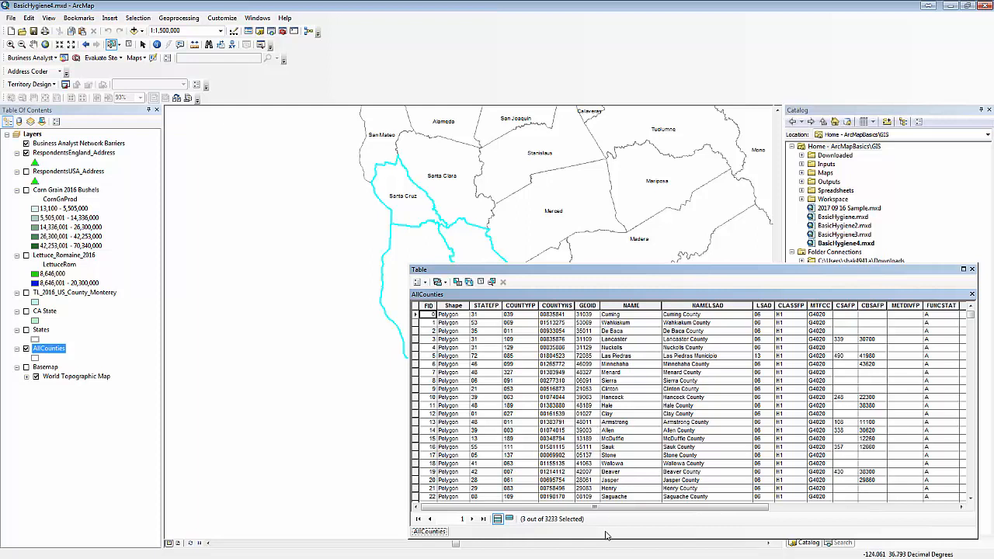
left_click(509, 519)
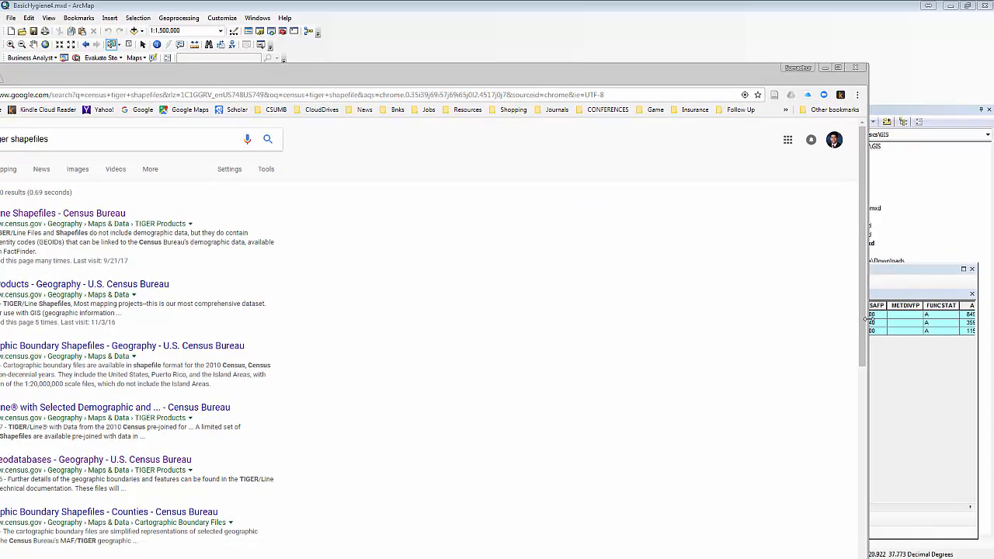
Switch to Chrome and resize its window with the census tiger shapefiles search so the county attribute records stay visible beside it
left_click_drag(868, 322, 268, 282)
left_click_drag(140, 77, 293, 45)
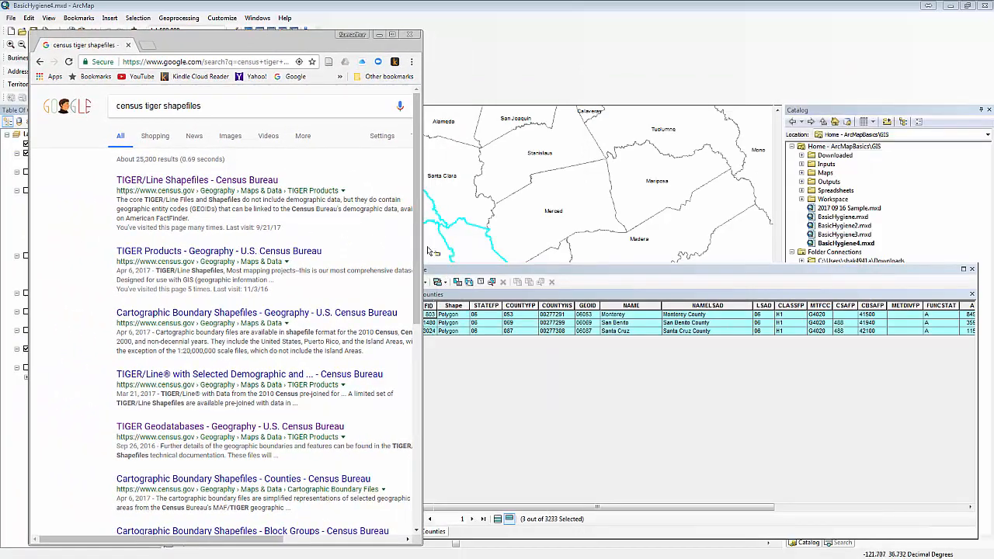
left_click_drag(420, 248, 488, 247)
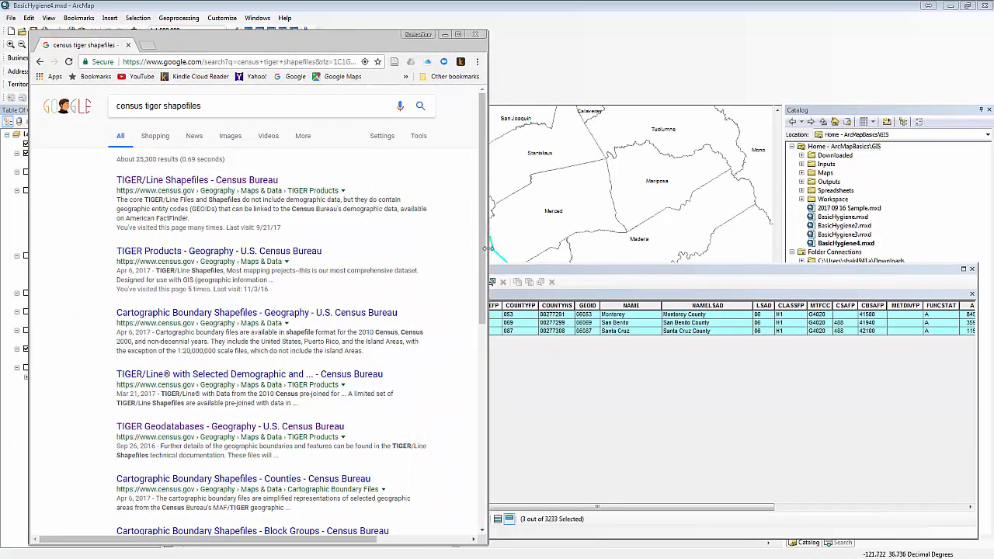
Open the Census Bureau's TIGER/Line Shapefiles page and go to the EDGES directory on the 2016 download FTP site
left_click(243, 181)
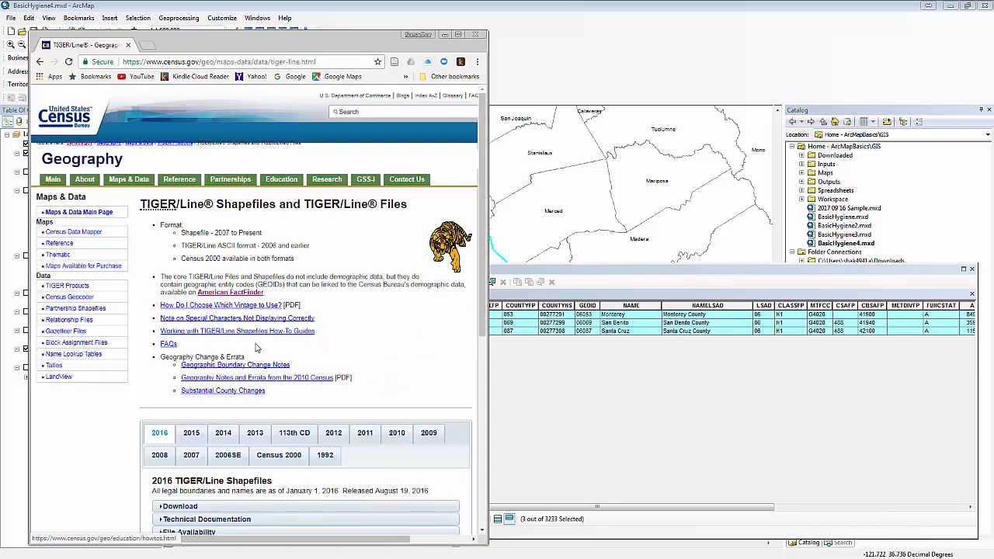
scroll(256, 347, "down", 4)
left_click(176, 197)
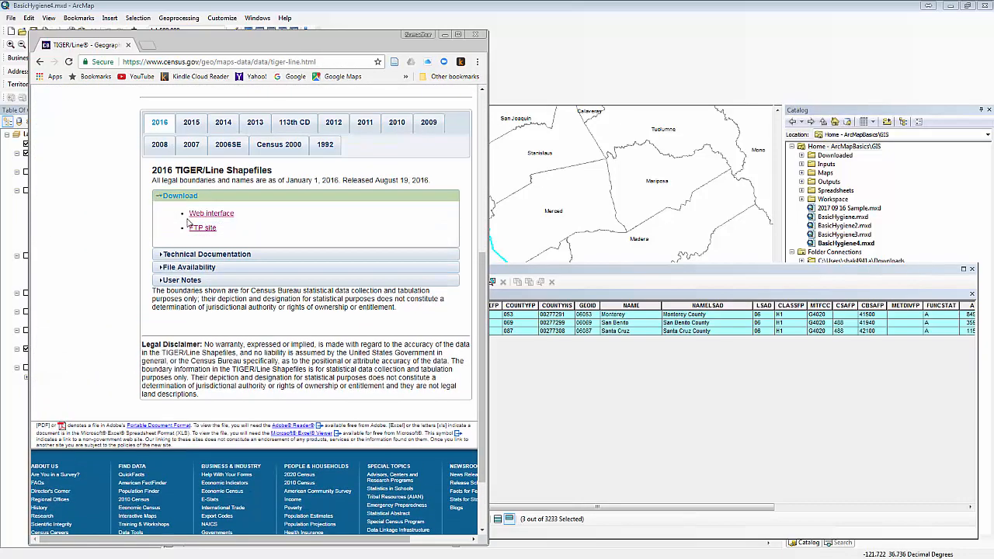
left_click(200, 231)
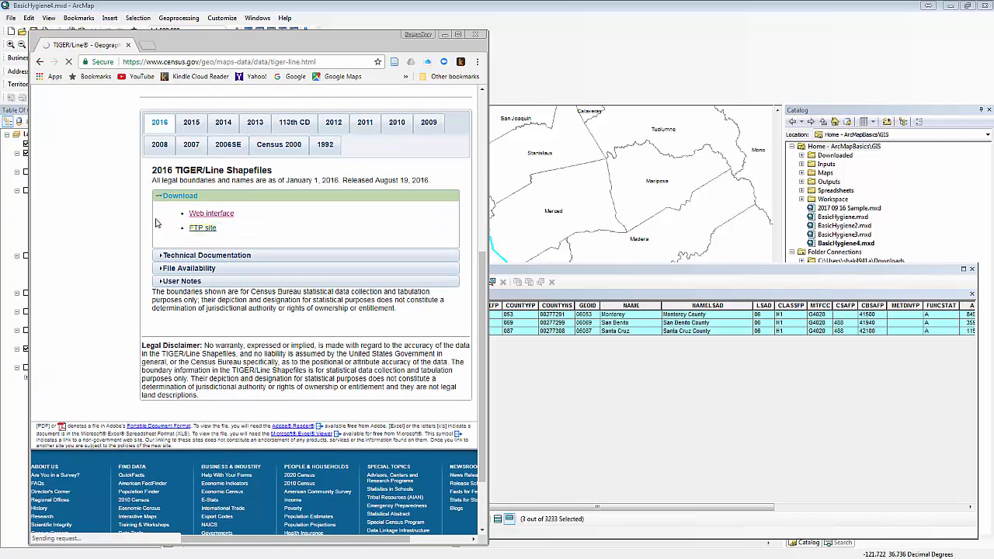
scroll(120, 252, "down", 4)
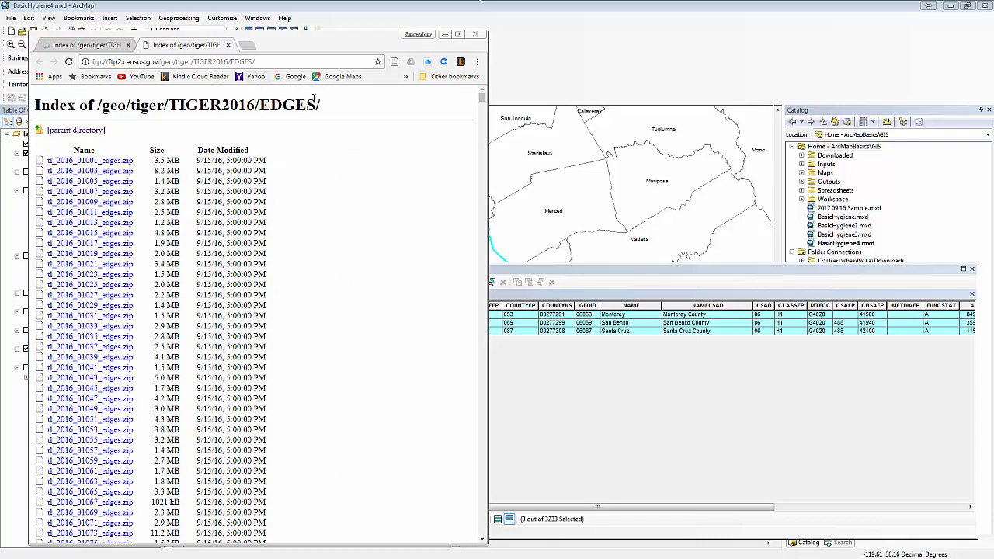
left_click_drag(325, 108, 35, 105)
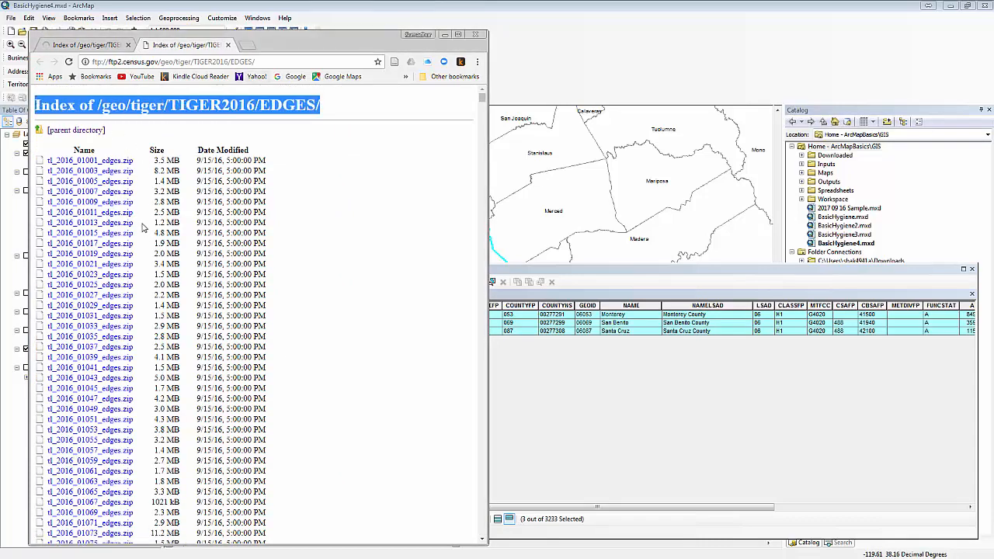
Start the downloads of tl_2016_06053_edges.zip, tl_2016_06069_edges.zip and tl_2016_06087_edges.zip from the EDGES directory
scroll(153, 237, "down", 4)
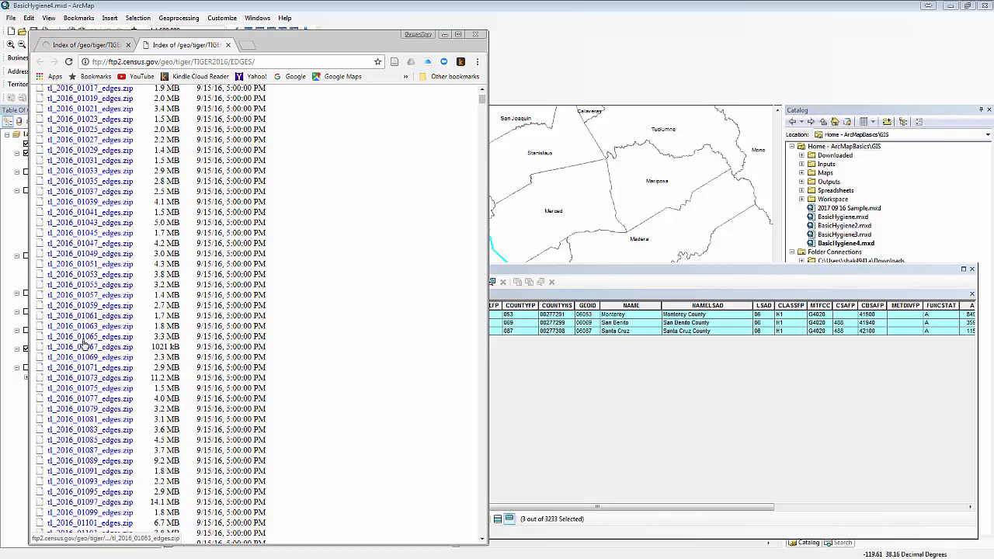
scroll(140, 433, "down", 20)
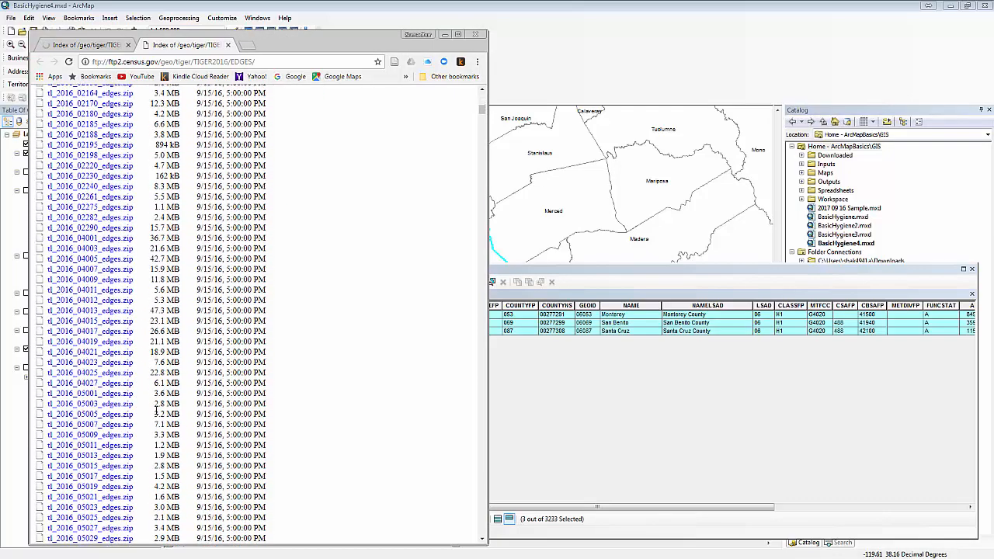
scroll(155, 410, "down", 10)
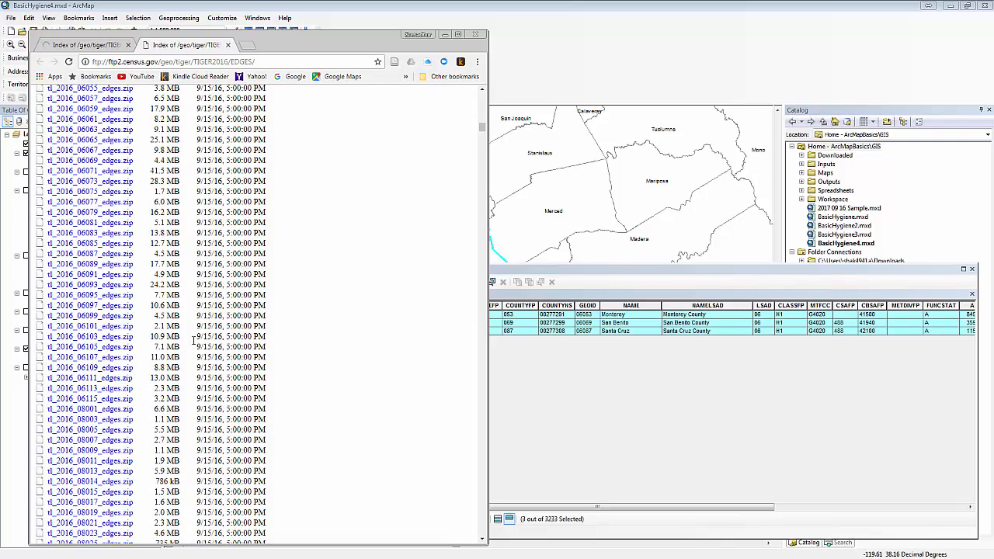
scroll(99, 364, "up", 1)
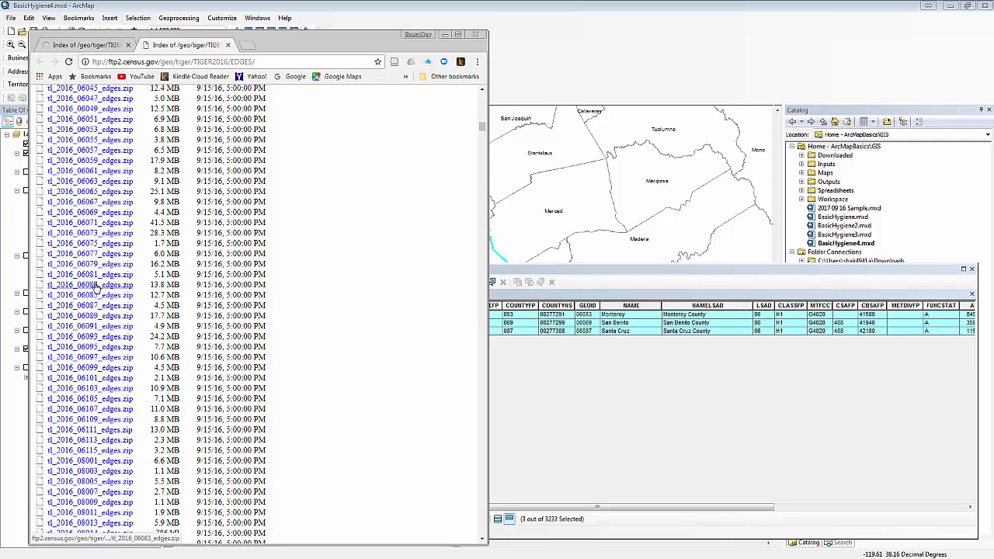
middle_click(96, 130)
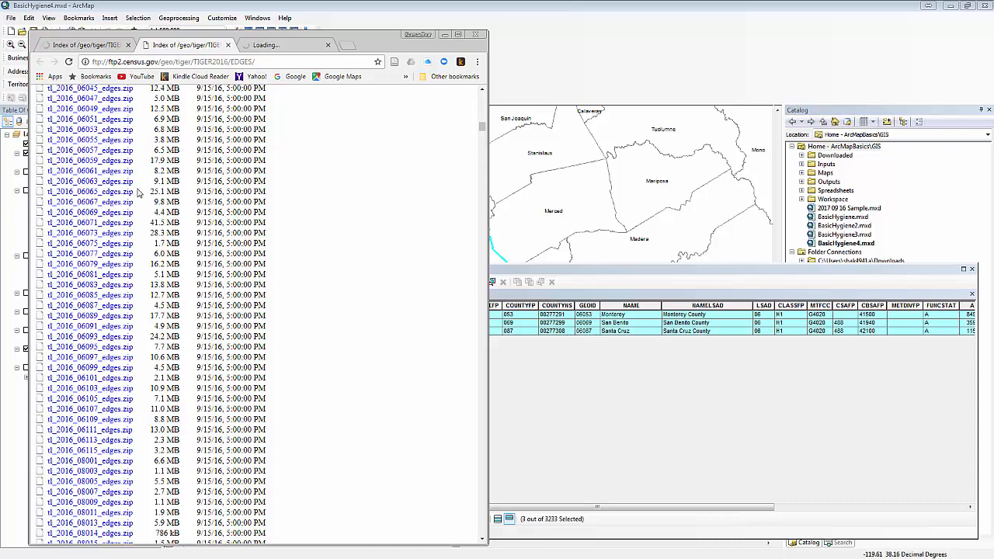
middle_click(92, 212)
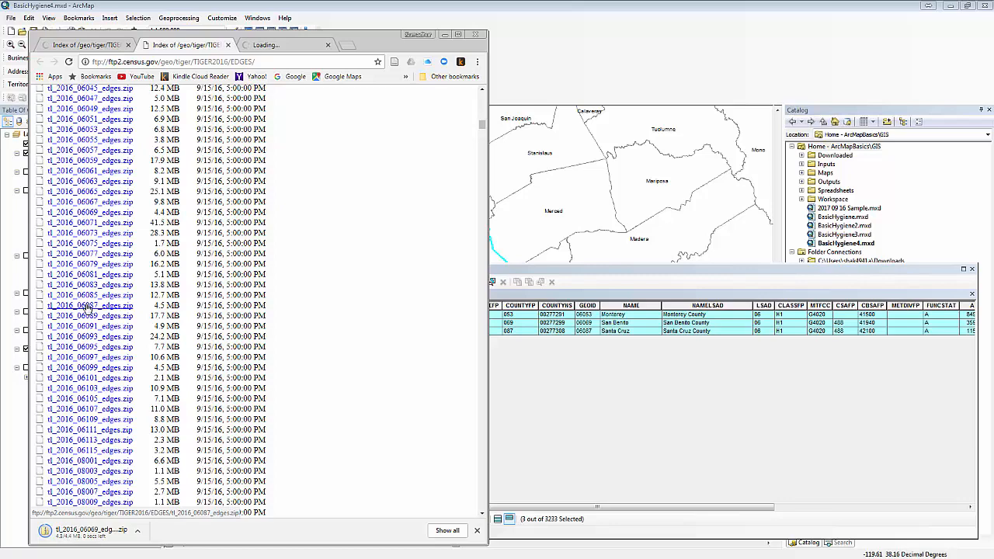
left_click(87, 307)
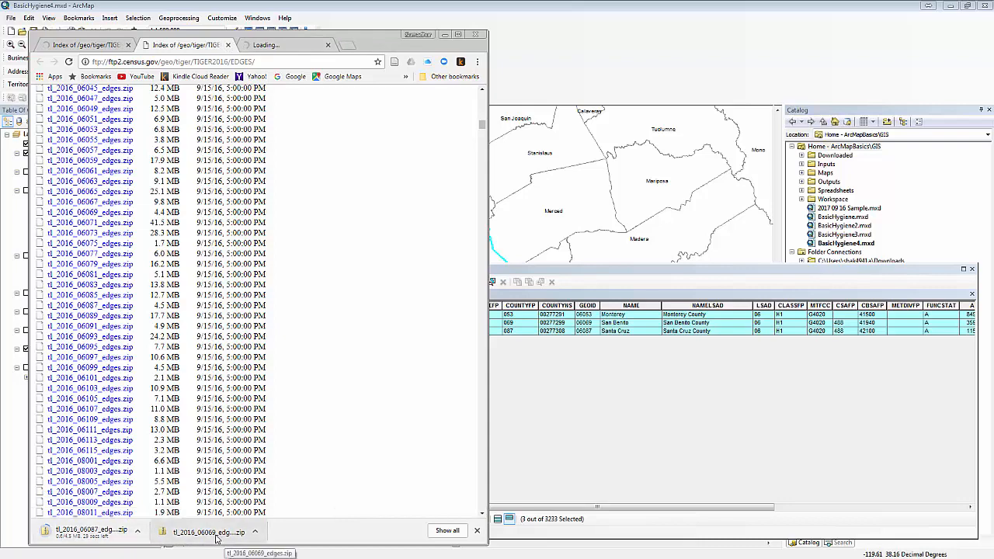
Close the tab still loading the 06053 file and request tl_2016_06053_edges.zip again from the directory listing
left_click(301, 45)
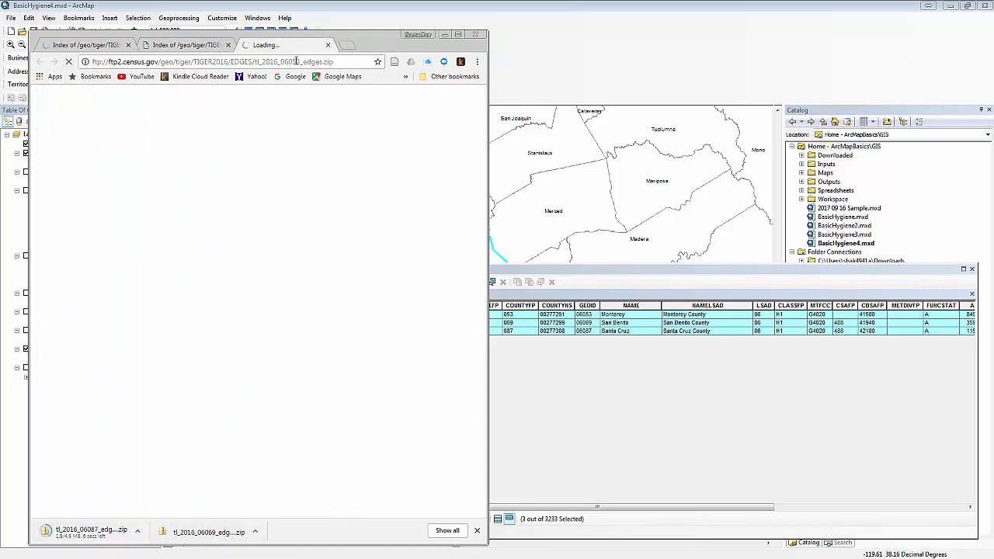
left_click(328, 45)
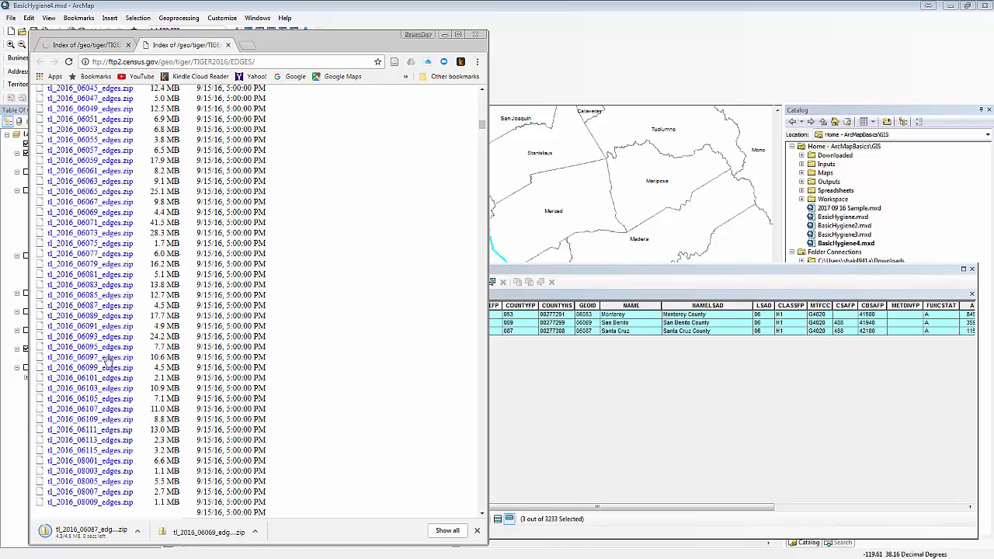
scroll(122, 225, "up", 2)
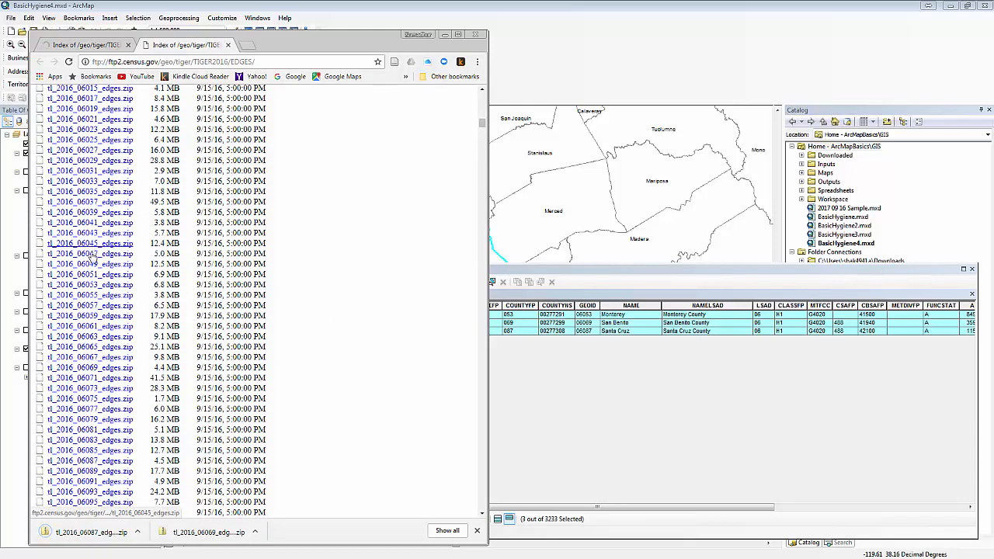
middle_click(98, 286)
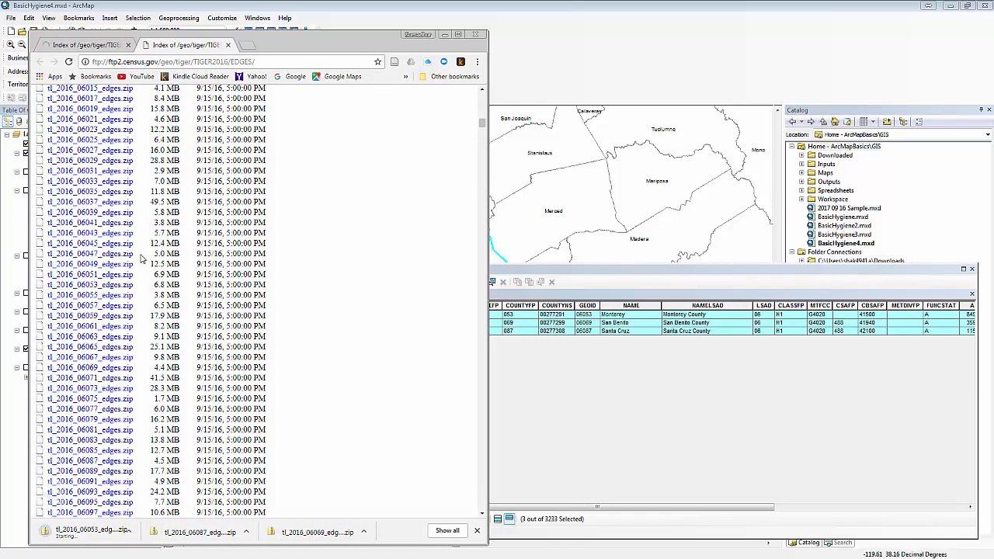
Transfer the three downloaded edges zip files from the Downloads folder into the ArcMapBasics\GIS\Downloaded folder using xplorer²
left_click(138, 532)
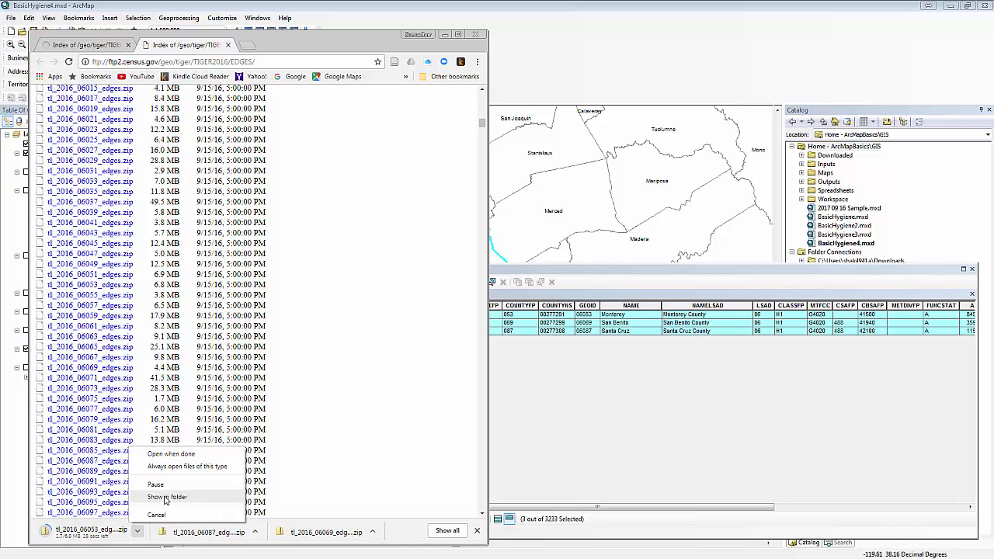
left_click(166, 497)
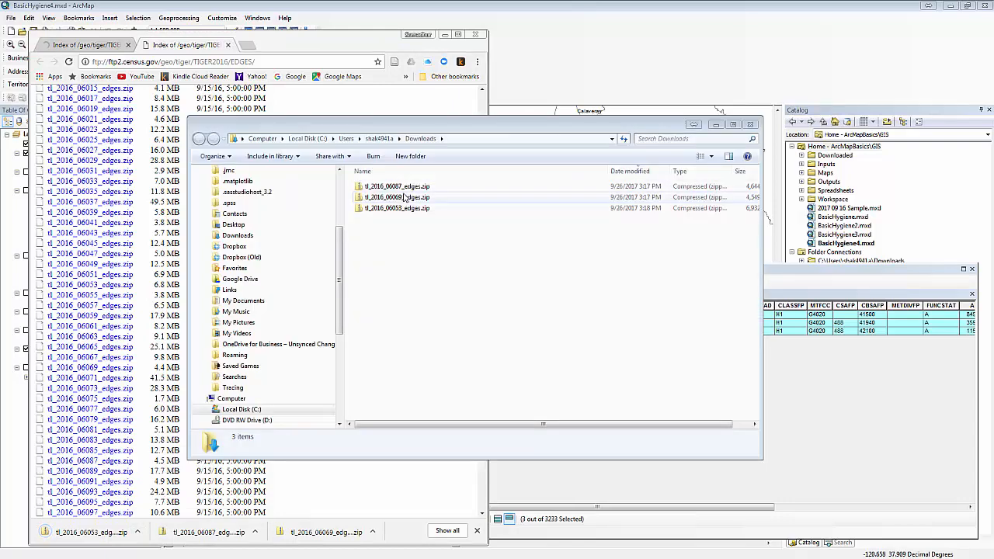
left_click(403, 191)
left_click(407, 208, "shift")
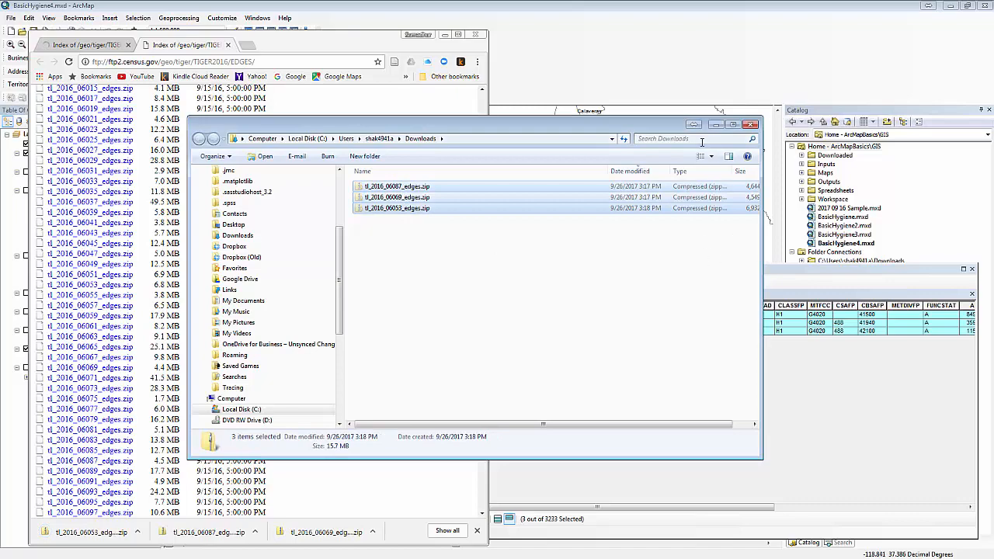
left_click_drag(653, 128, 595, 0)
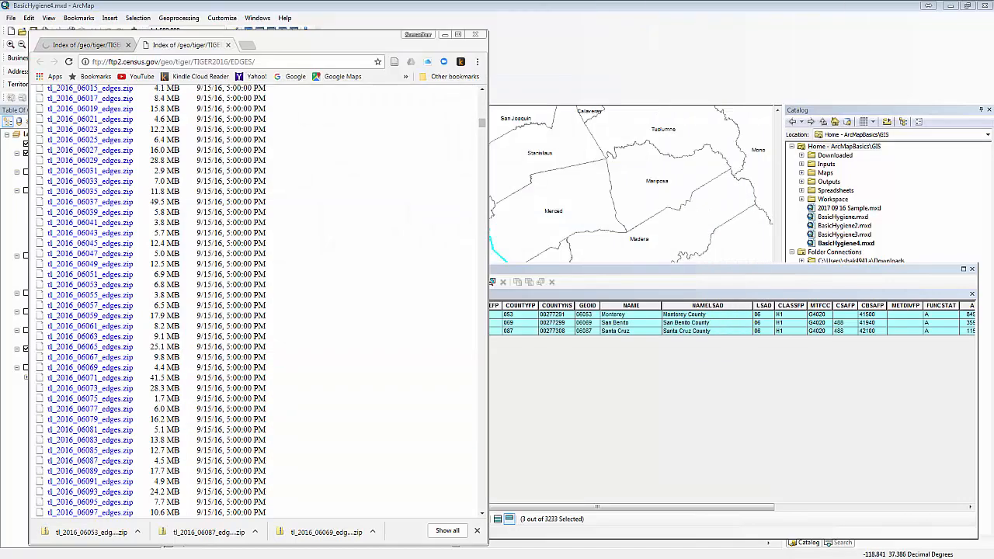
left_click_drag(699, 0, 749, 188)
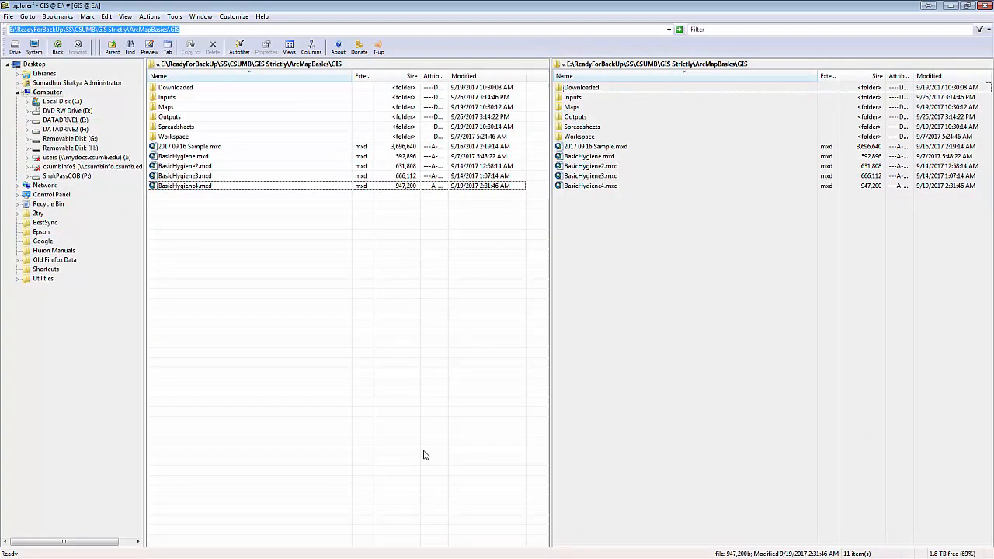
double_click(604, 89)
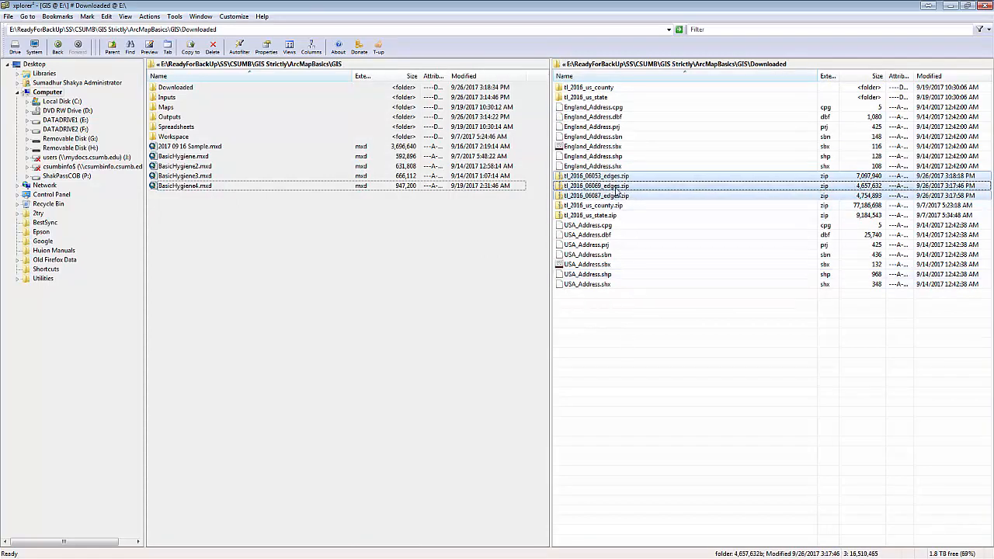
Try extracting all three edges archives together, and extract tl_2016_06053_edges.zip individually into its own folder within Downloaded
right_click(616, 193)
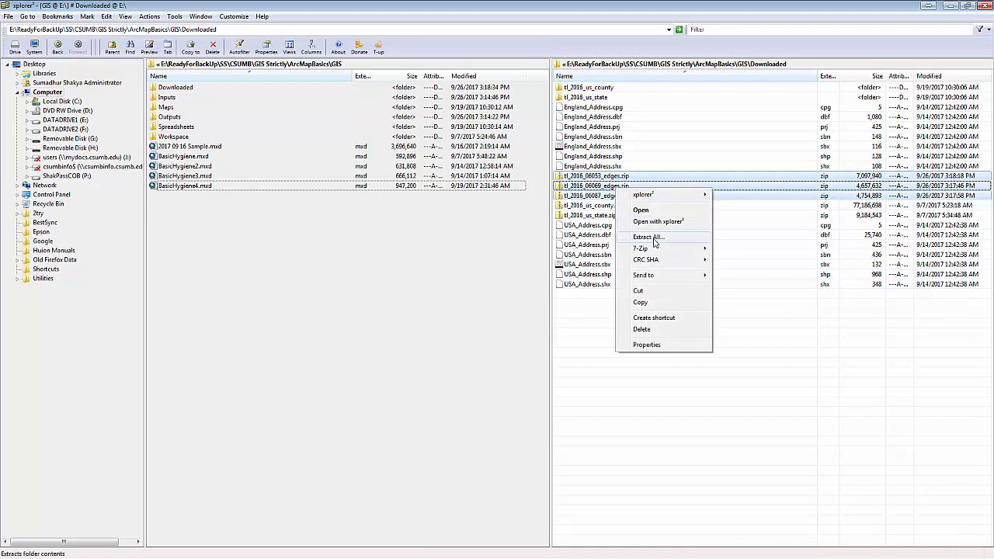
left_click(649, 237)
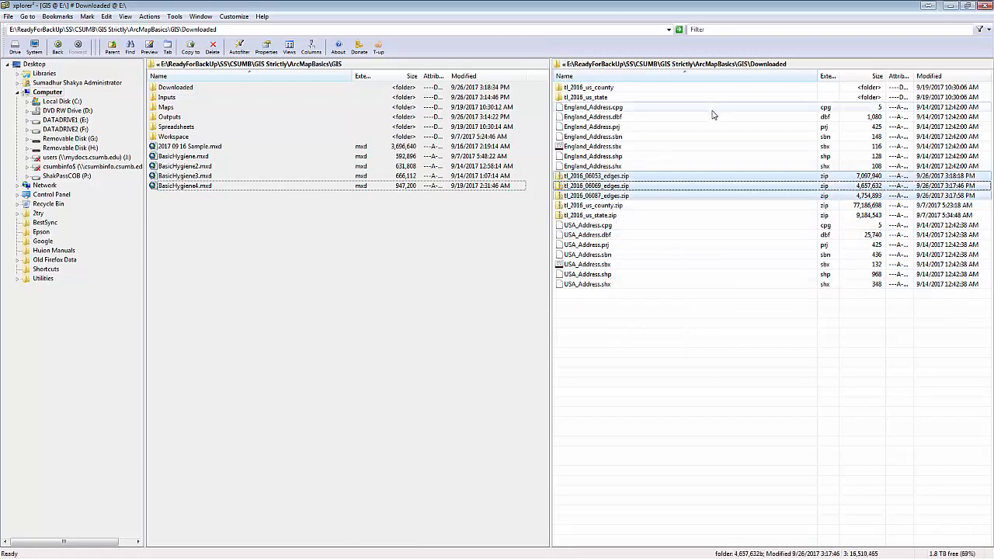
left_click(635, 178)
right_click(635, 180)
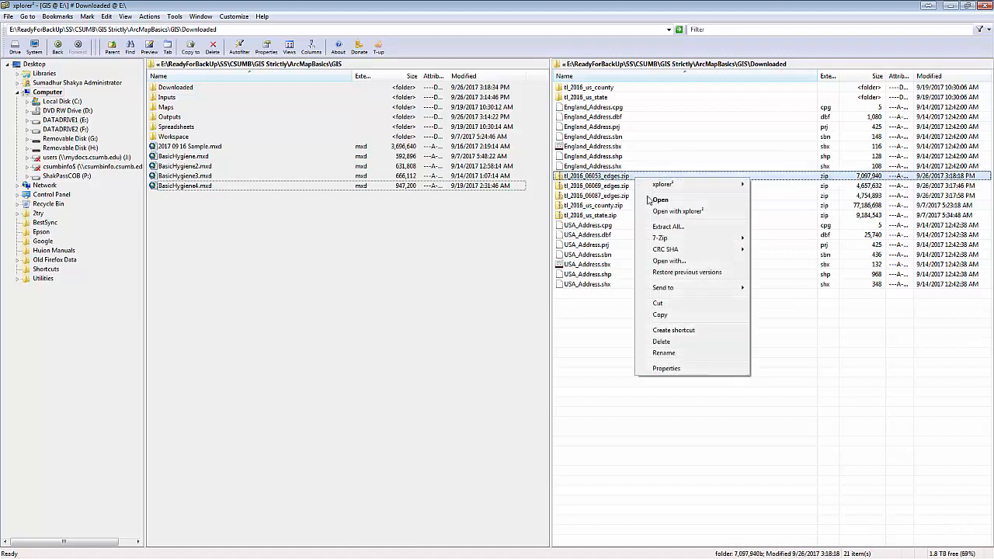
left_click(689, 229)
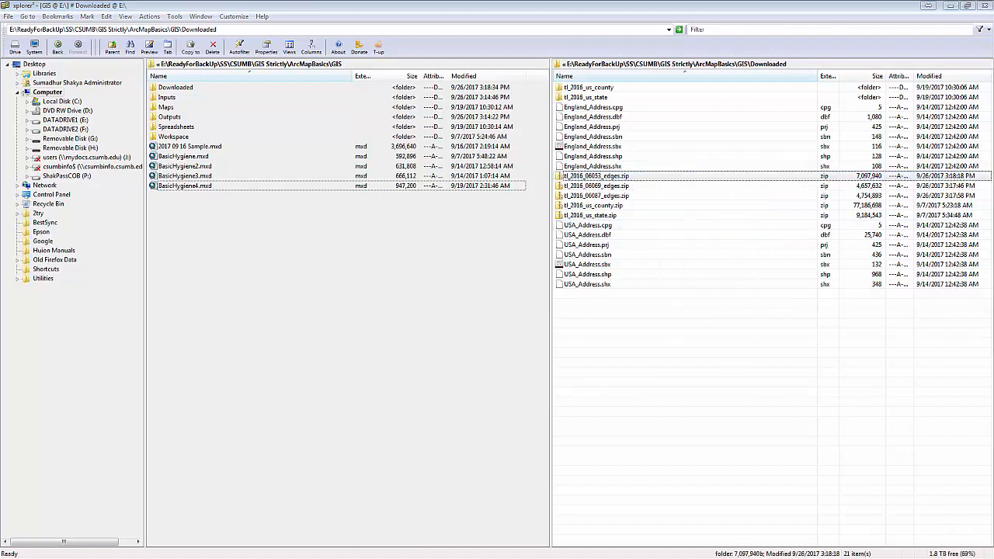
Extract tl_2016_06069_edges.zip and tl_2016_06087_edges.zip into their own folders within Downloaded and check the extracted edges folders
left_click(618, 197)
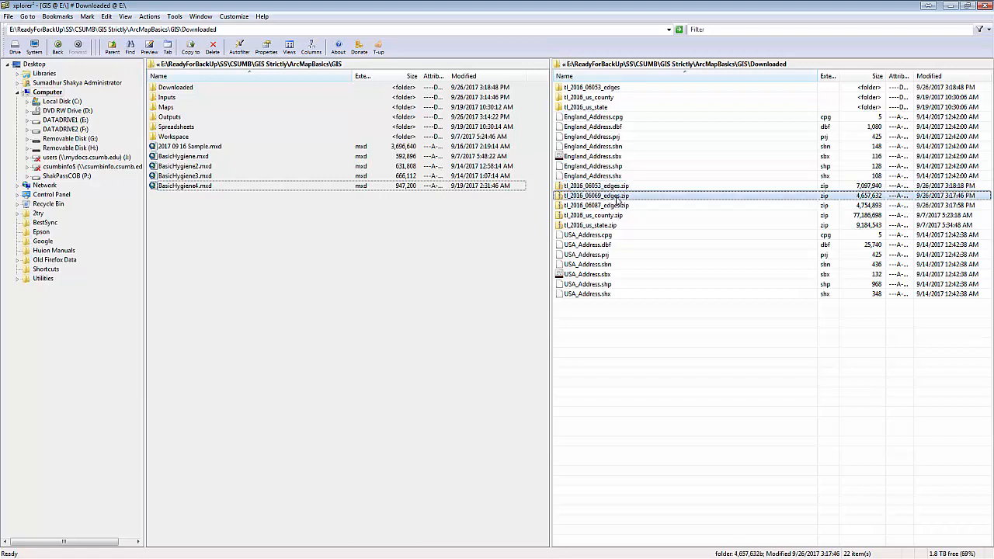
right_click(619, 200)
left_click(691, 248)
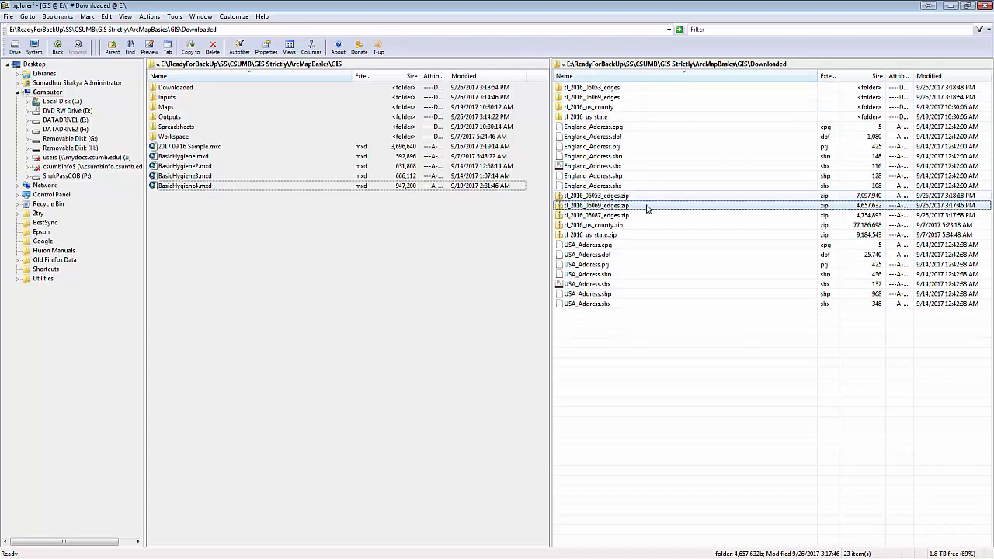
left_click(614, 217)
right_click(616, 218)
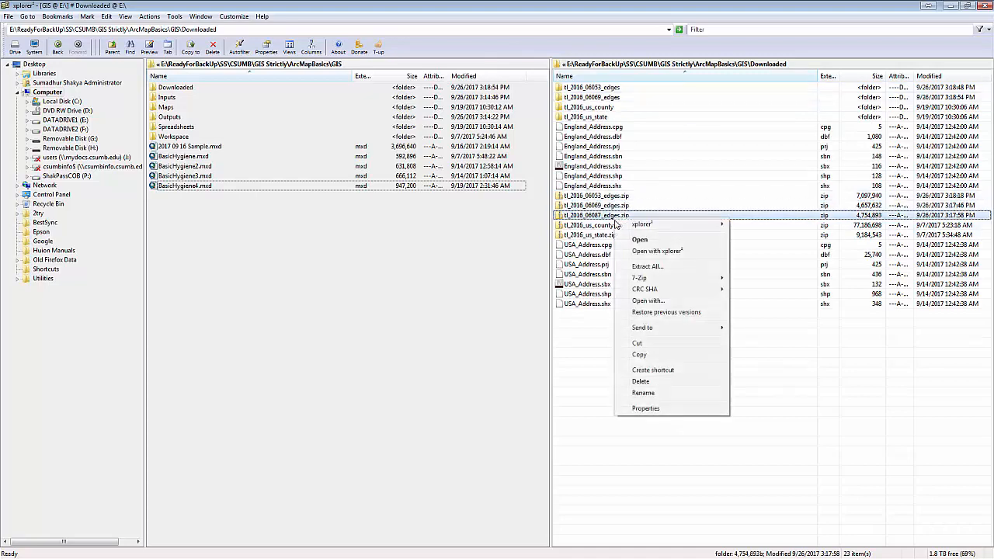
left_click(657, 267)
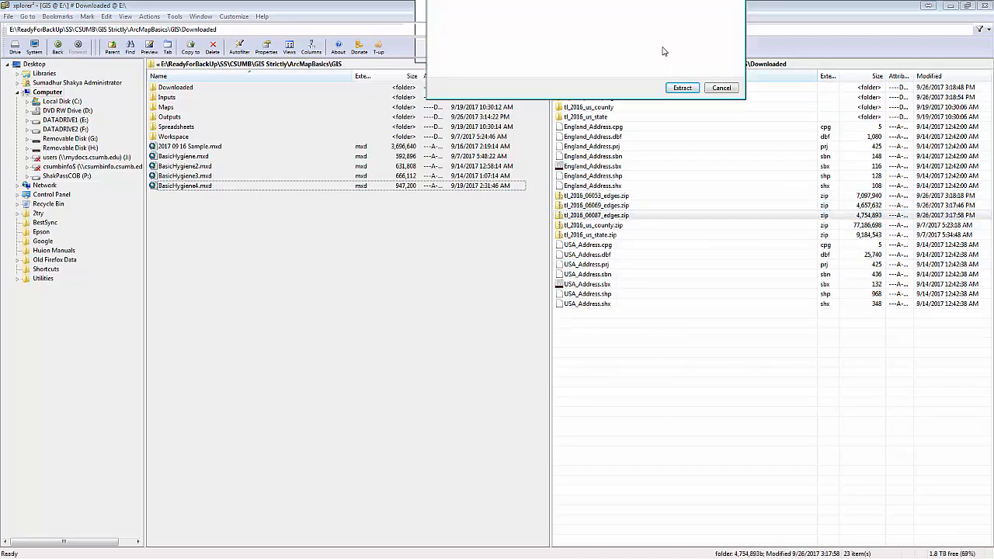
left_click(771, 323)
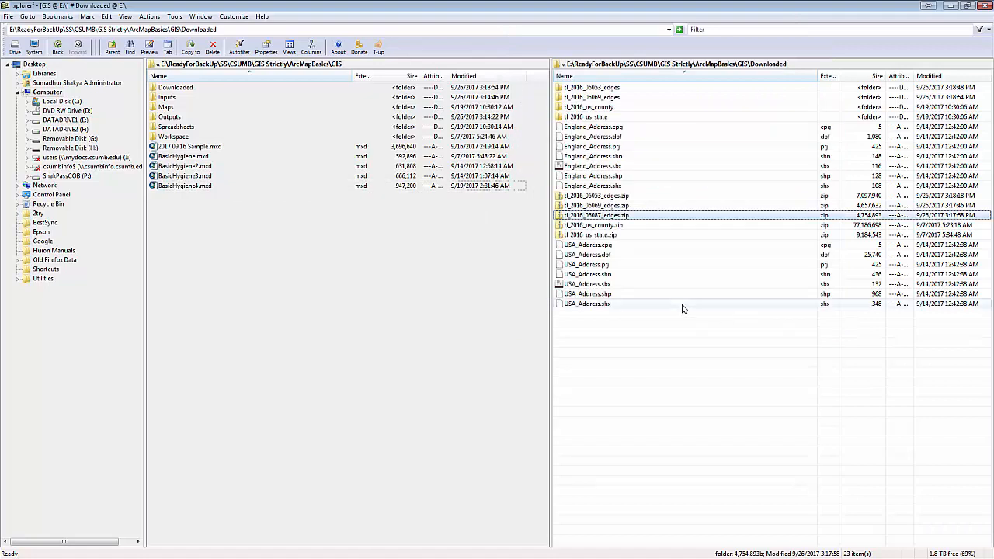
left_click(595, 108)
left_click(595, 98)
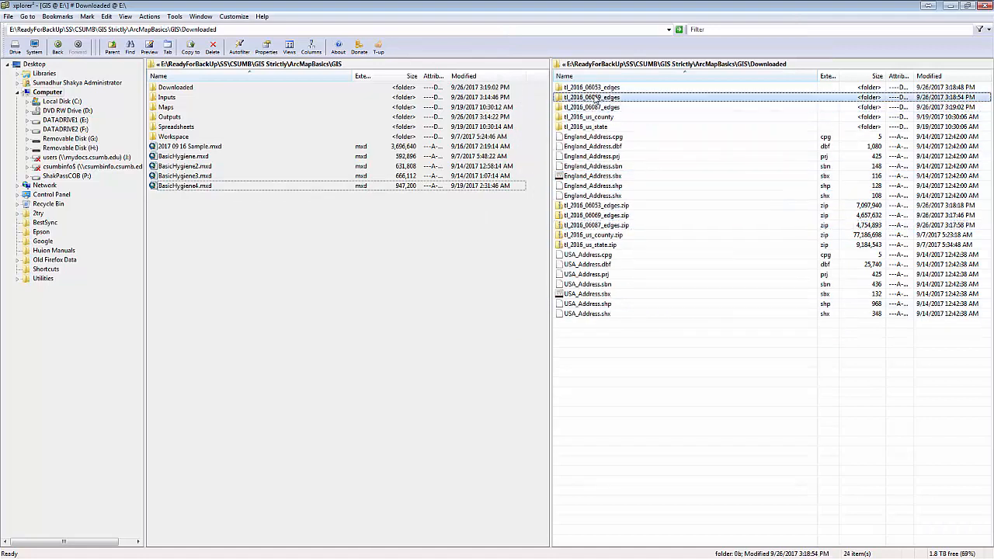
left_click(595, 89)
Switch back to ArcMap, clear the browser window away and move the AllCounties attribute table over the map
left_click(227, 232)
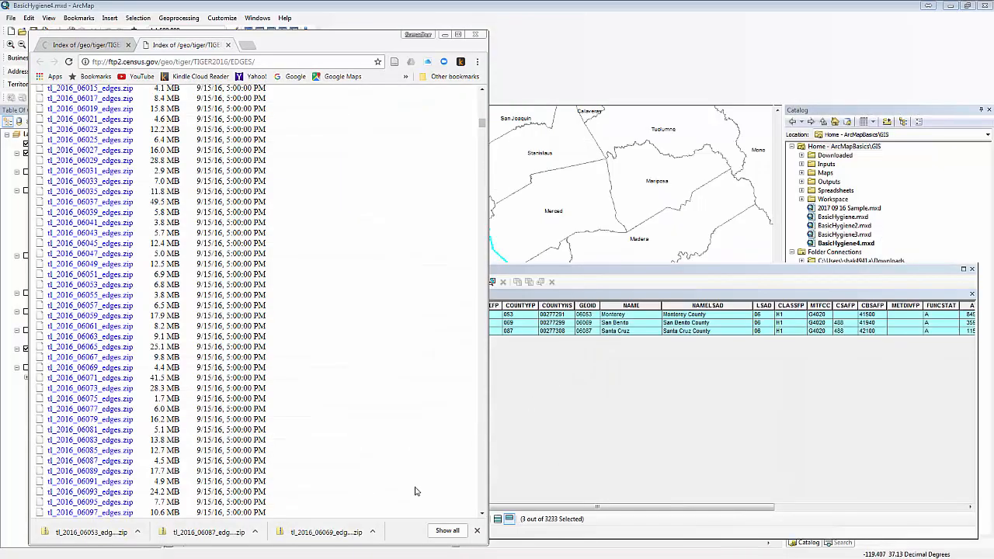
left_click(458, 34)
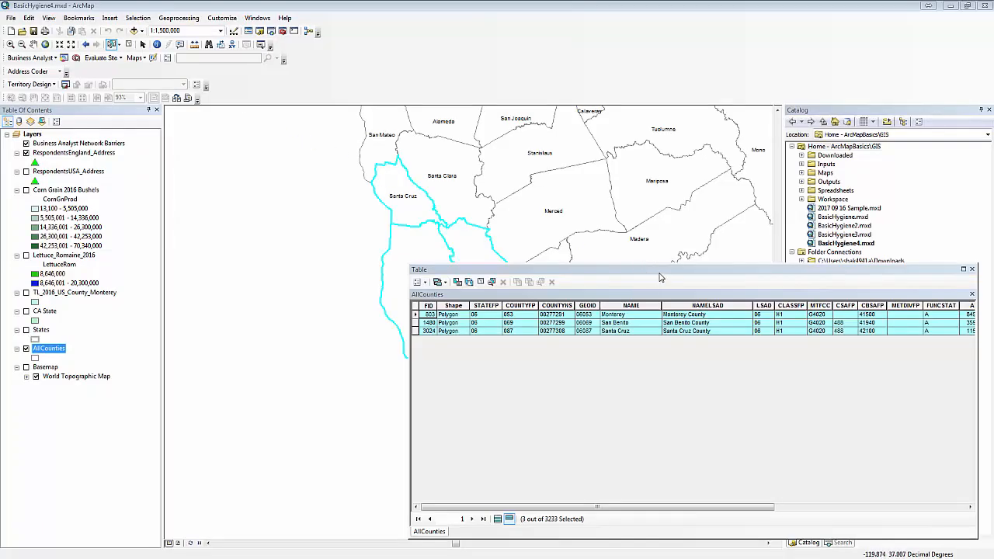
left_click_drag(659, 277, 419, 150)
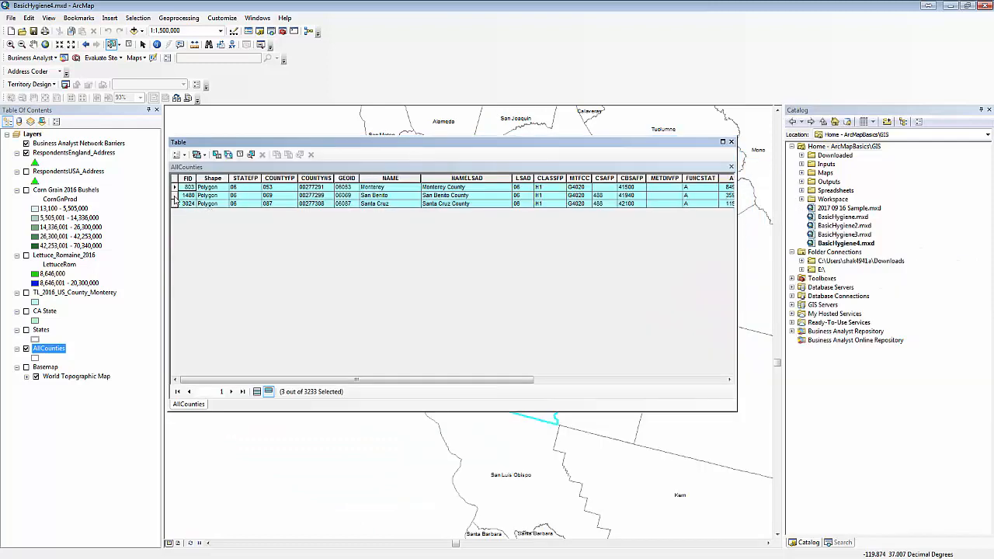
right_click(37, 351)
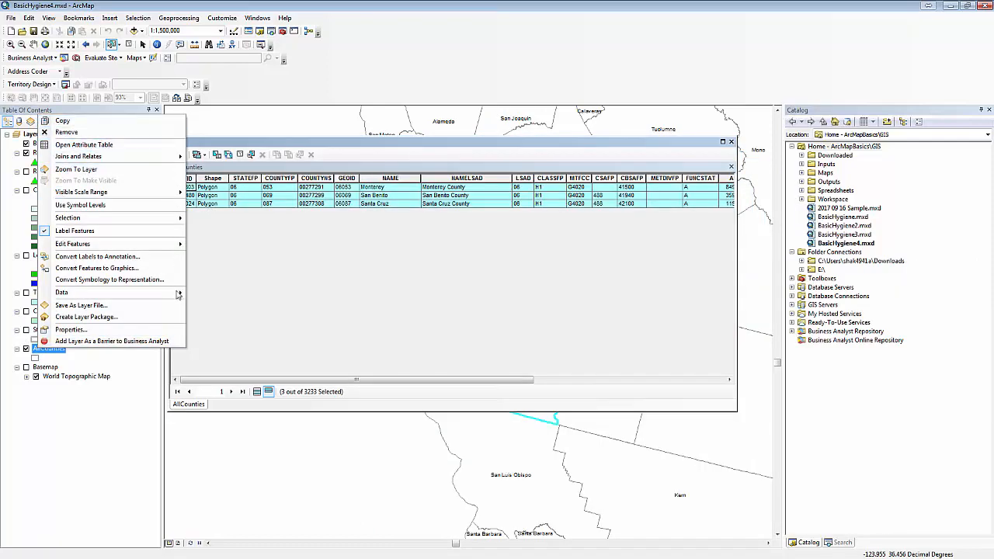
left_click(522, 432)
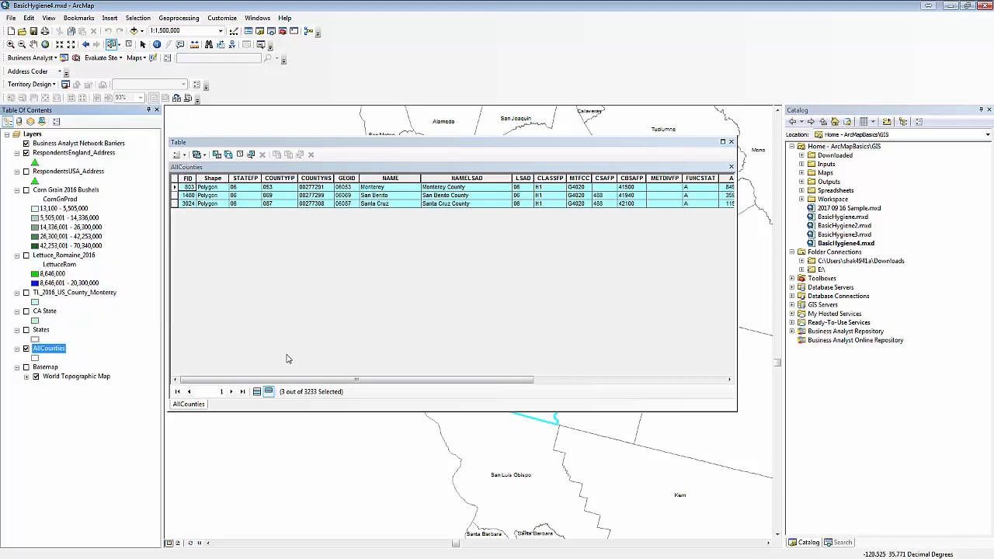
left_click(81, 294)
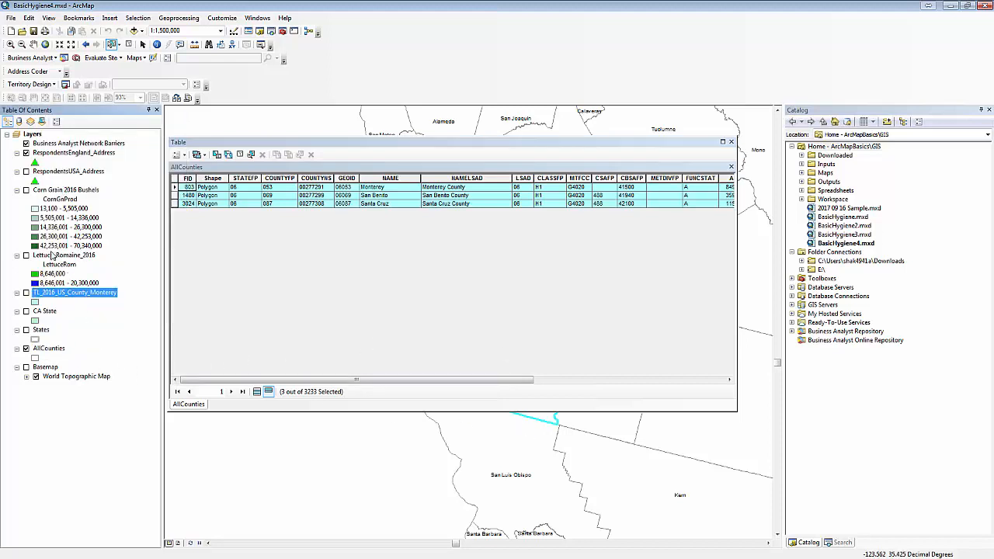
Start exporting the selected AllCounties features, using the data frame's coordinate system
right_click(47, 349)
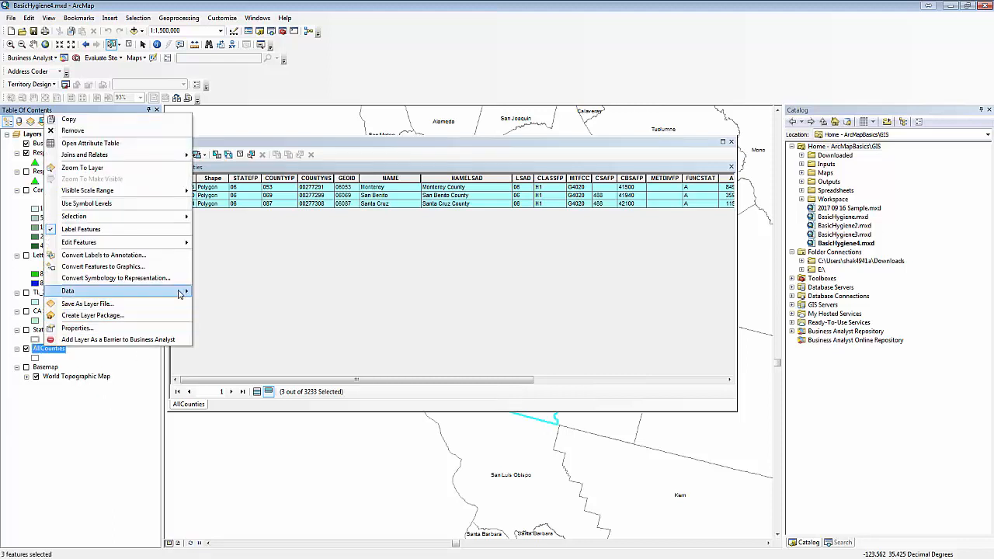
mouse_move(181, 292)
left_click(247, 303)
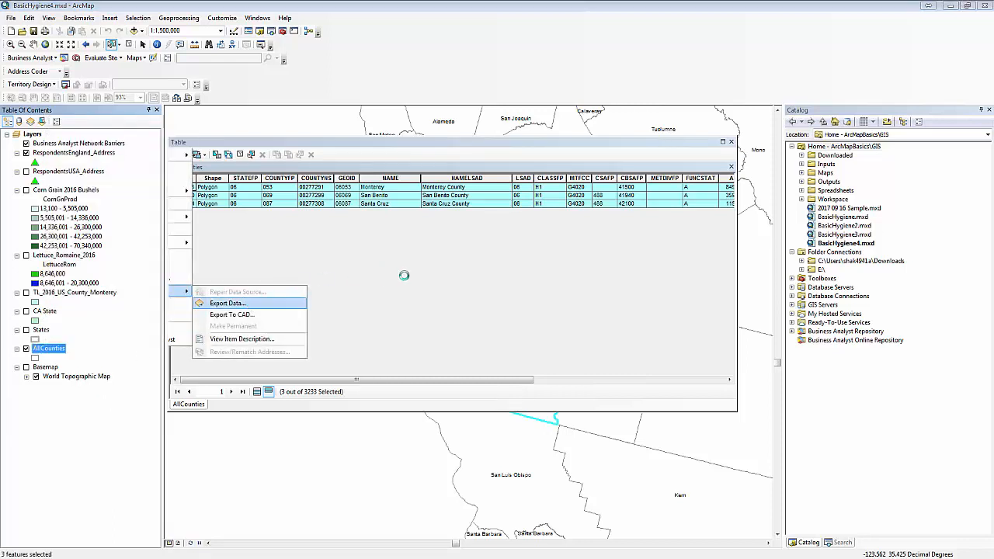
left_click(427, 259)
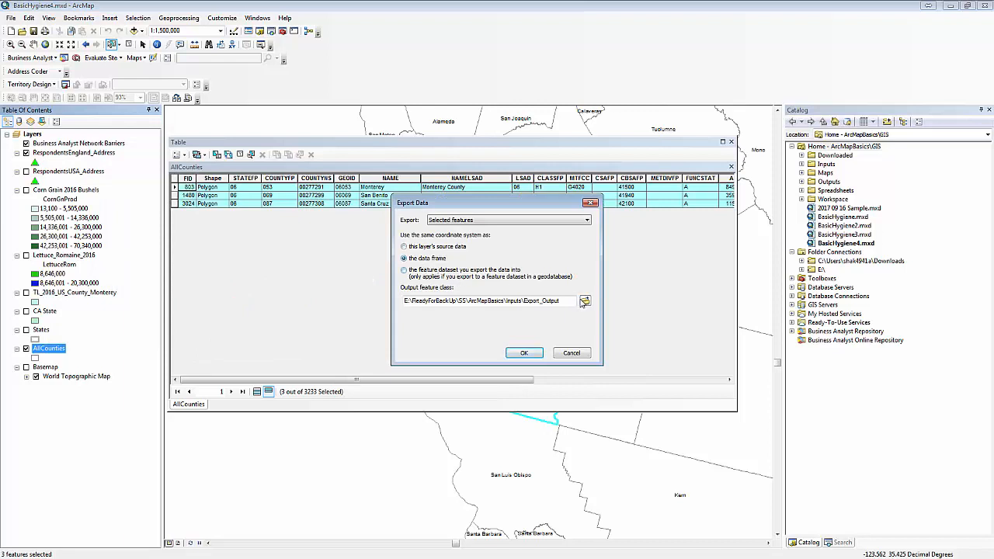
Export to a shapefile named "Tri Mont_ SC_SanBen" in the GIS Inputs folder and add the exported data to the map as a layer
left_click(586, 301)
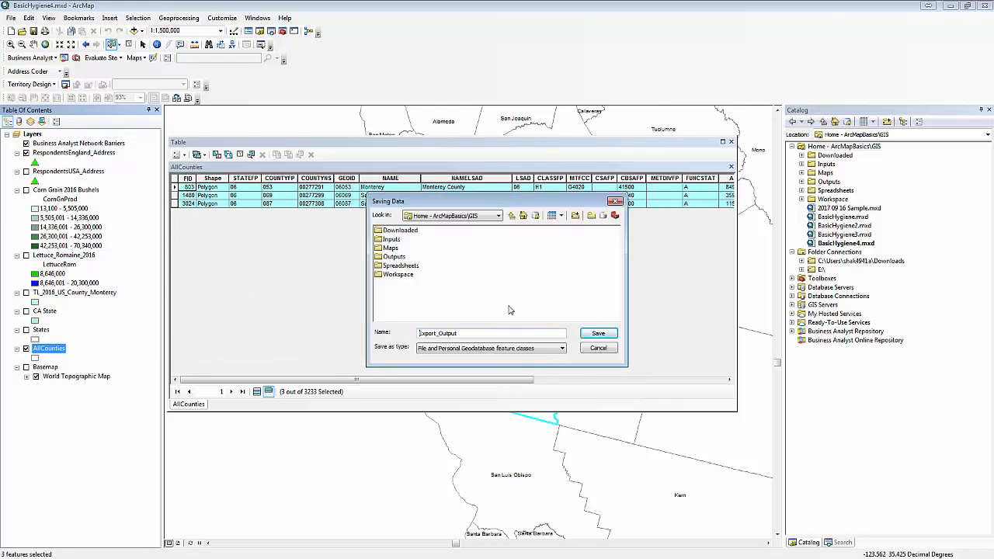
double_click(390, 239)
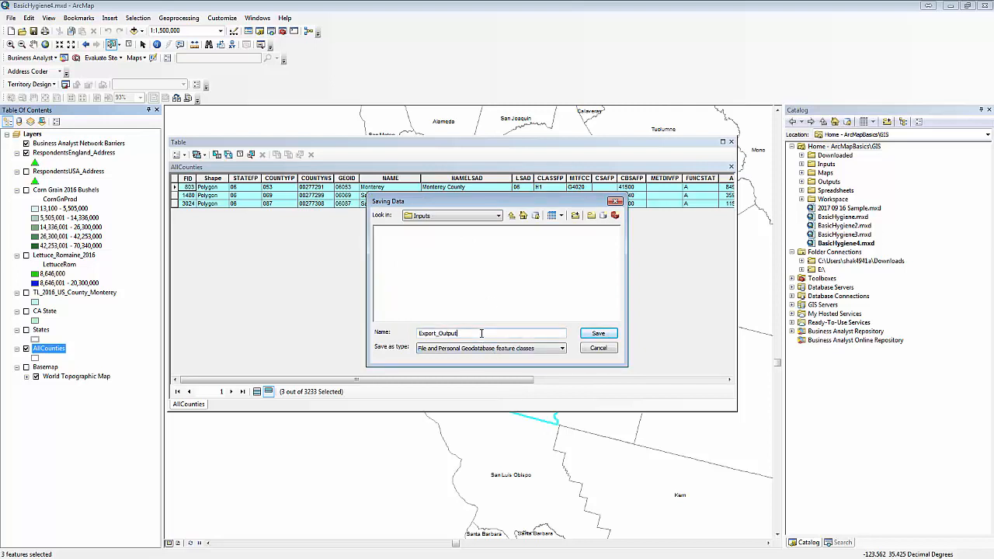
double_click(482, 333)
type("Tri Mont_SC_SanBen")
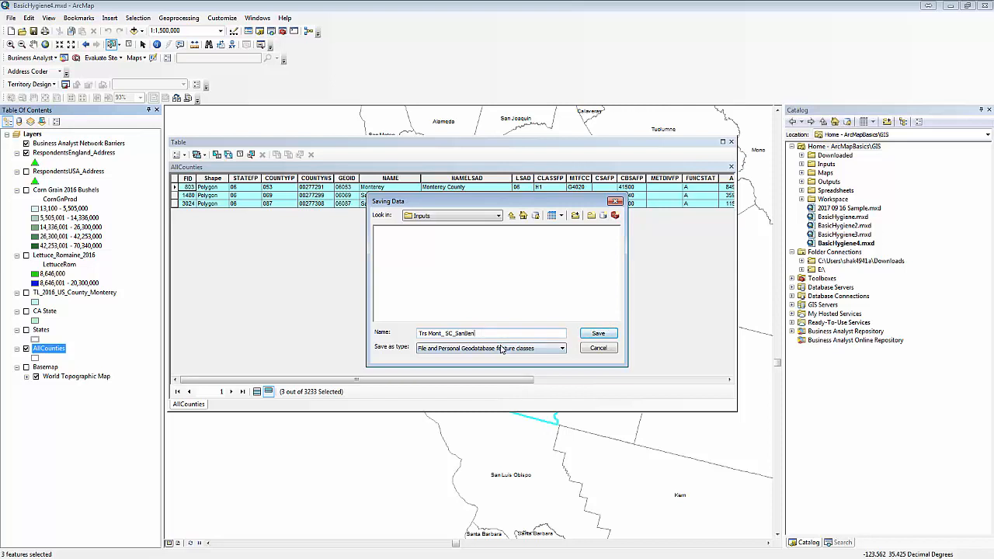
left_click(502, 350)
left_click(505, 362)
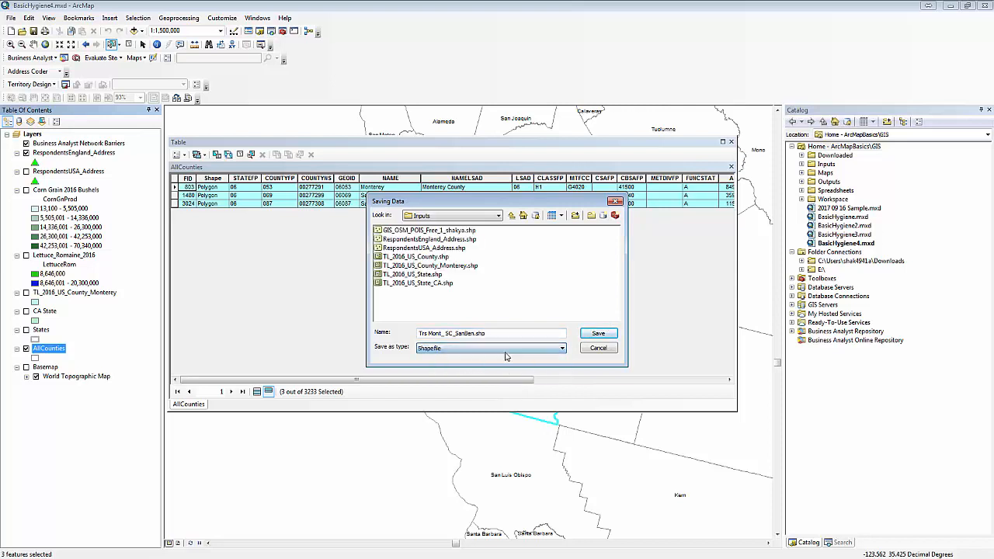
left_click(598, 334)
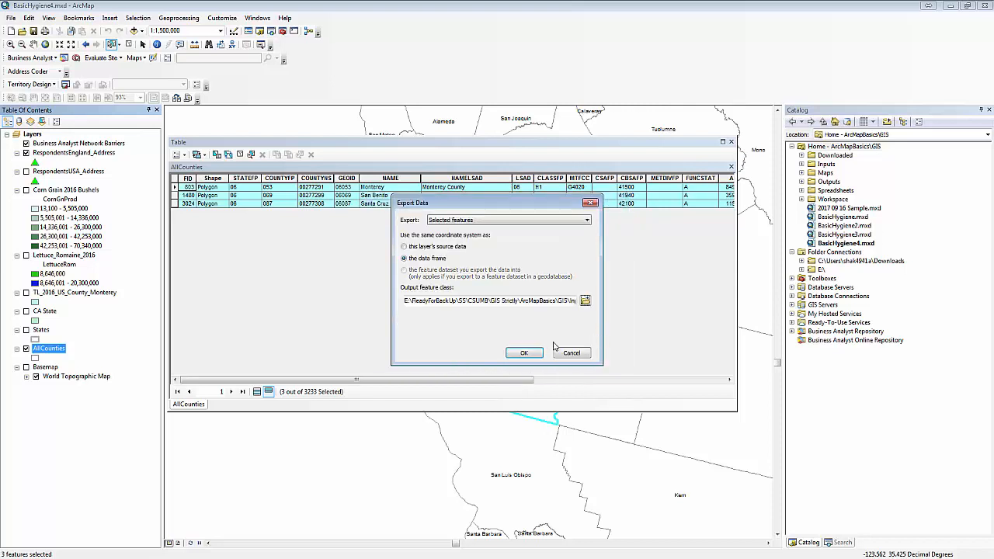
left_click(532, 354)
left_click(532, 322)
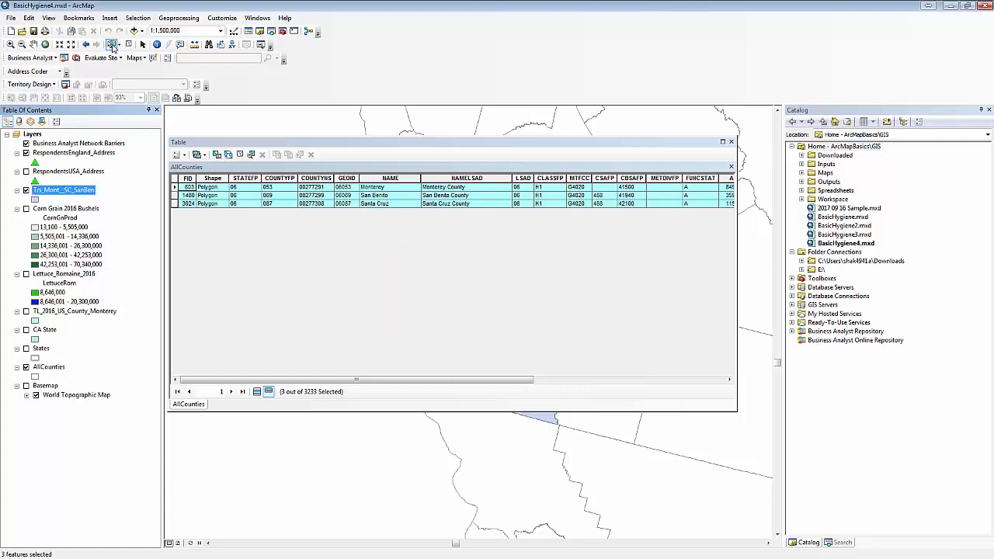
Clear the selected features, switch the AllCounties table to show all records, and close the table
left_click(136, 19)
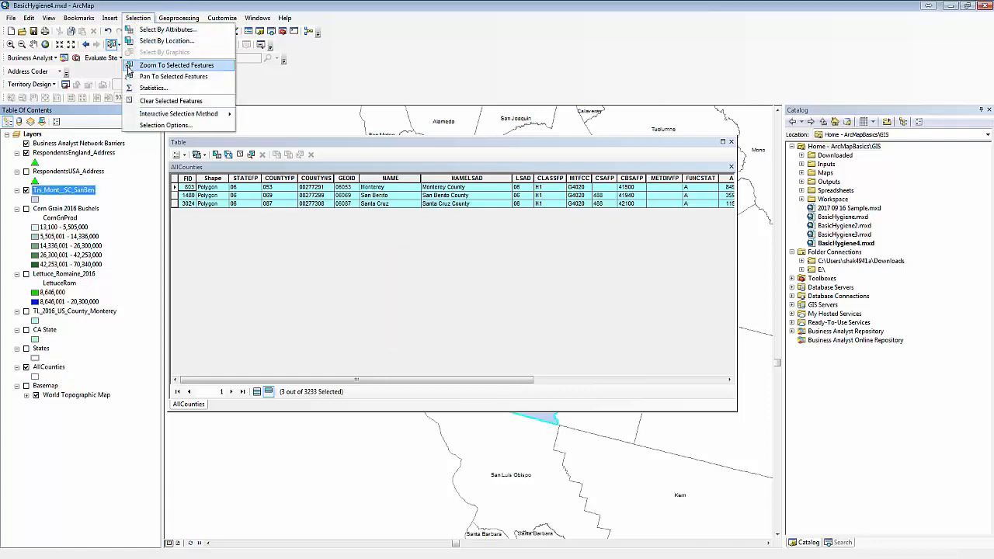
left_click(155, 96)
left_click(256, 391)
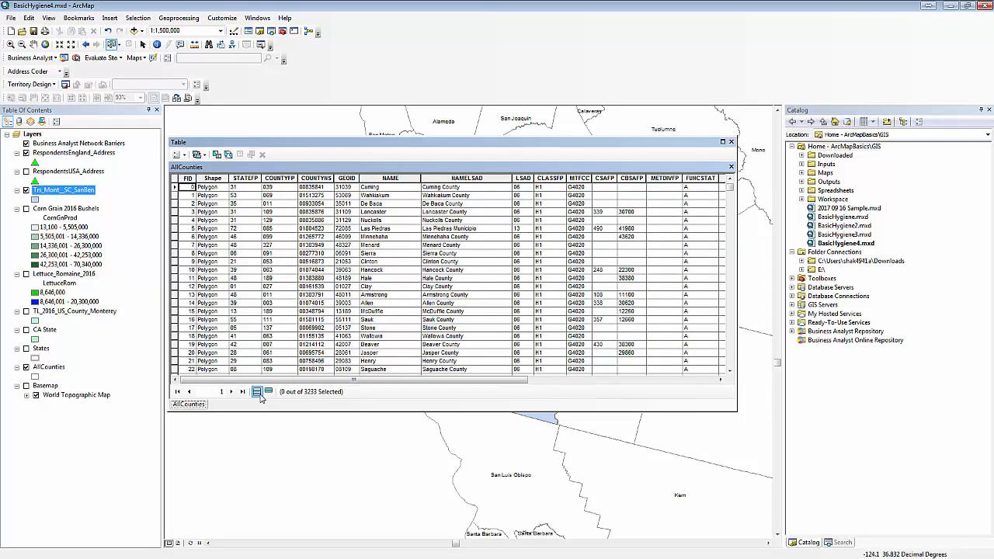
left_click(731, 141)
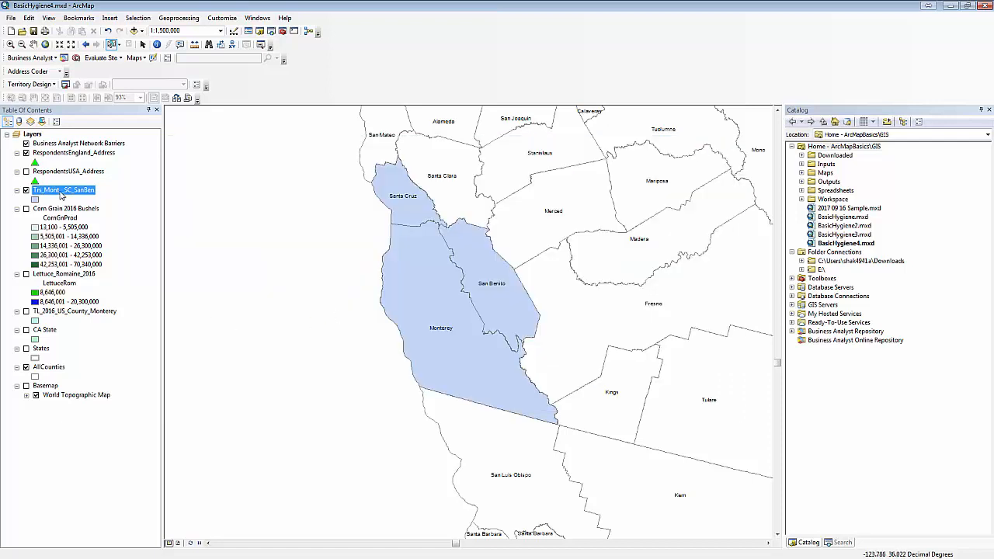
left_click(134, 32)
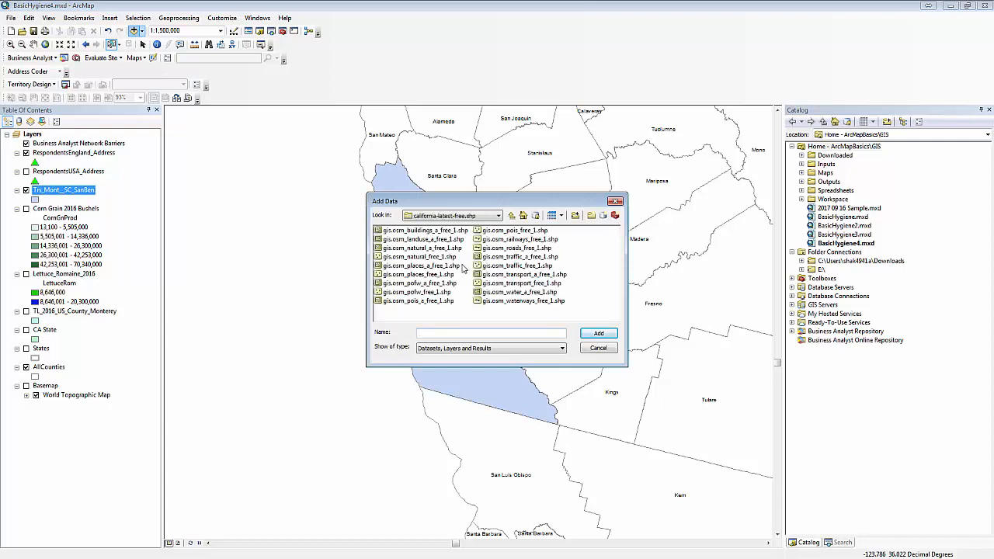
left_click(524, 215)
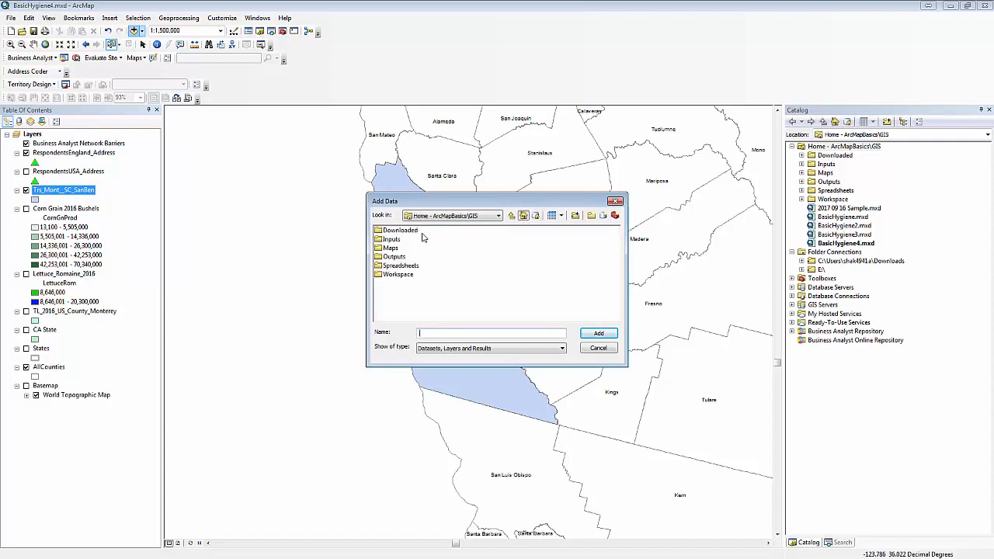
double_click(398, 232)
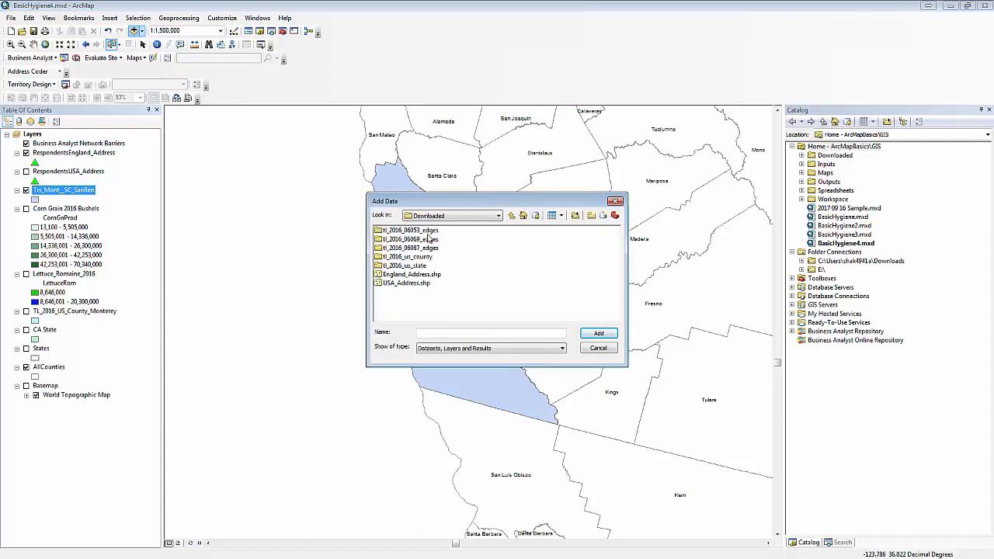
double_click(420, 231)
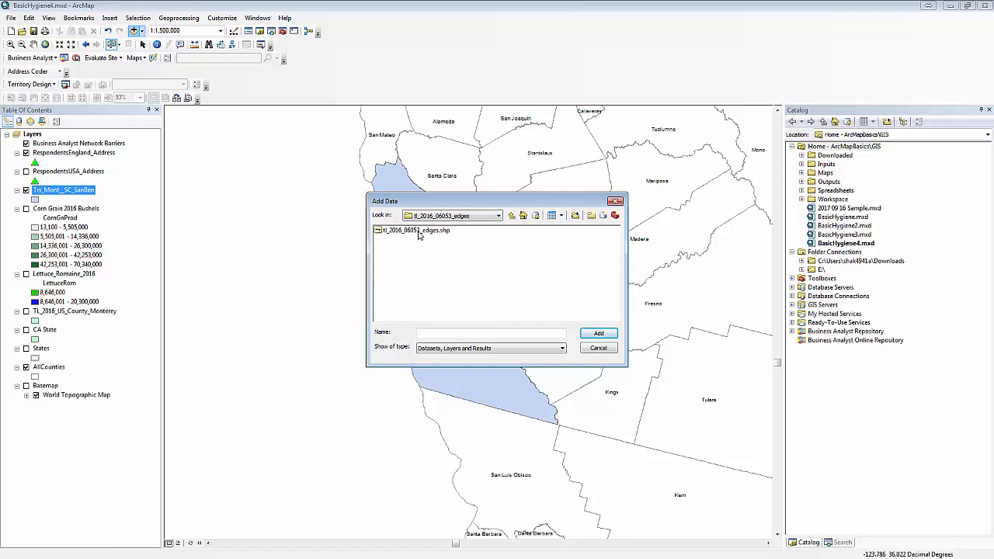
left_click(420, 231)
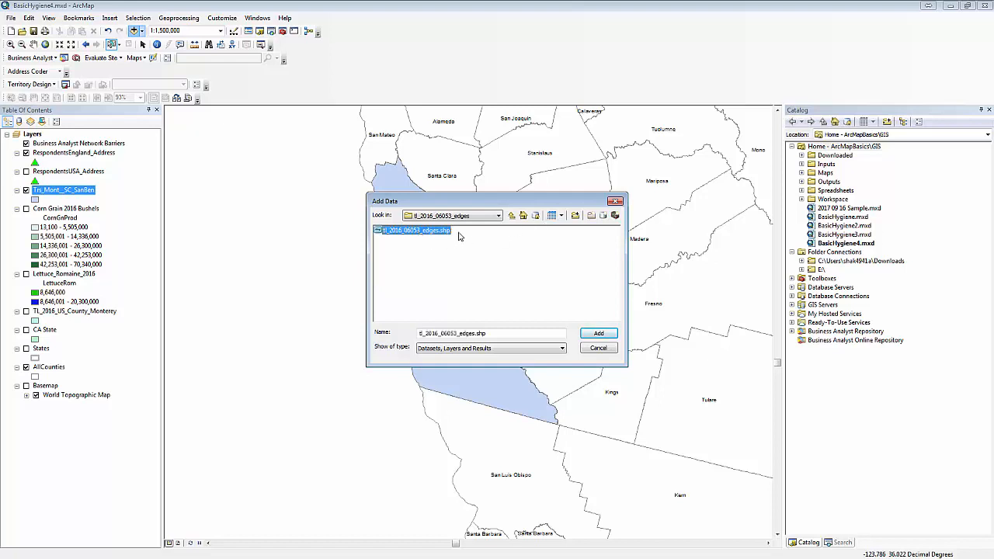
left_click(596, 349)
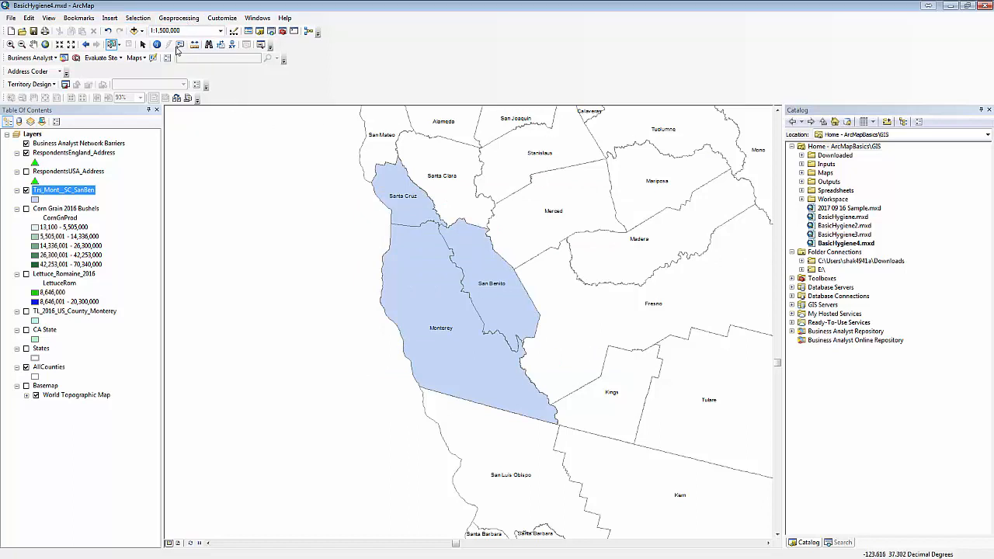
left_click(133, 31)
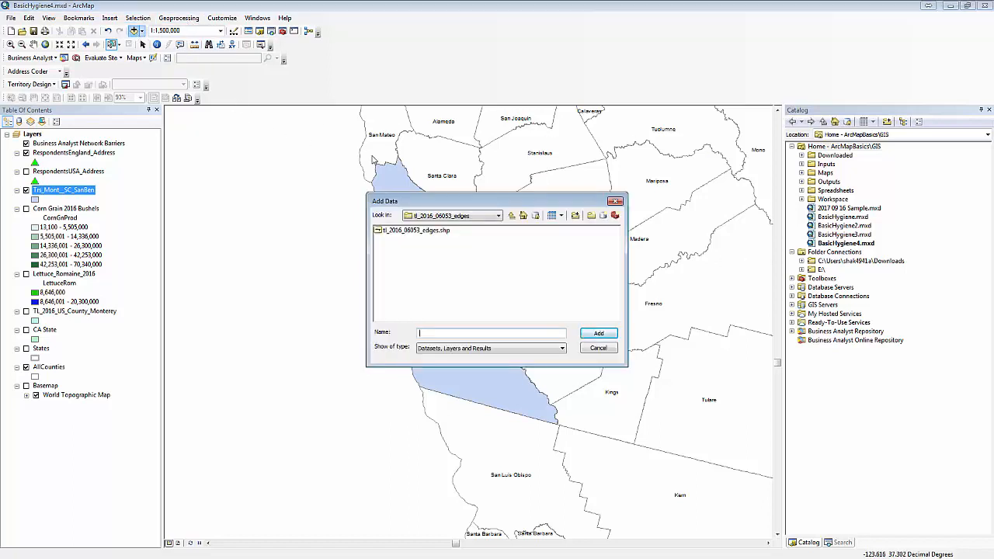
double_click(410, 231)
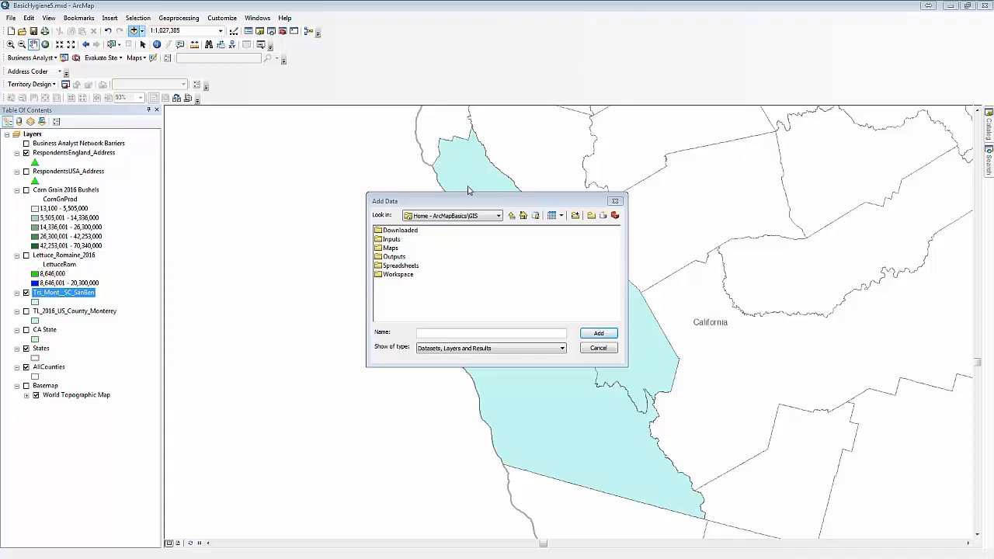
Add tl_2016_06053_edges.shp to the map from its folder within Downloaded
double_click(407, 230)
double_click(422, 231)
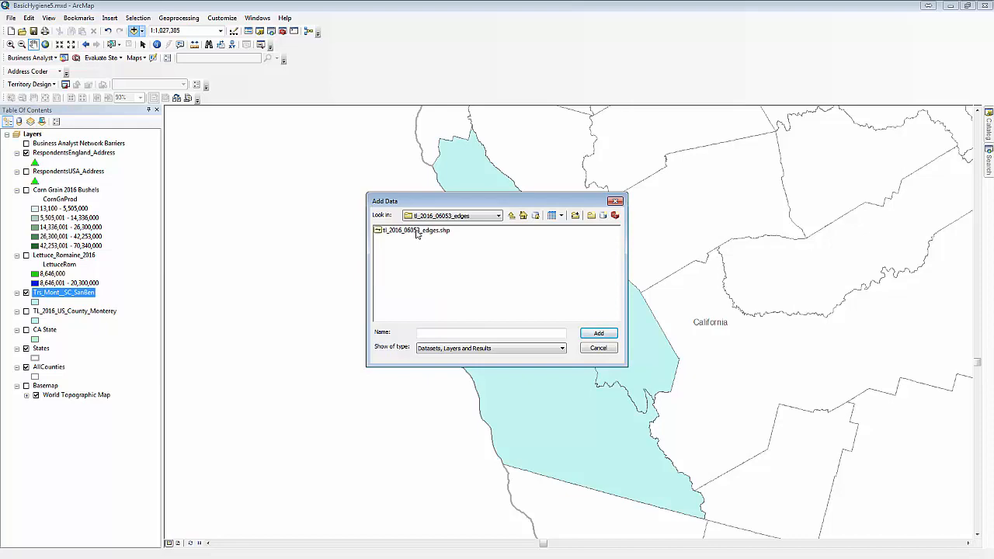
double_click(417, 234)
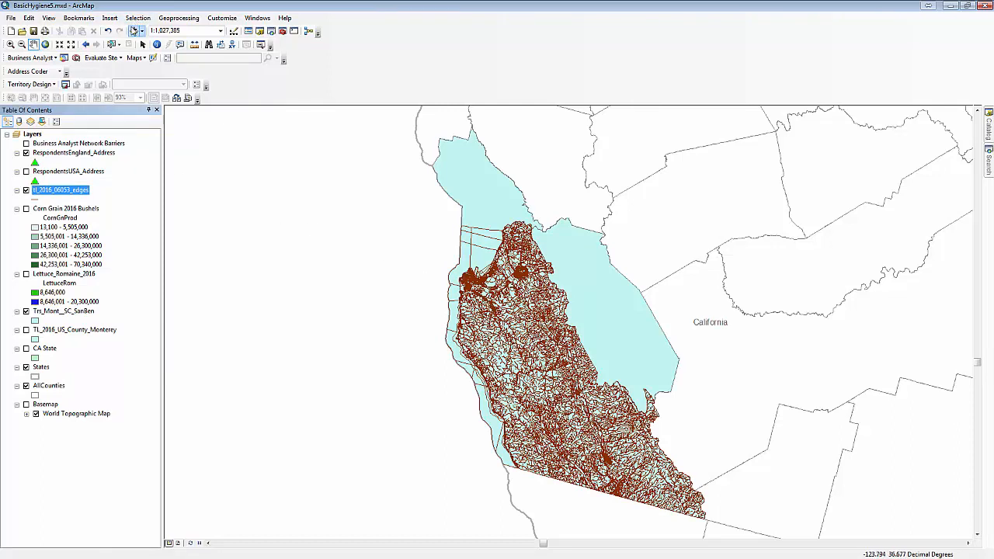
Add tl_2016_06069_edges.shp to the map from its folder within Downloaded
left_click(133, 31)
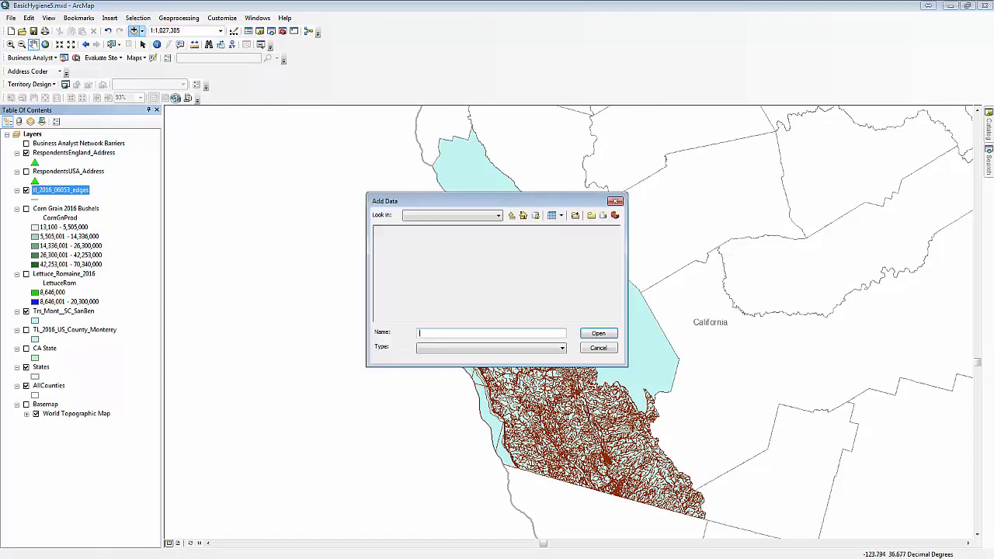
left_click(511, 215)
double_click(411, 239)
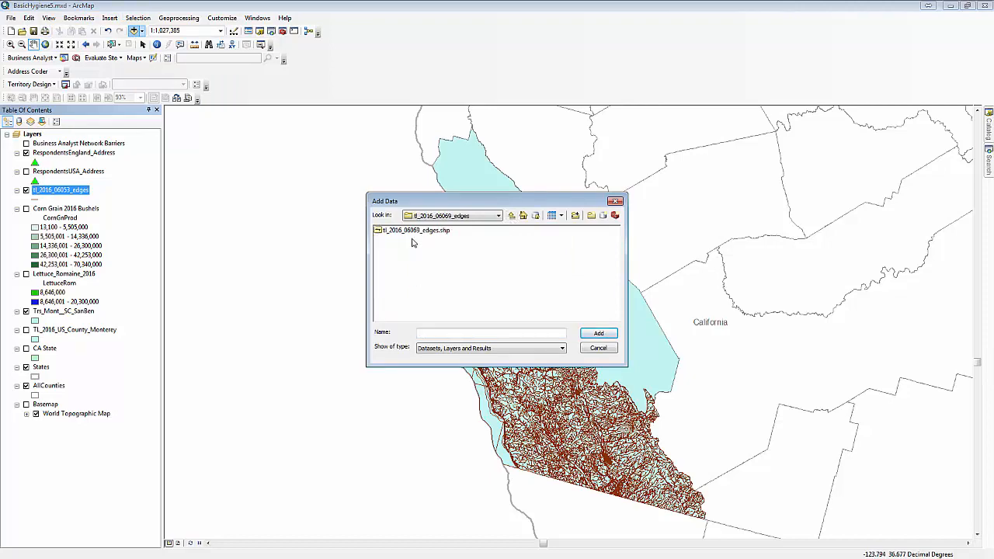
double_click(416, 231)
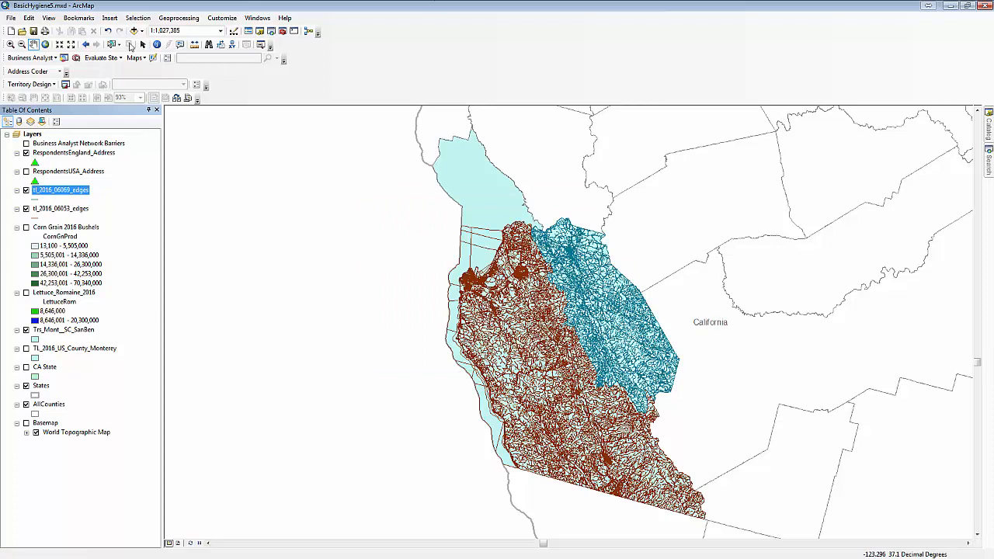
Add tl_2016_06087_edges.shp to the map from its folder within Downloaded
left_click(132, 30)
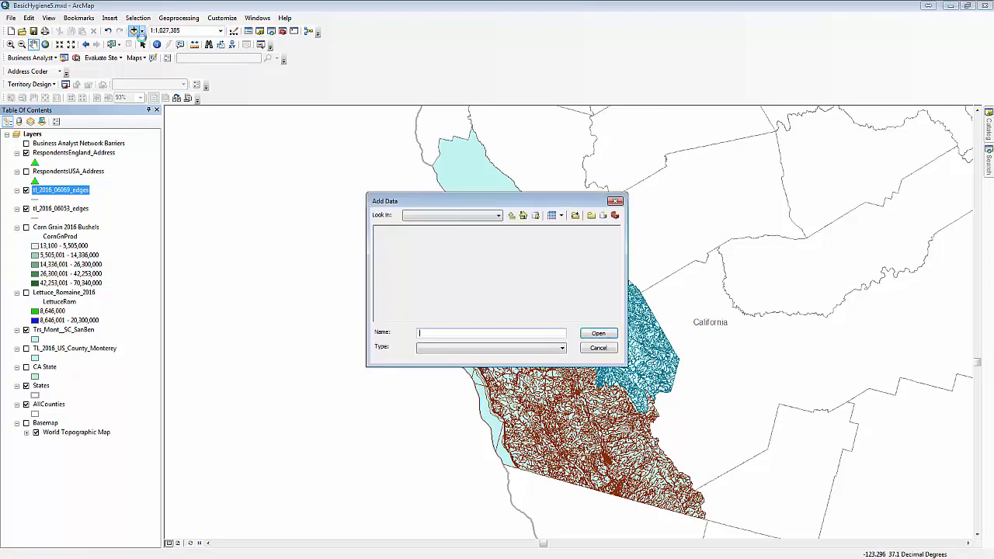
left_click(511, 215)
double_click(404, 254)
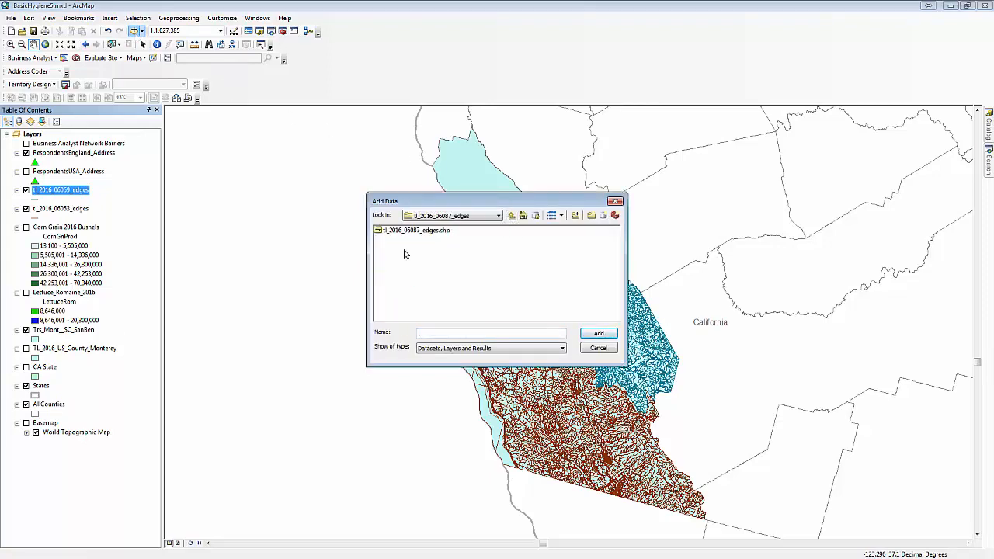
double_click(423, 231)
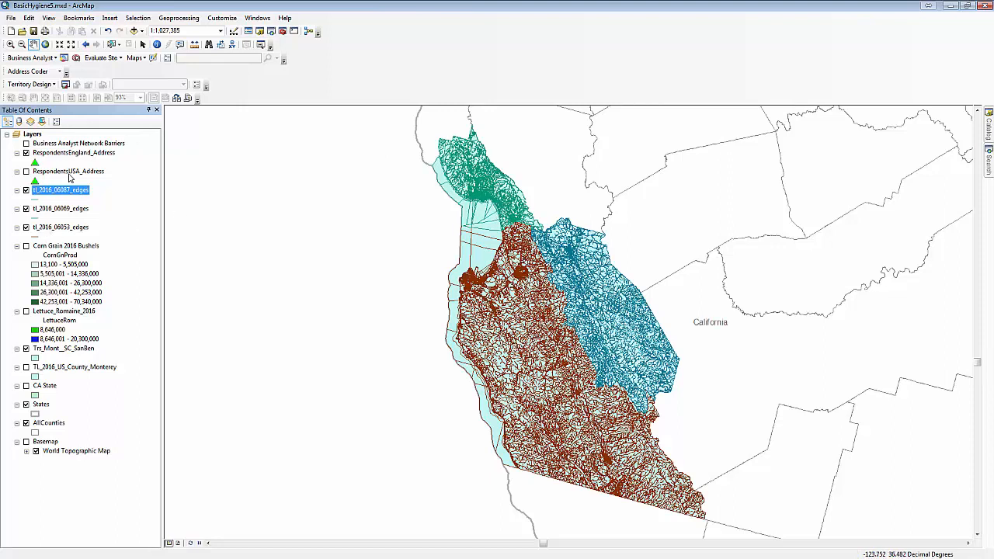
Start the Merge tool and add tl_2016_06087_edges, tl_2016_06069_edges and tl_2016_06053_edges as its input datasets
left_click(177, 18)
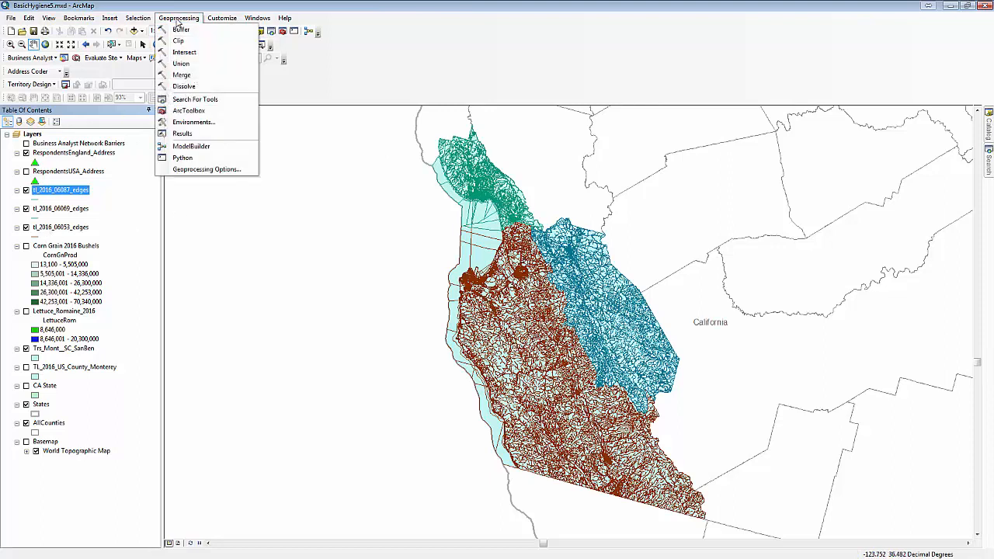
left_click(193, 77)
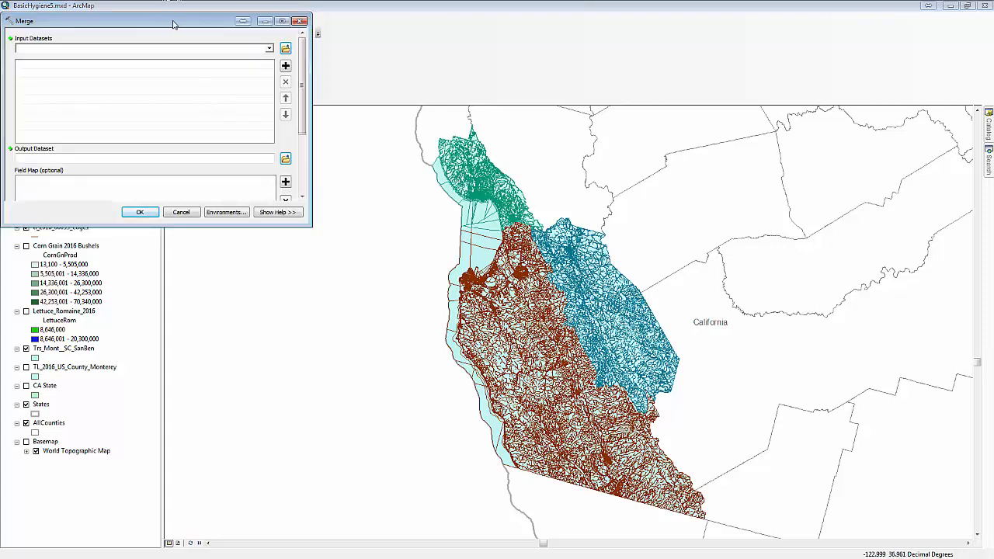
left_click_drag(175, 25, 491, 198)
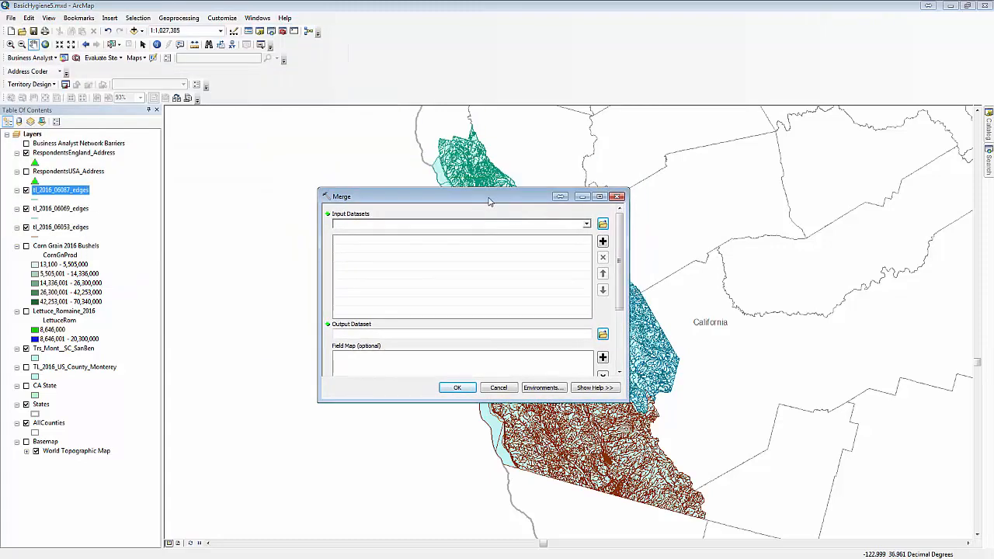
left_click(587, 225)
scroll(424, 171, "down", 1)
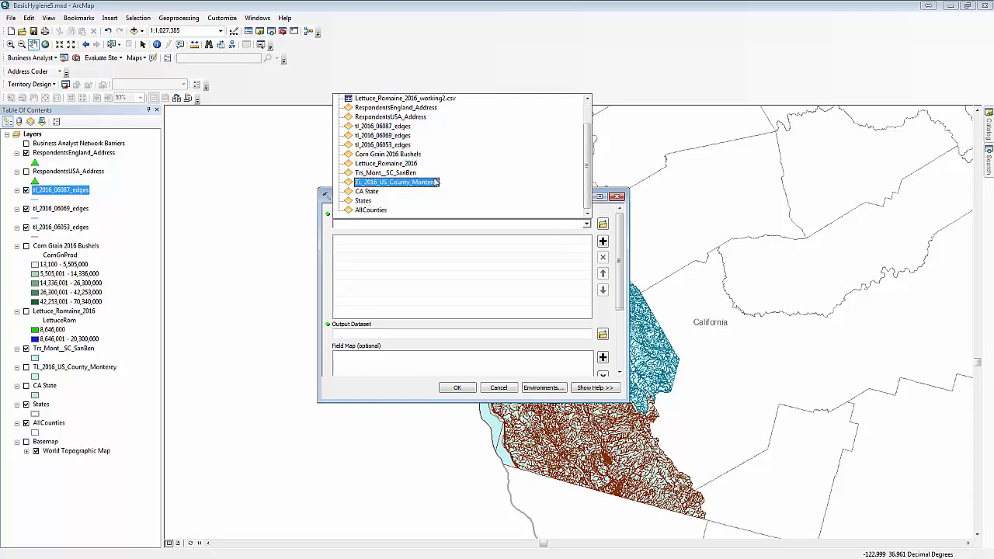
scroll(434, 201, "up", 1)
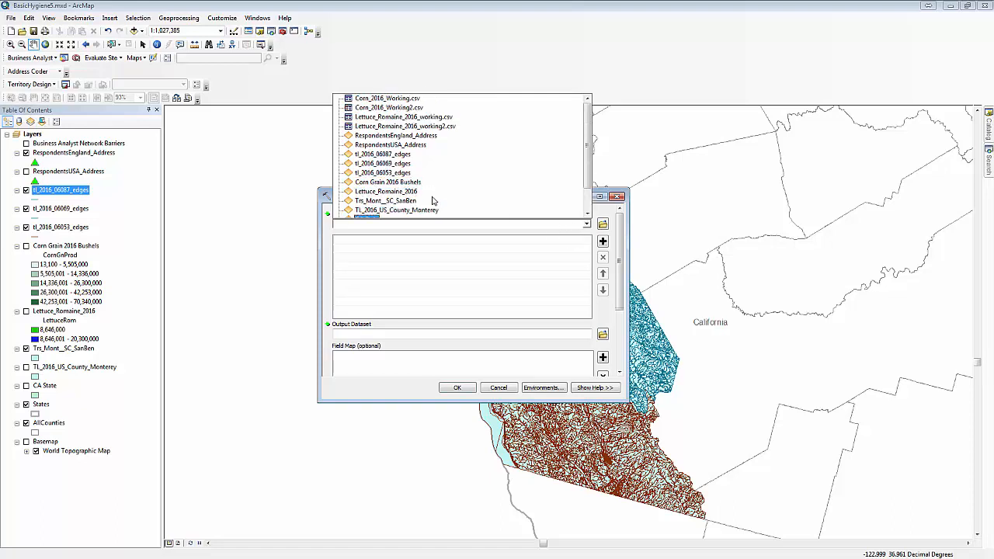
left_click(392, 155)
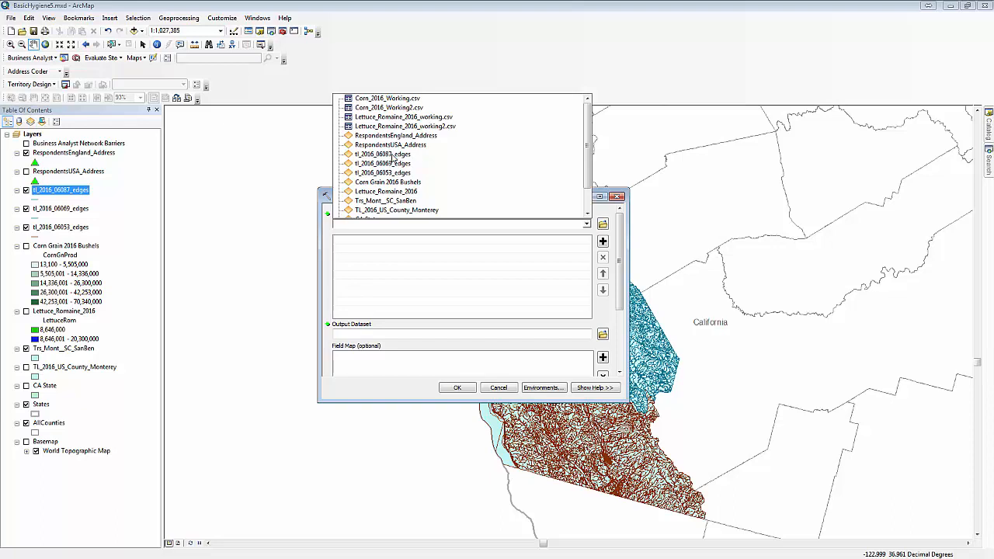
left_click(587, 226)
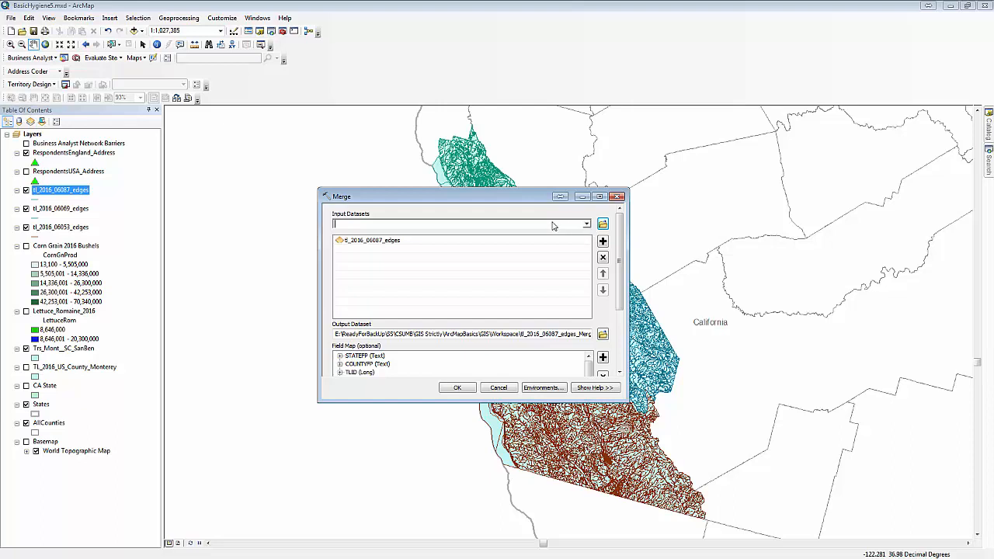
left_click(388, 146)
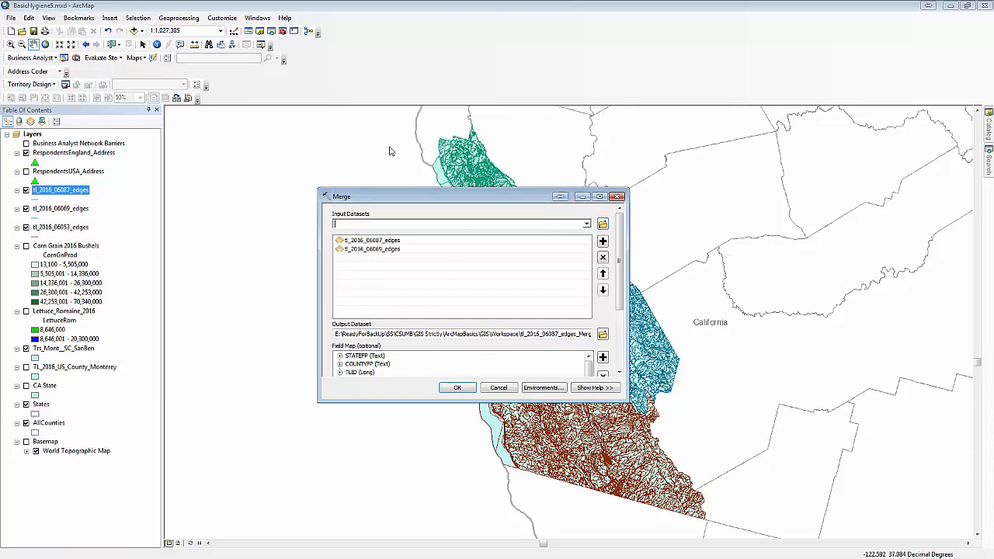
left_click(586, 224)
left_click(392, 146)
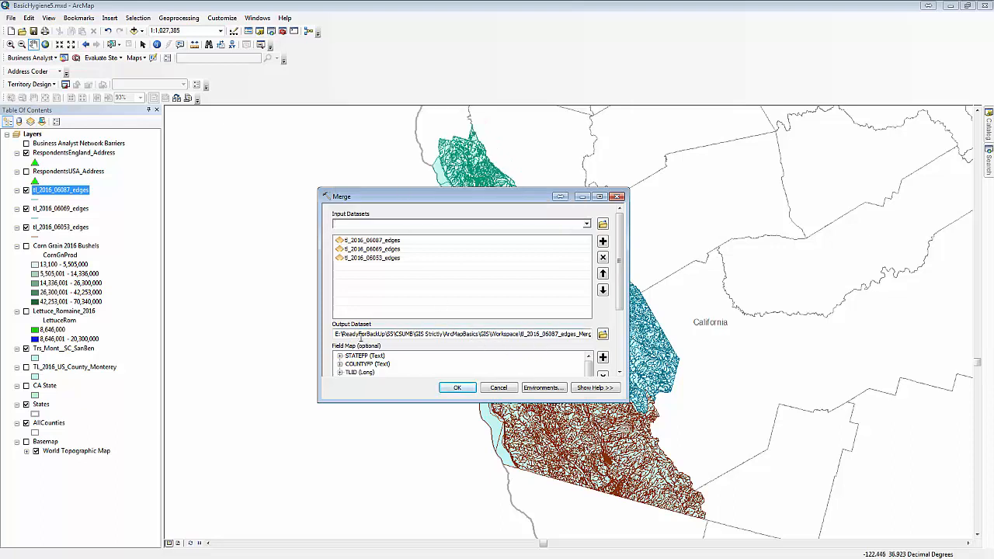
Name the merge output Tri_CountyEdges in the Workspace folder, review the field map and run the merge
left_click(603, 334)
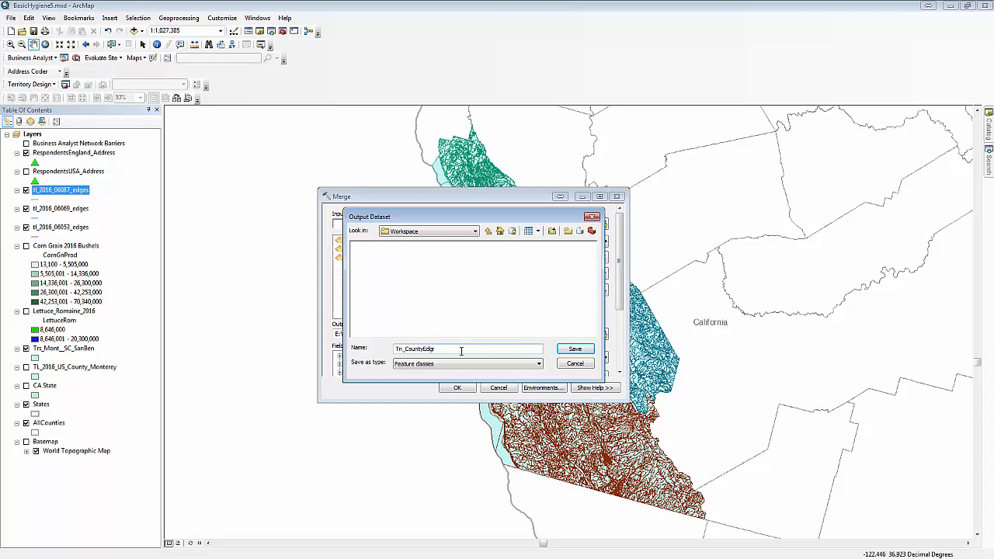
left_click(574, 348)
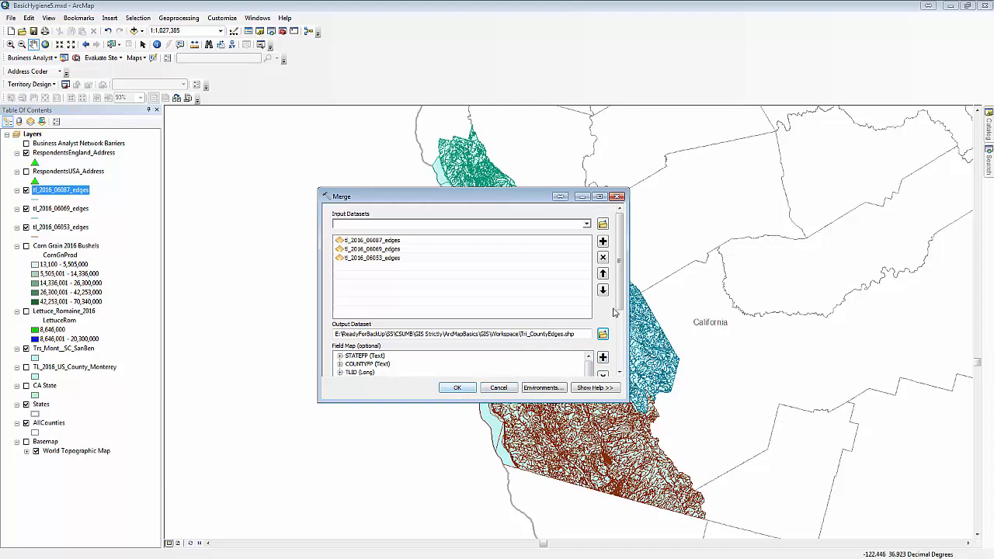
left_click_drag(618, 307, 618, 367)
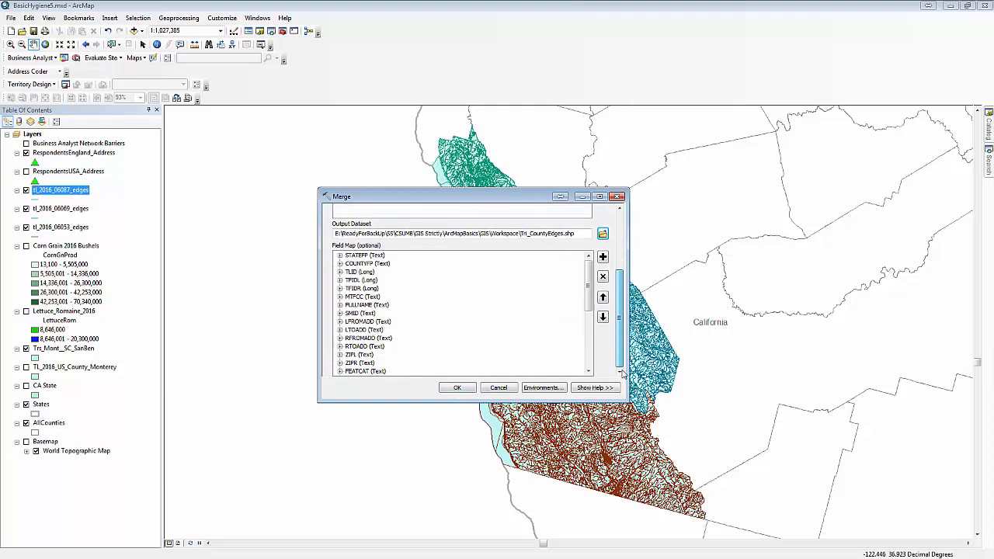
left_click(457, 389)
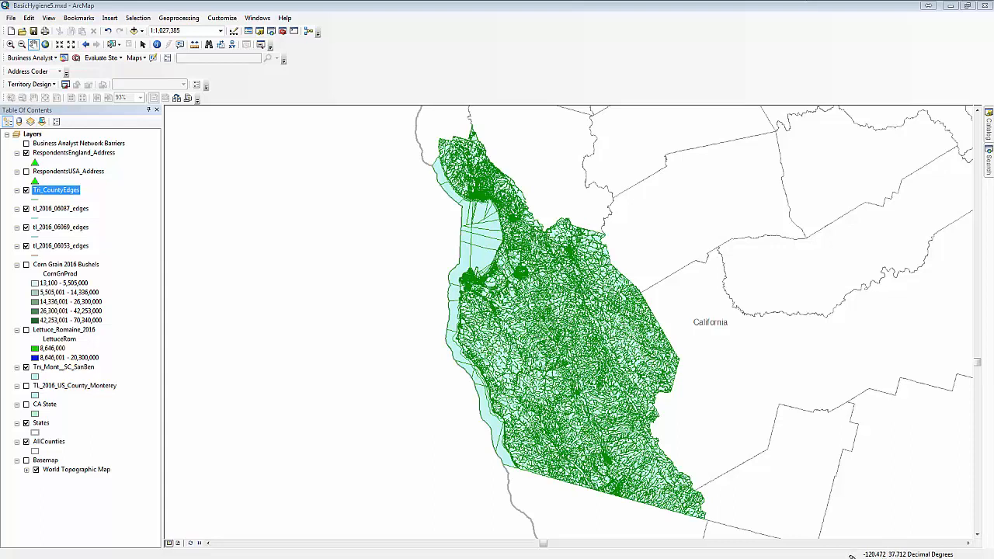
mouse_move(851, 556)
left_mouse_down()
mouse_move(860, 522)
mouse_move(983, 520)
left_mouse_up()
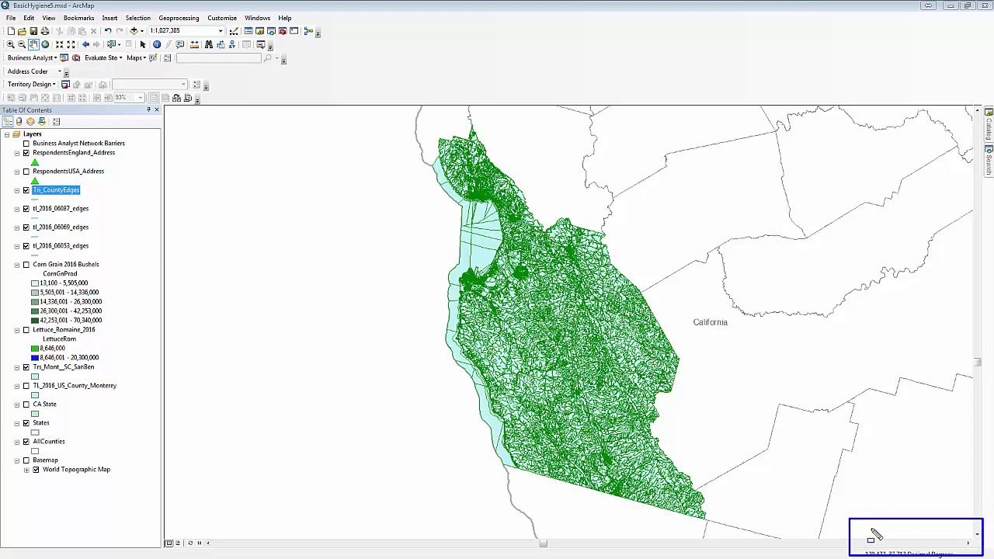
left_click_drag(871, 528, 882, 541)
mouse_move(873, 533)
left_mouse_down()
mouse_move(883, 544)
mouse_move(920, 521)
mouse_move(971, 548)
mouse_move(983, 539)
mouse_move(973, 550)
left_mouse_up()
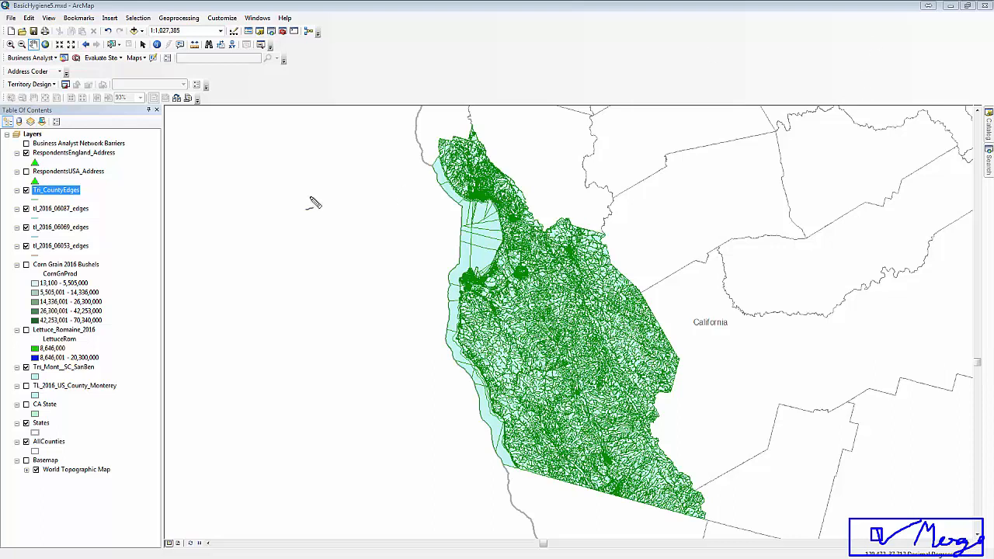
key("Escape")
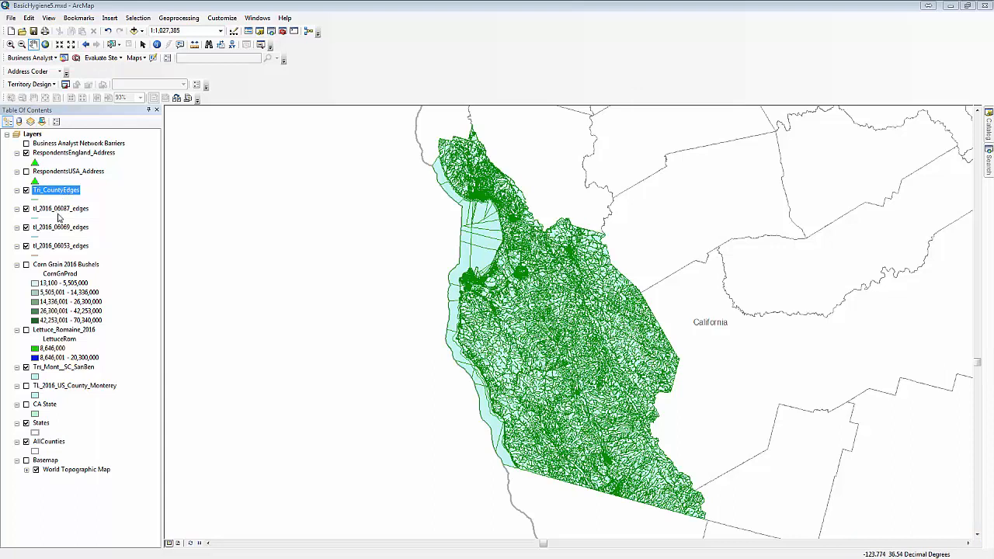
Add Tri_CountyEdges.shp to the map from the Workspace folder
left_click(135, 32)
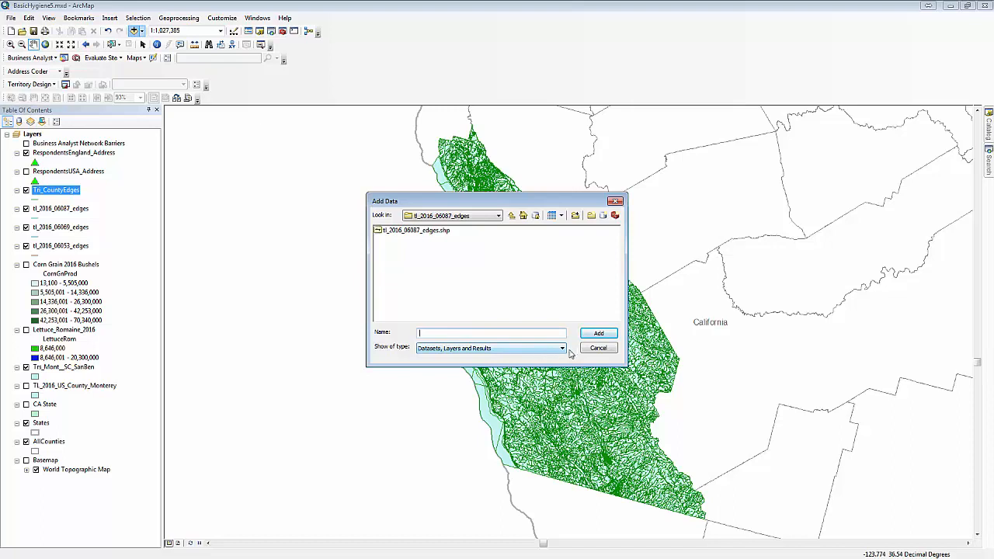
left_click(522, 216)
double_click(401, 275)
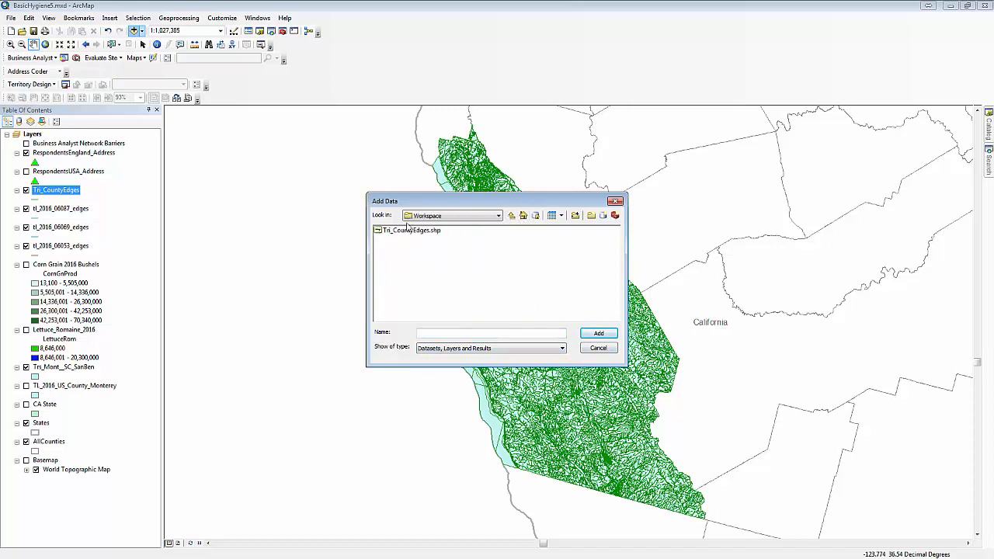
double_click(404, 234)
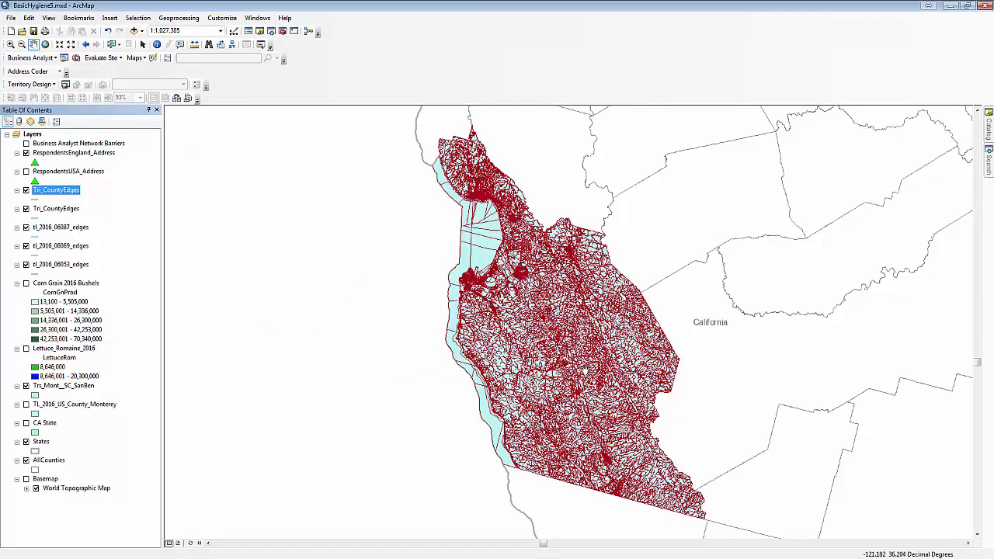
Remove the tl_2016_06087_edges, tl_2016_06069_edges and tl_2016_06053_edges layers from the map
left_click(51, 209)
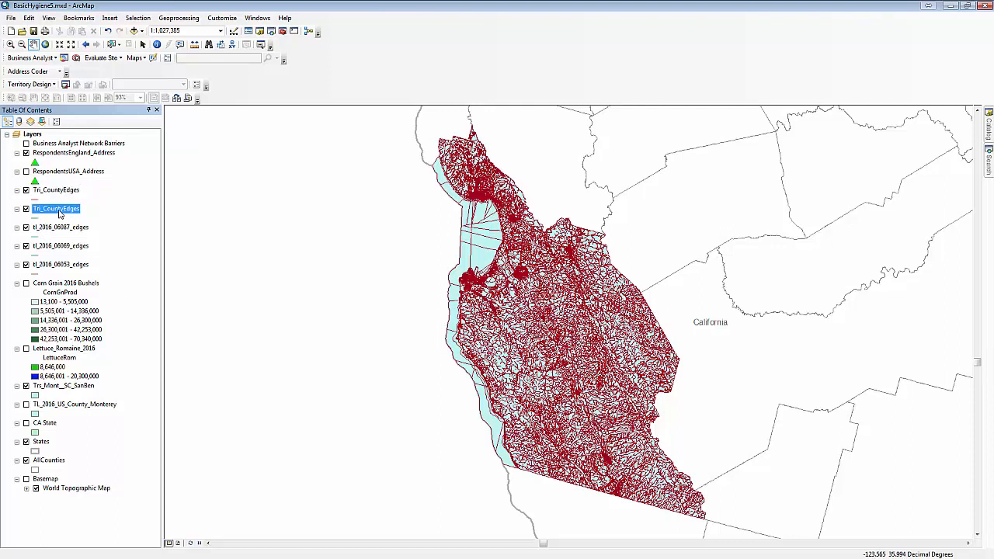
left_click(57, 229)
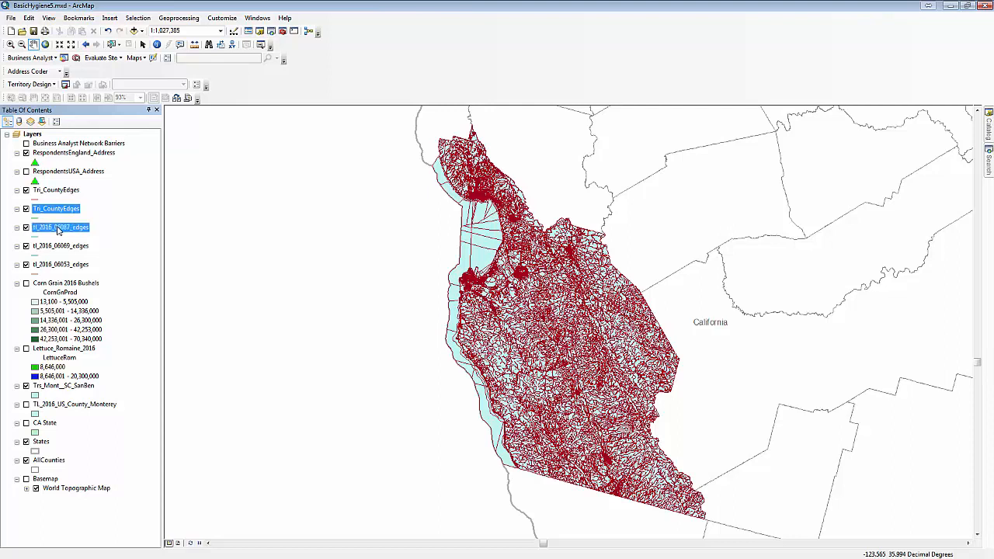
left_click(56, 247, "ctrl")
left_click(59, 265, "ctrl")
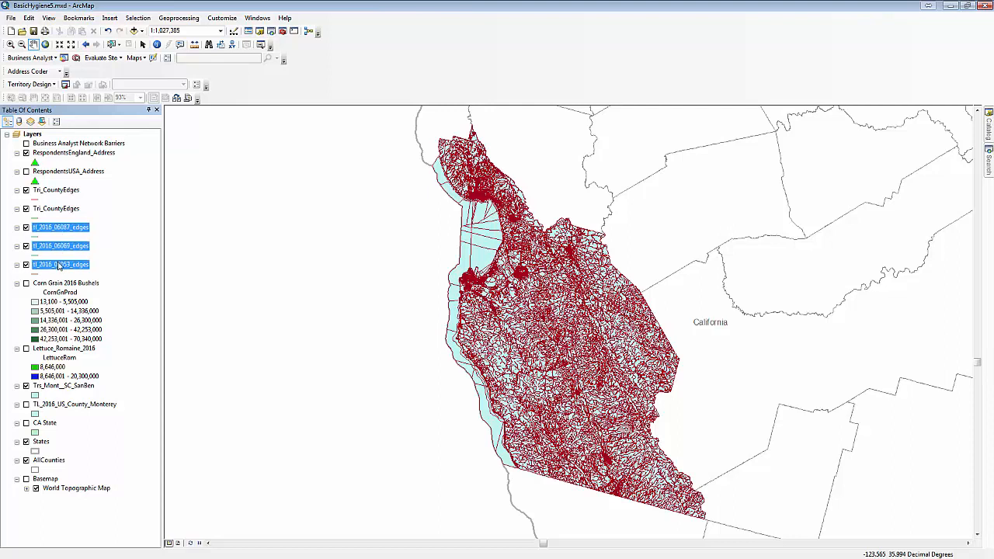
right_click(59, 266)
left_click(86, 279)
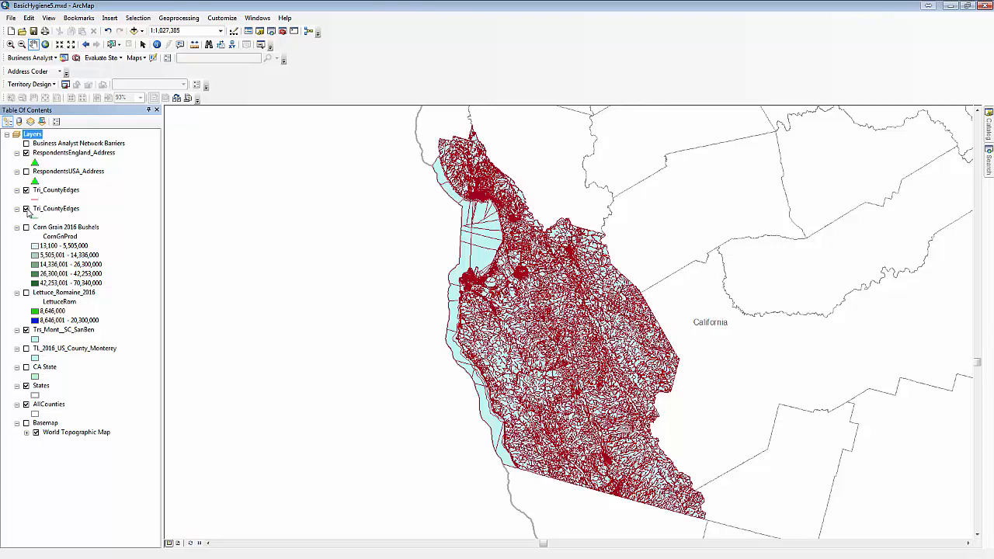
Switch the upper Tri_CountyEdges layer off and on again, and check its data source path in the layer properties
left_click(25, 191)
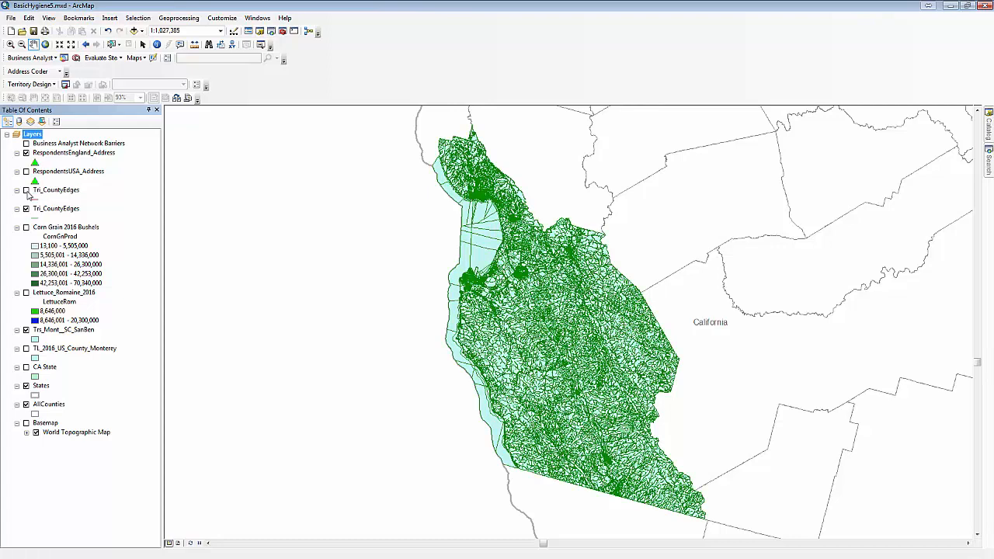
left_click(25, 190)
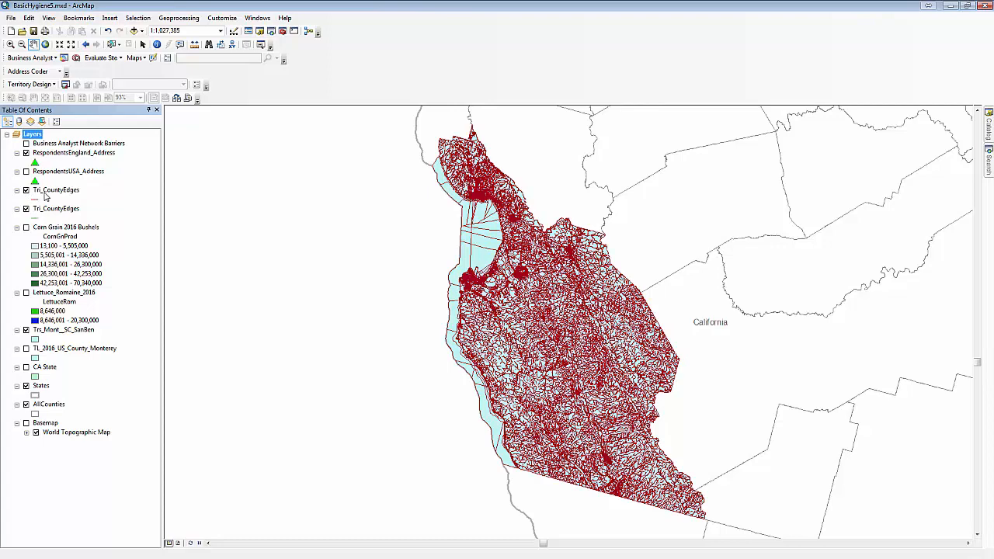
left_click(48, 191)
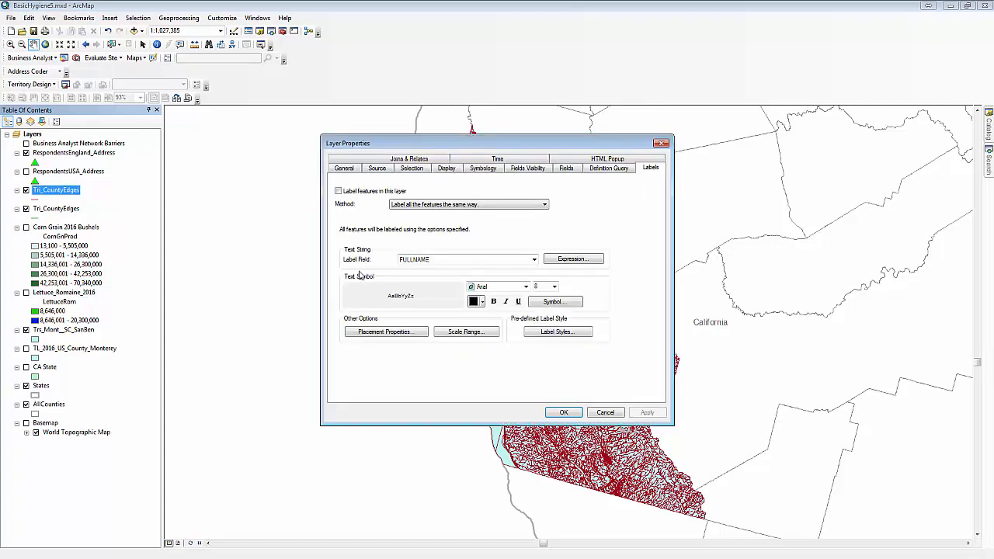
left_click(379, 171)
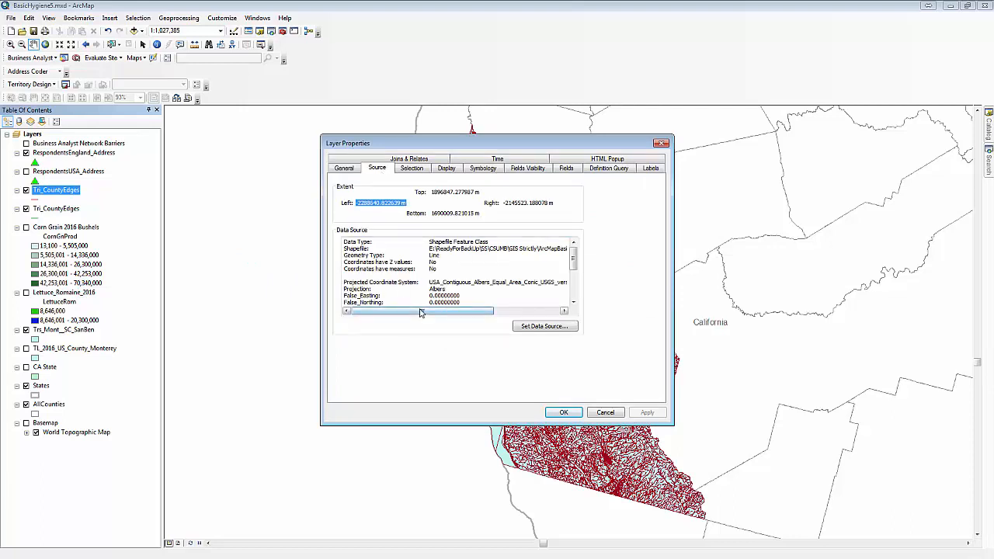
left_click_drag(422, 311, 522, 320)
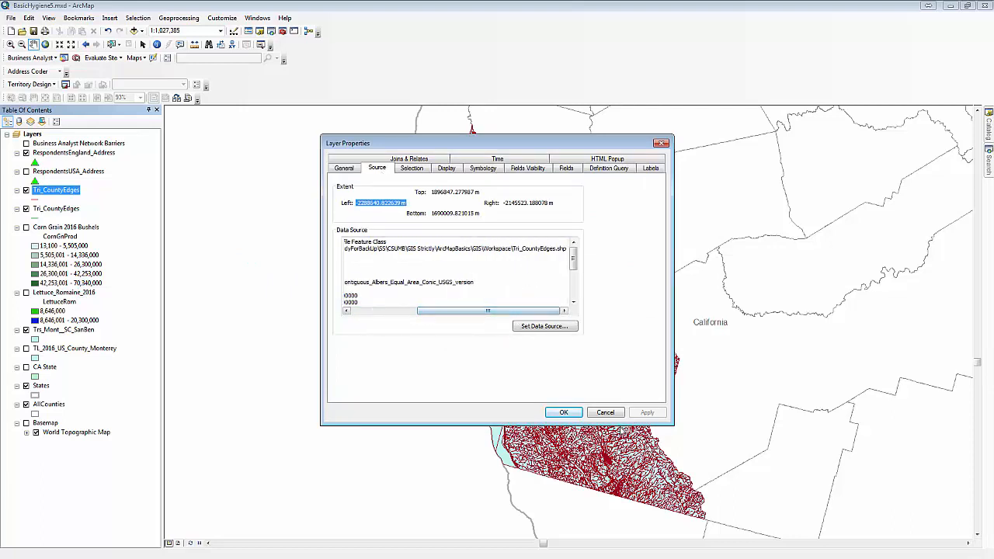
left_click(606, 413)
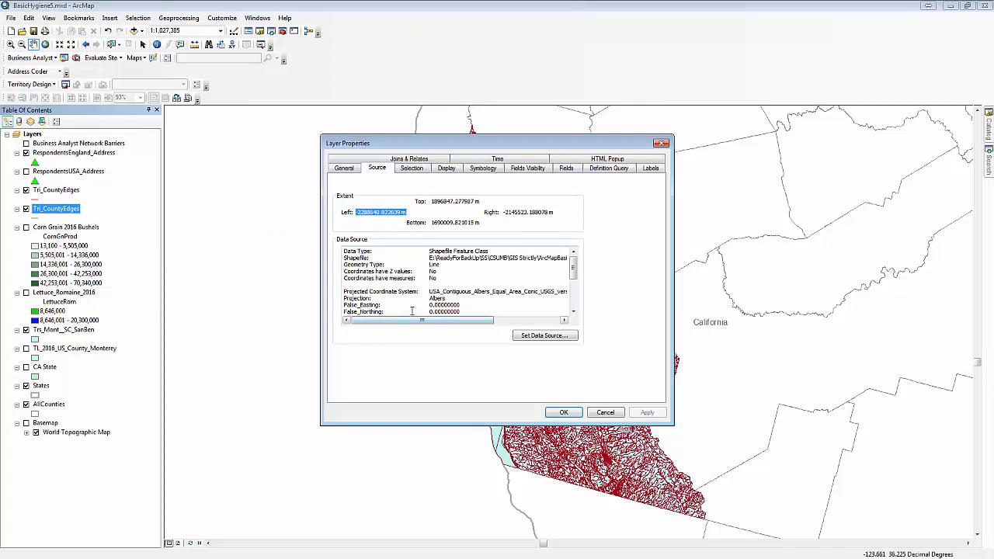
Check the data source path of the lower Tri_CountyEdges layer and remove this duplicate from the map
left_click_drag(404, 323, 480, 323)
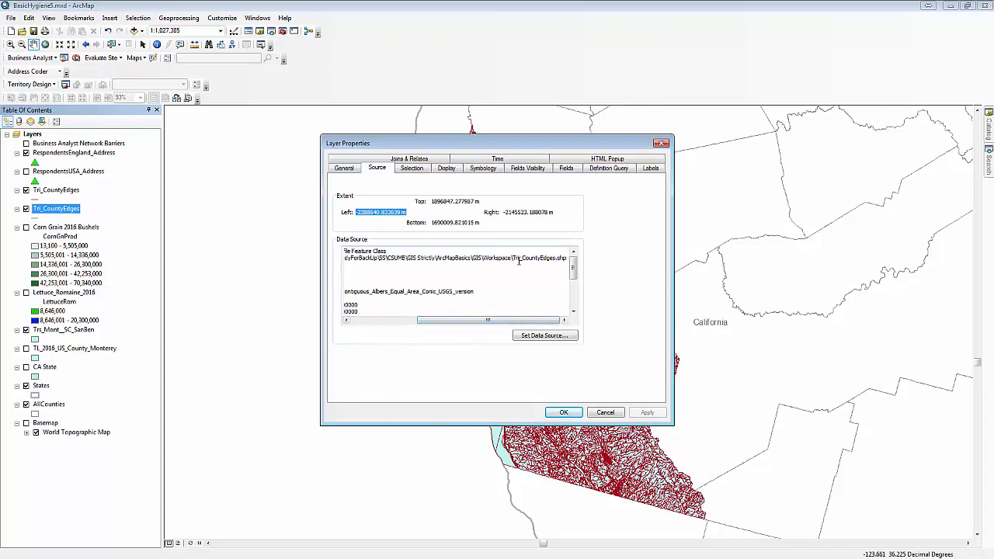
left_click(612, 415)
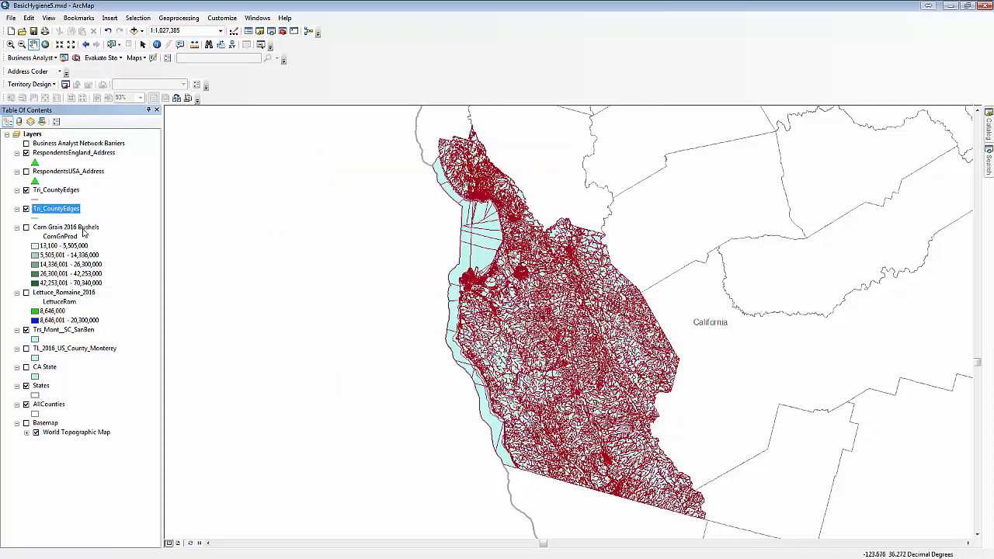
right_click(59, 214)
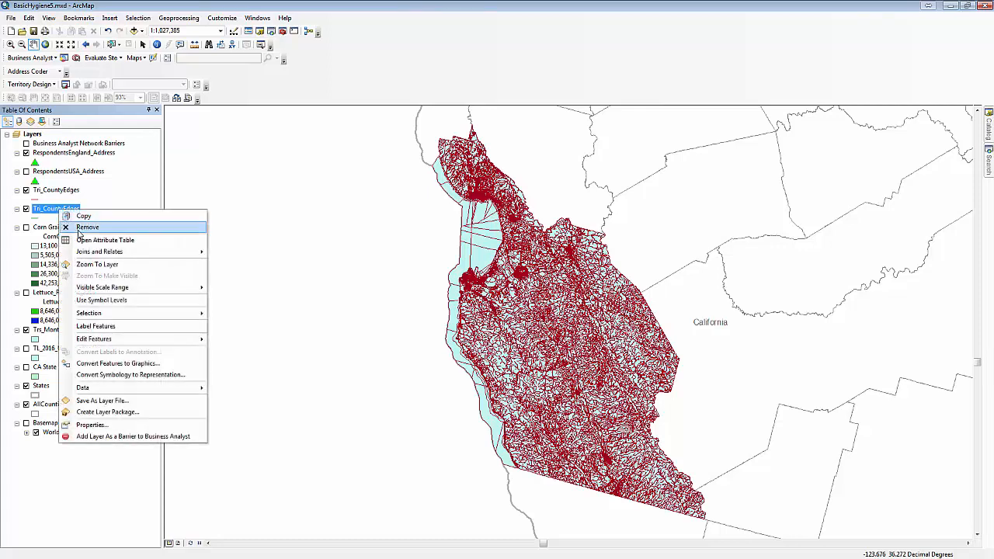
left_click(78, 226)
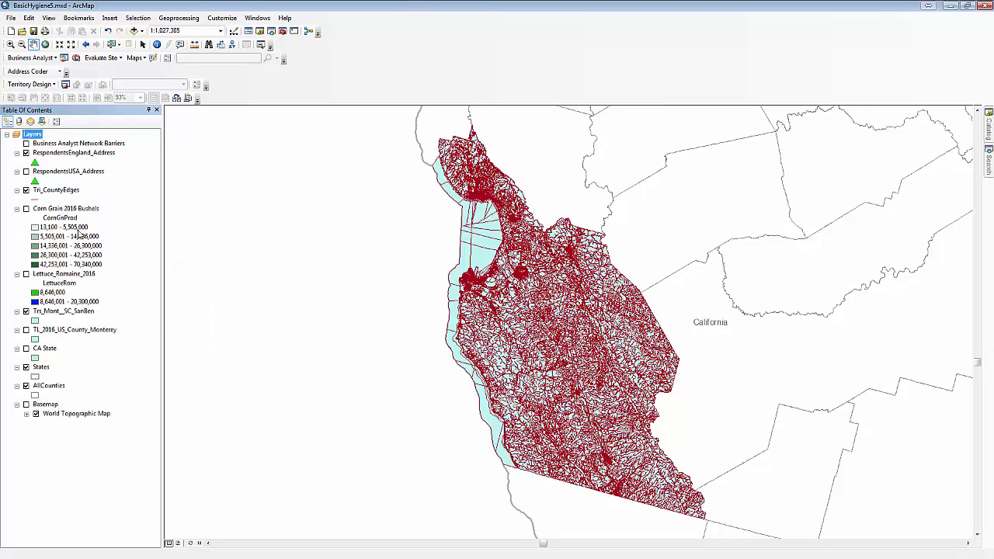
Open the attribute table of Tri_CountyEdges and look through its fields to the last column
right_click(52, 195)
left_click(94, 224)
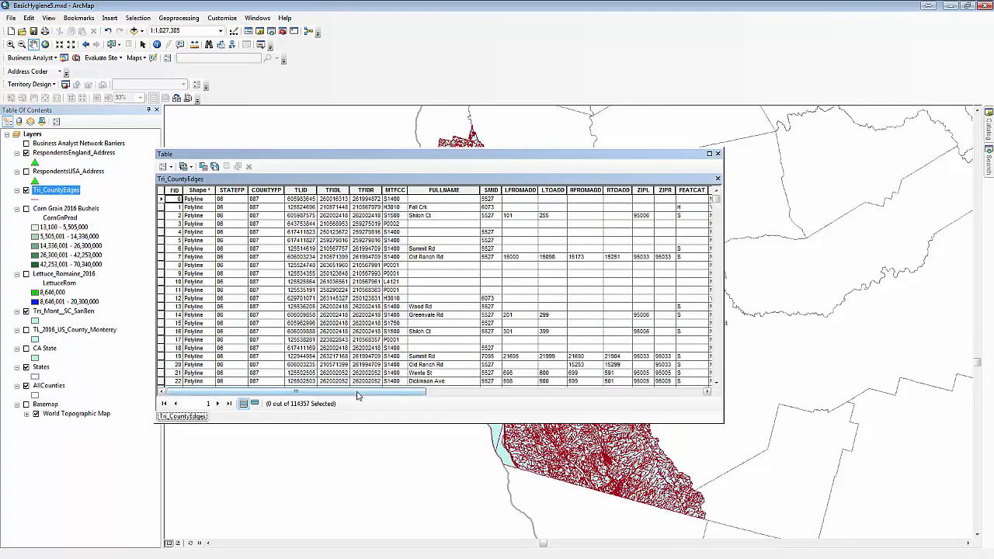
left_click_drag(357, 396, 665, 401)
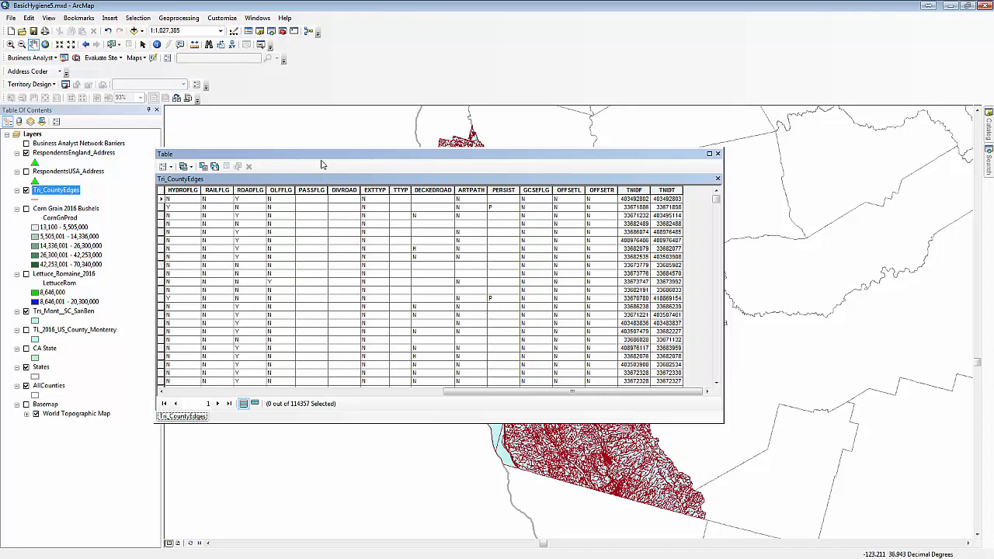
Zoom the map to the Monterey bookmark and reposition the attribute table window over the lower part of the map
left_click_drag(325, 154, 423, 35)
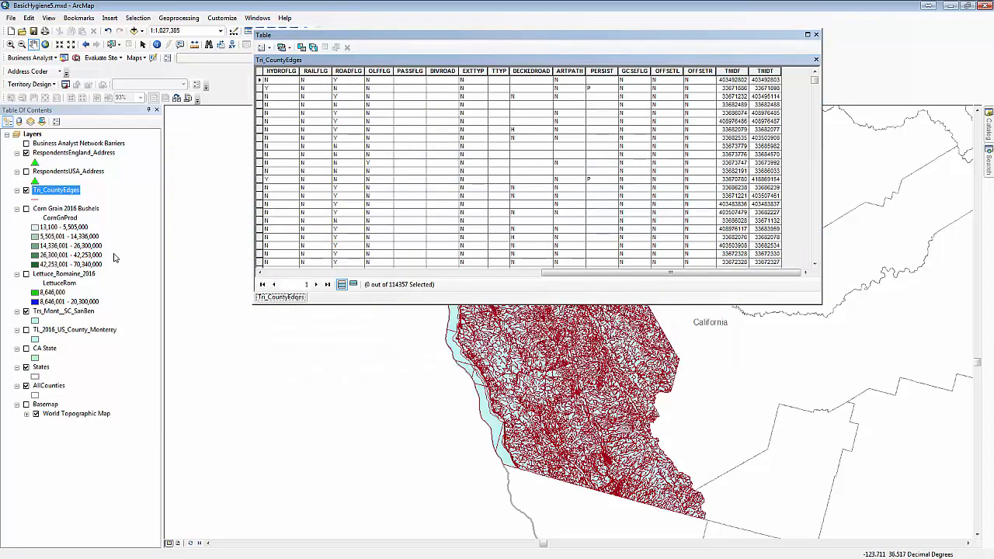
left_click(79, 17)
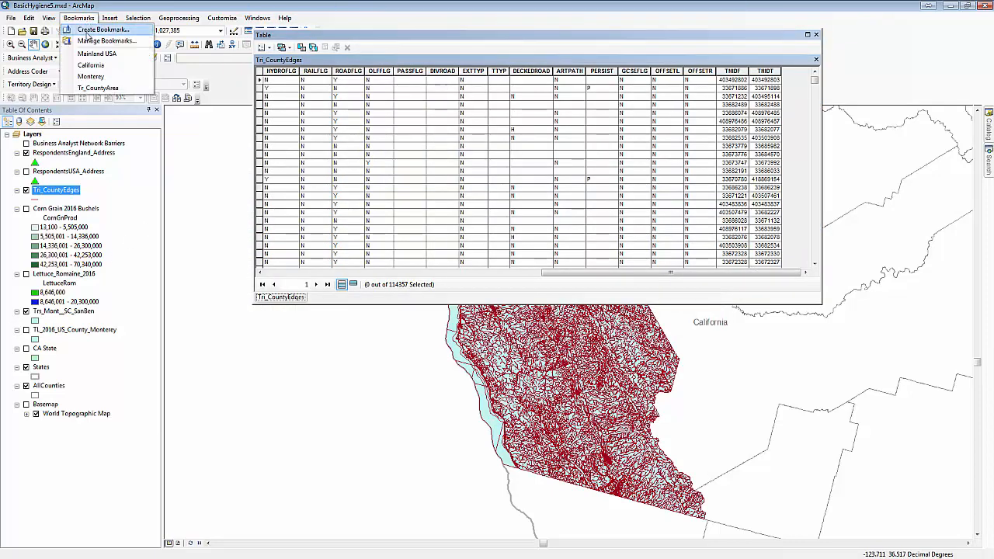
left_click(91, 76)
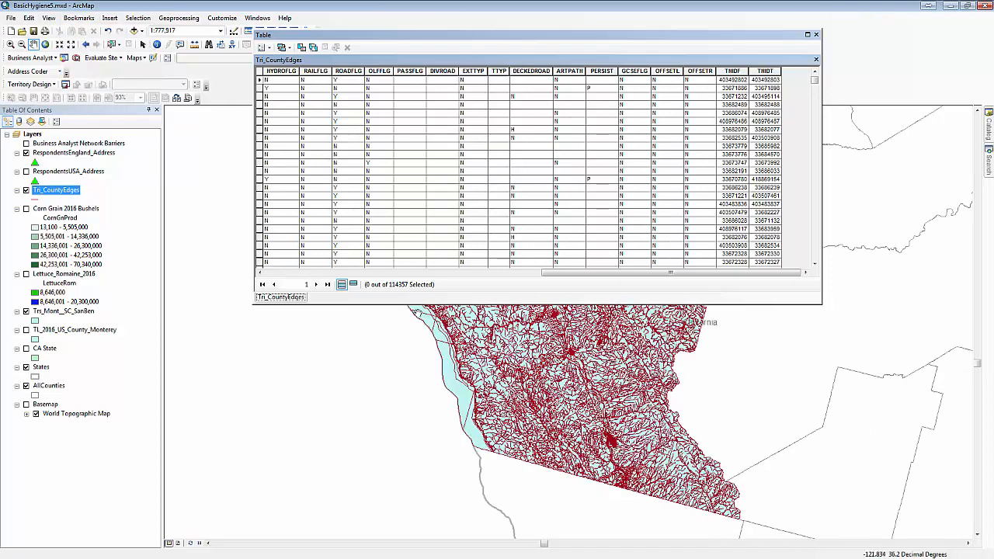
left_click_drag(454, 36, 289, 309)
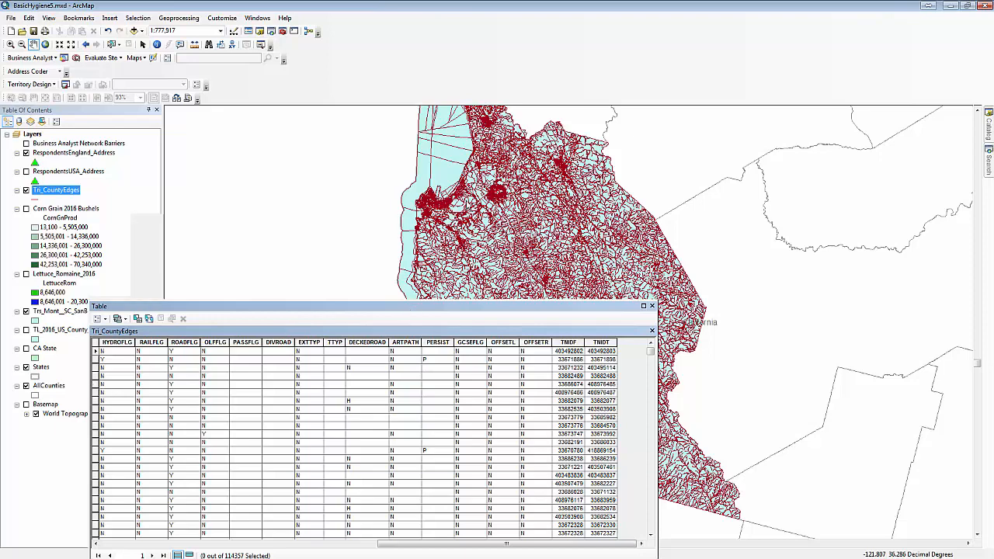
left_click_drag(412, 308, 324, 211)
Add a field named Mmiles of type Double to the Tri_CountyEdges attribute table
left_click(156, 209)
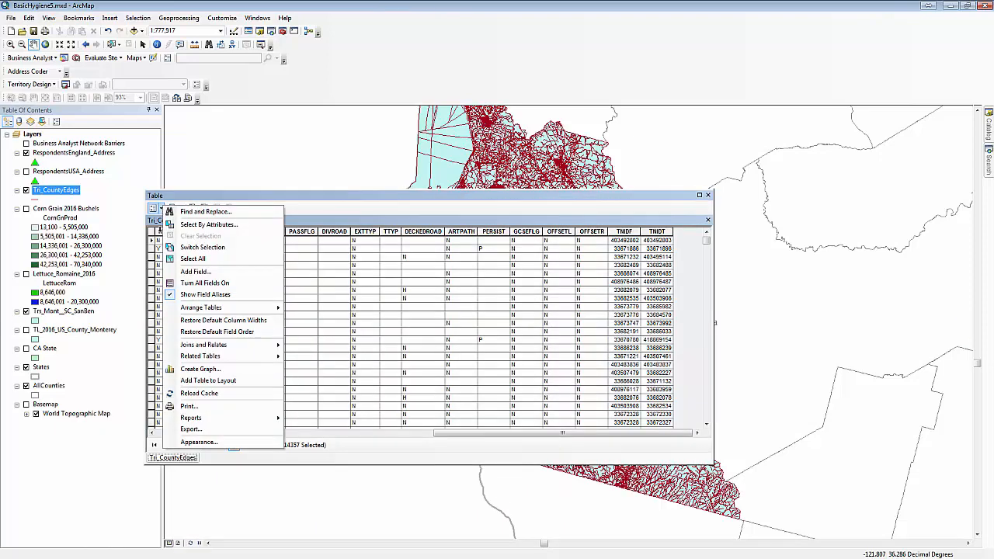
left_click(186, 272)
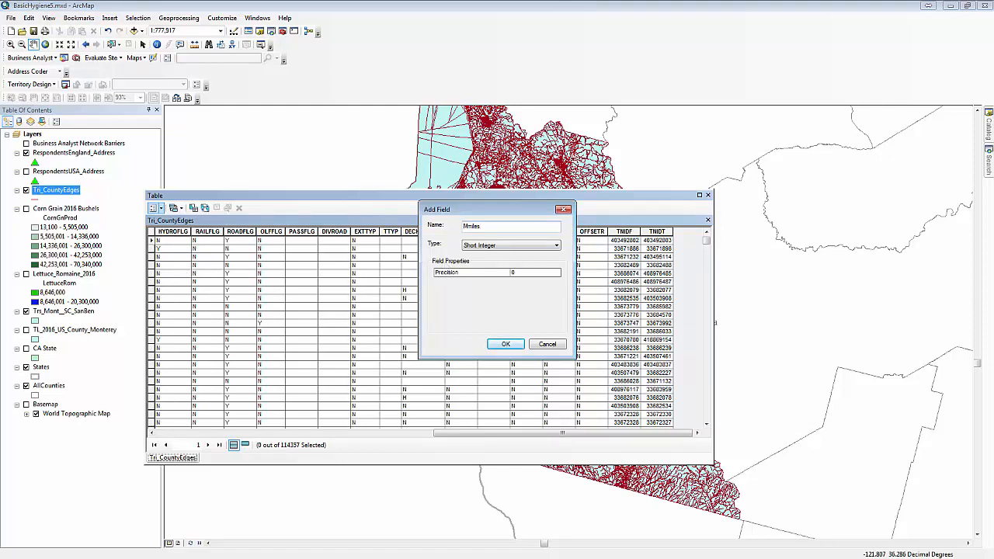
left_click(475, 246)
left_click(484, 276)
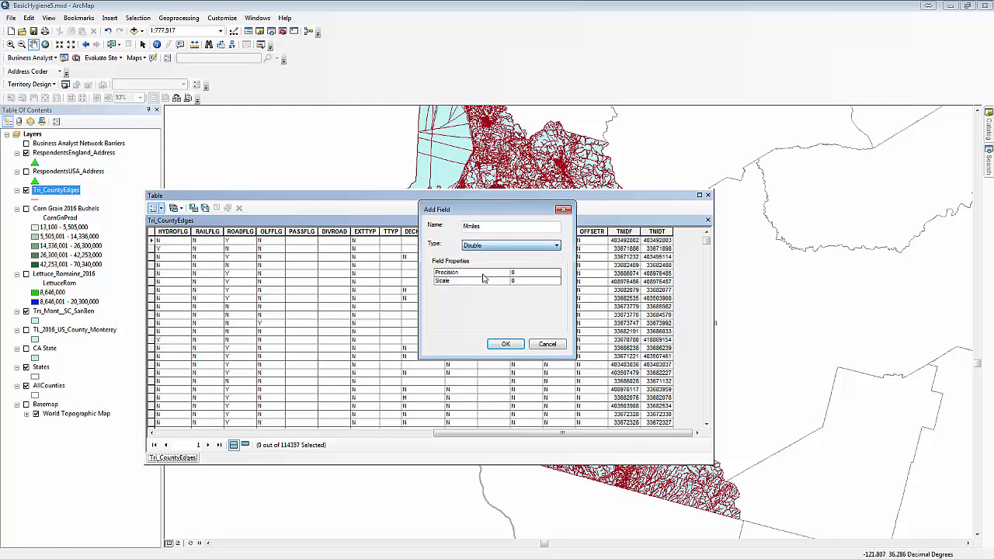
left_click(505, 344)
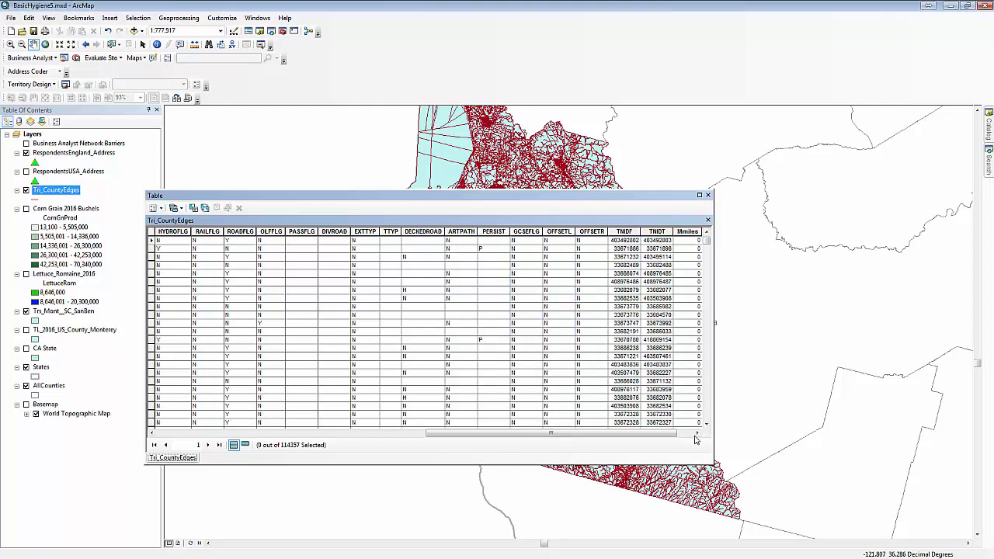
Calculate the Mmiles field as line length in US miles using the data source's coordinate system, turning off the edit-session warning
left_click(697, 434)
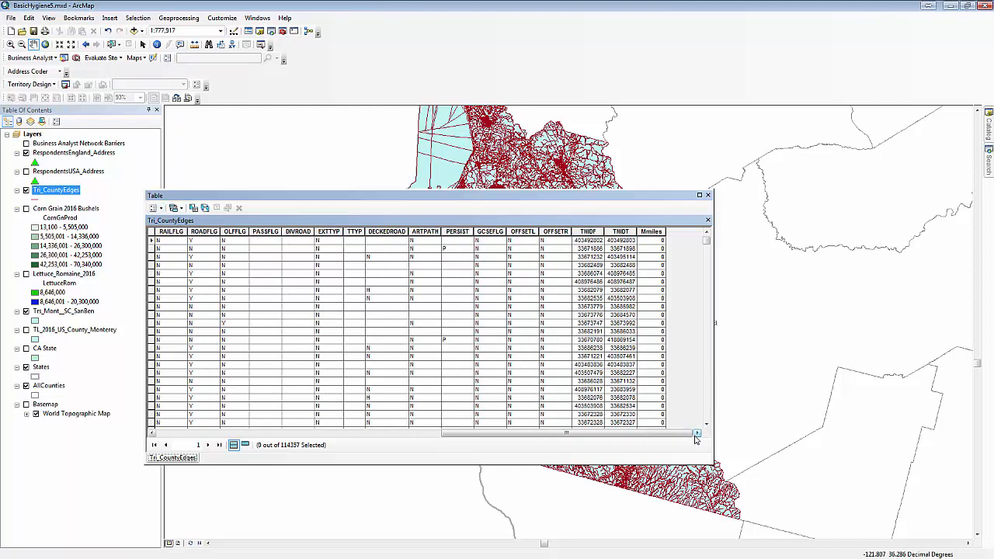
left_click(648, 232)
right_click(650, 232)
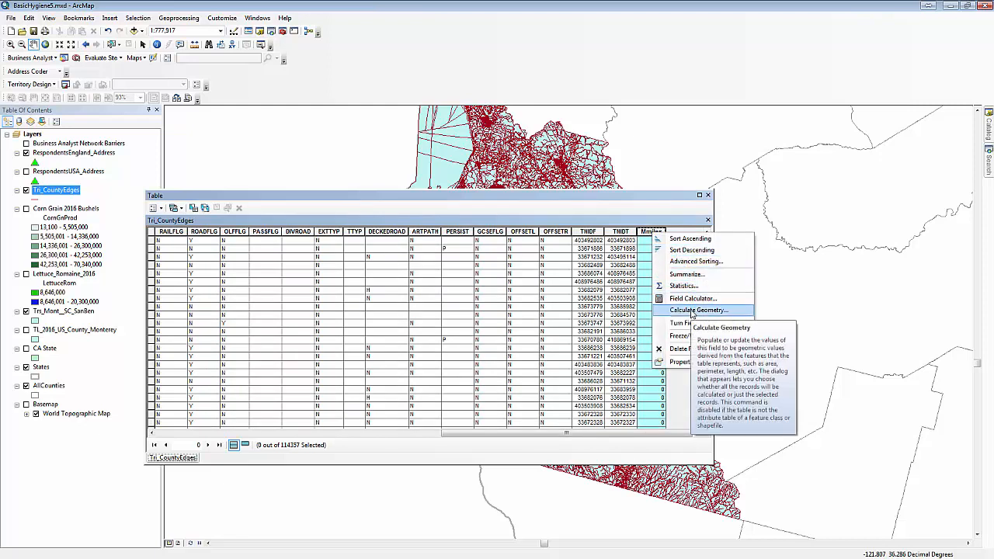
left_click(693, 311)
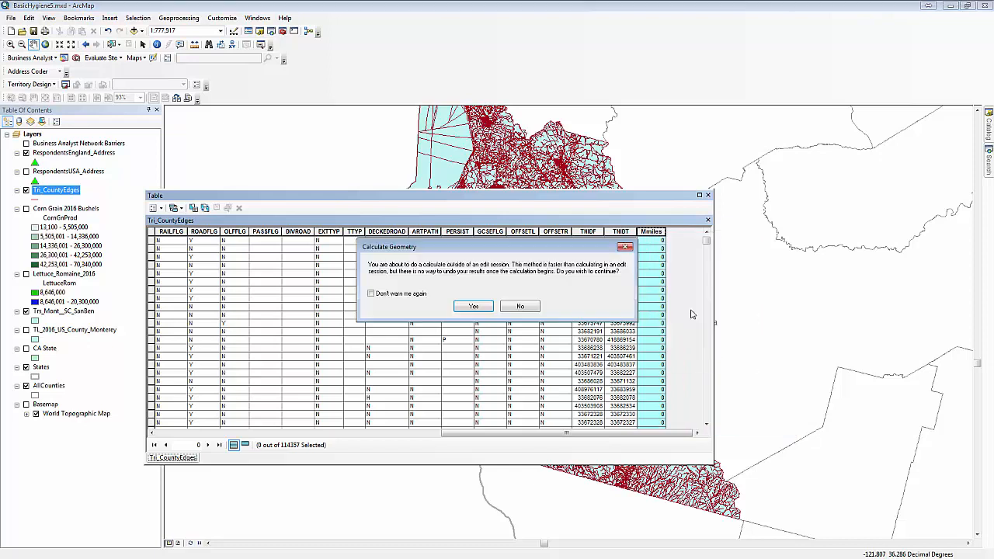
left_click(372, 295)
left_click(477, 309)
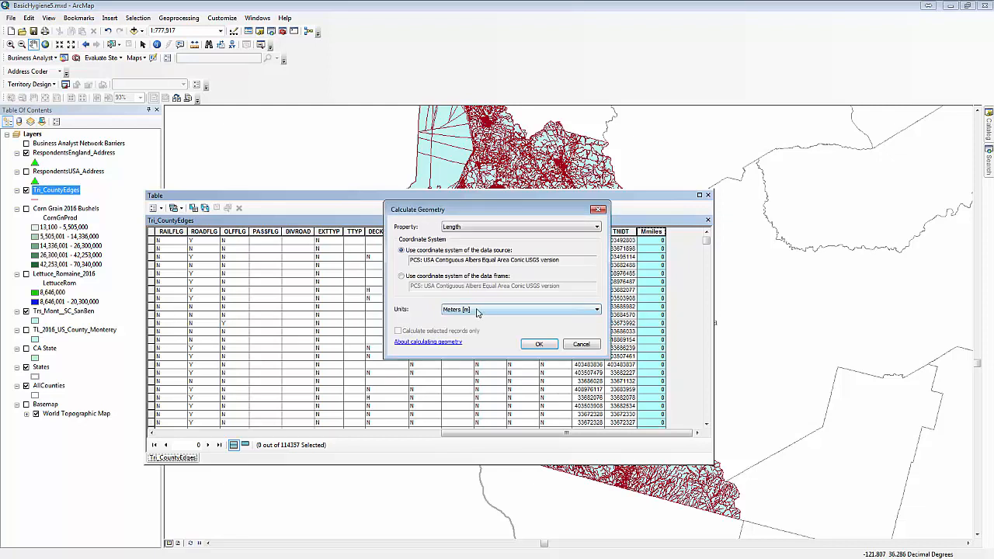
left_click(487, 227)
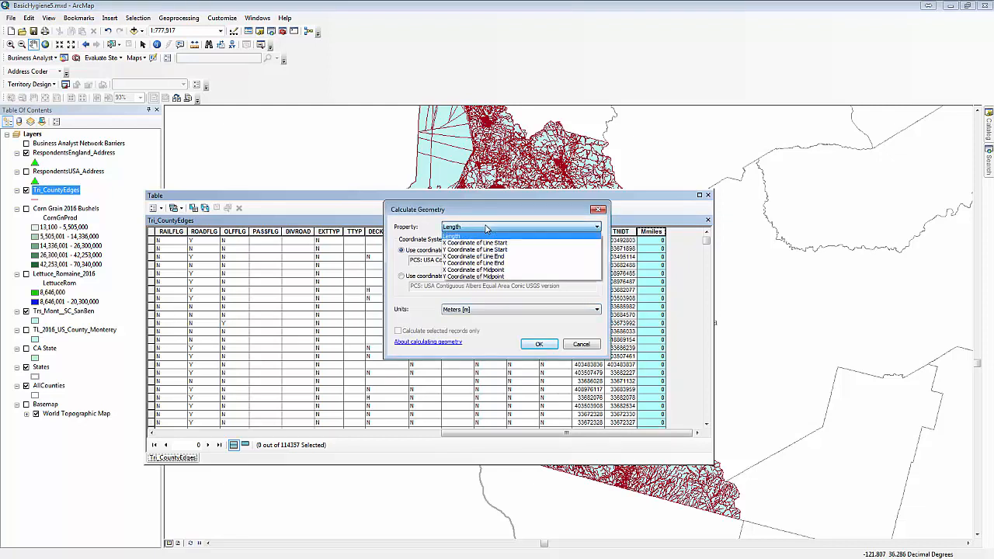
left_click(452, 235)
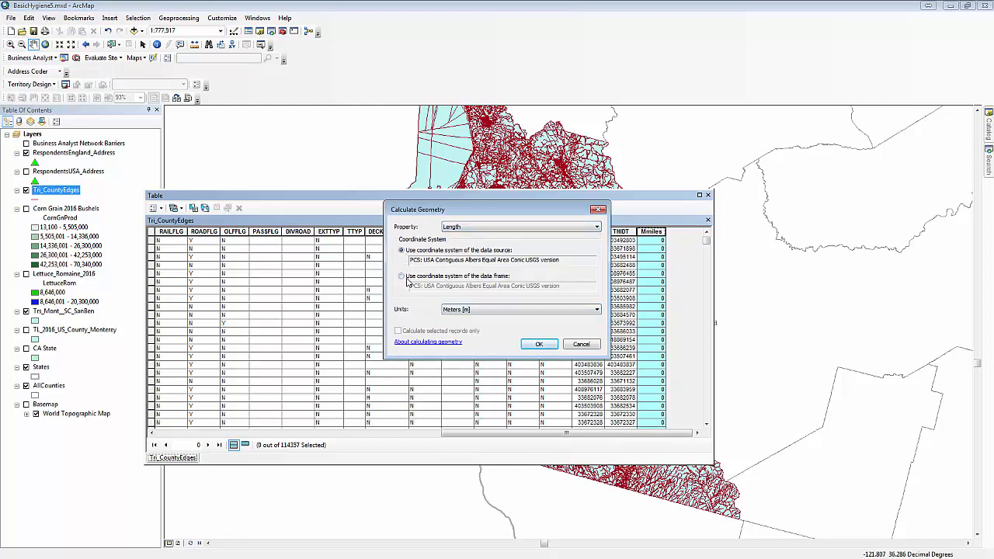
left_click(473, 310)
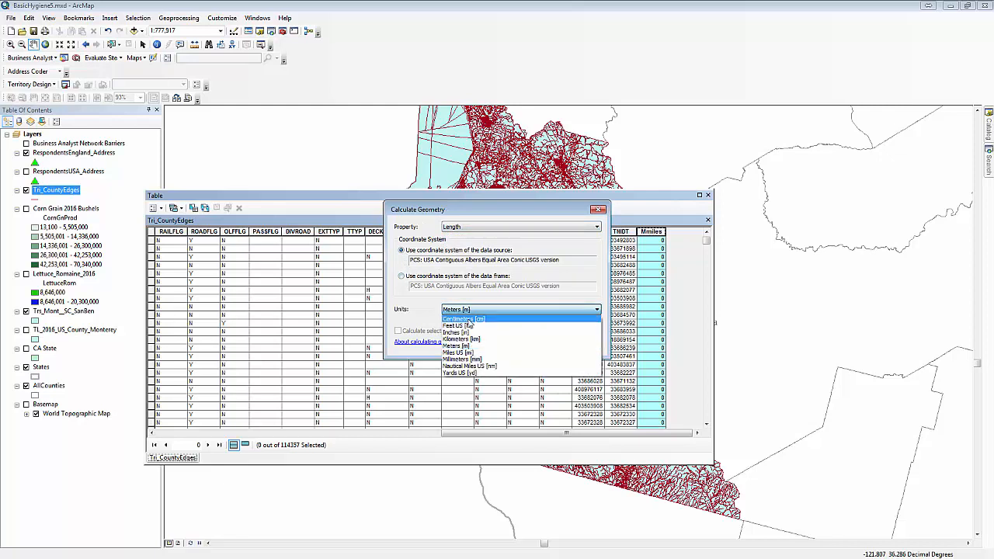
left_click(479, 353)
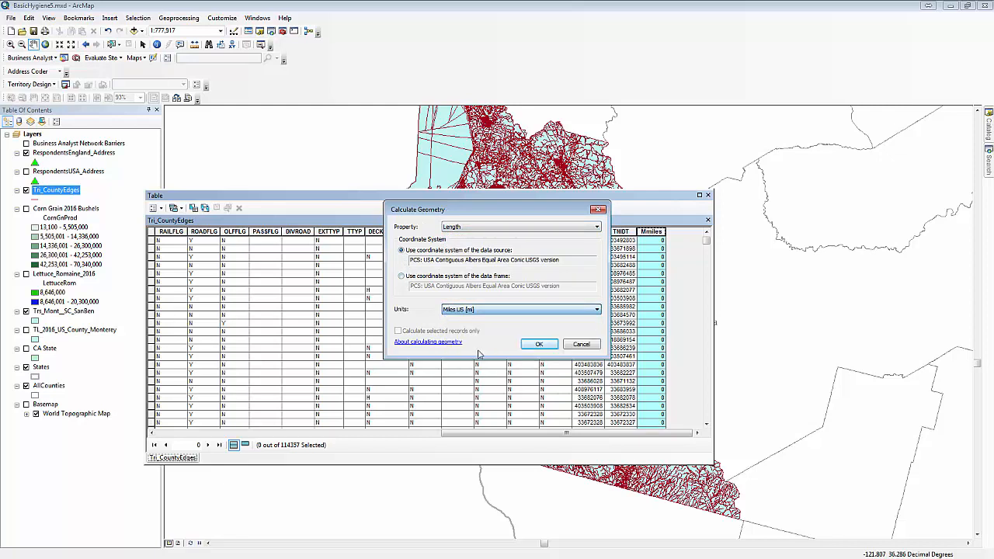
left_click(538, 344)
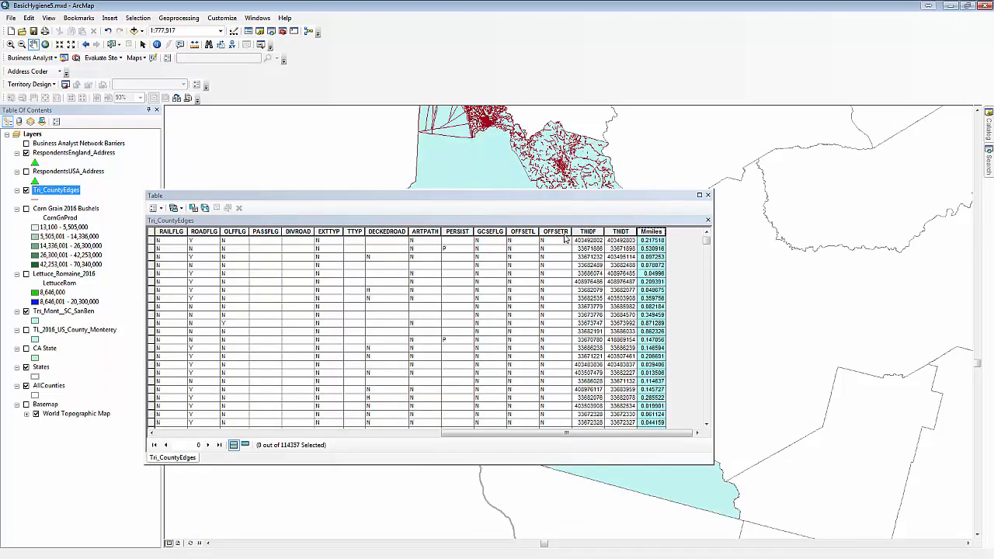
Add a field named T35time of type Double to the Tri_CountyEdges attribute table
left_click(159, 208)
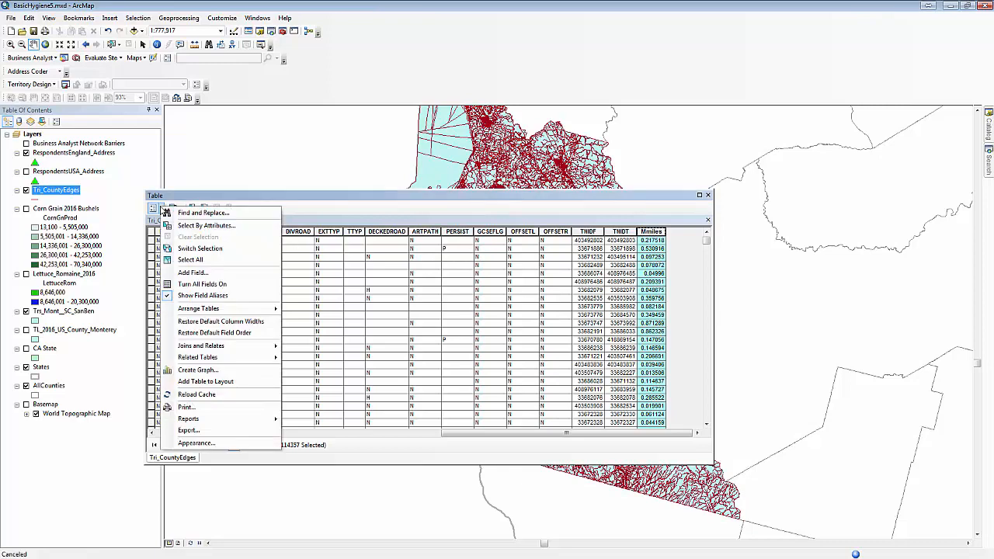
left_click(198, 272)
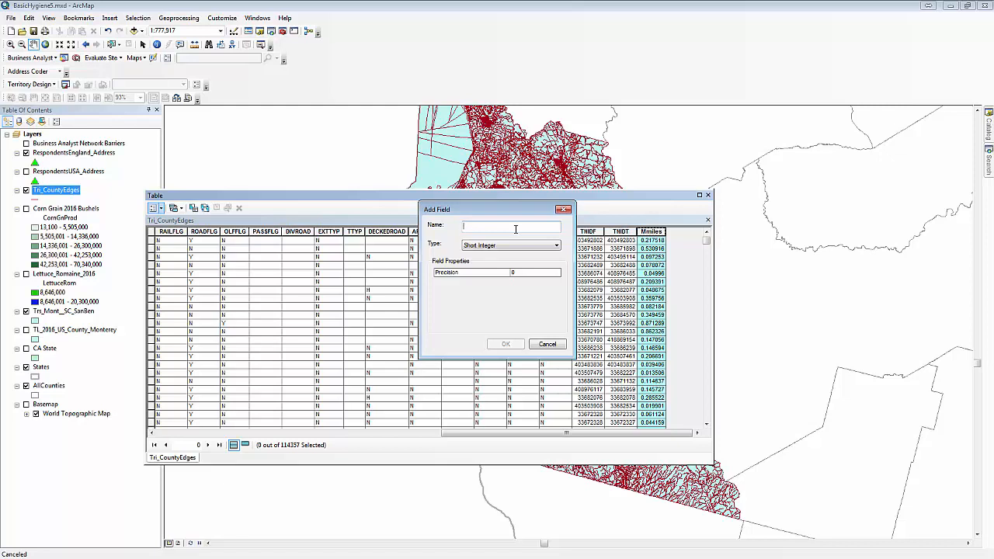
type("TrTime")
left_click(497, 247)
left_click(497, 272)
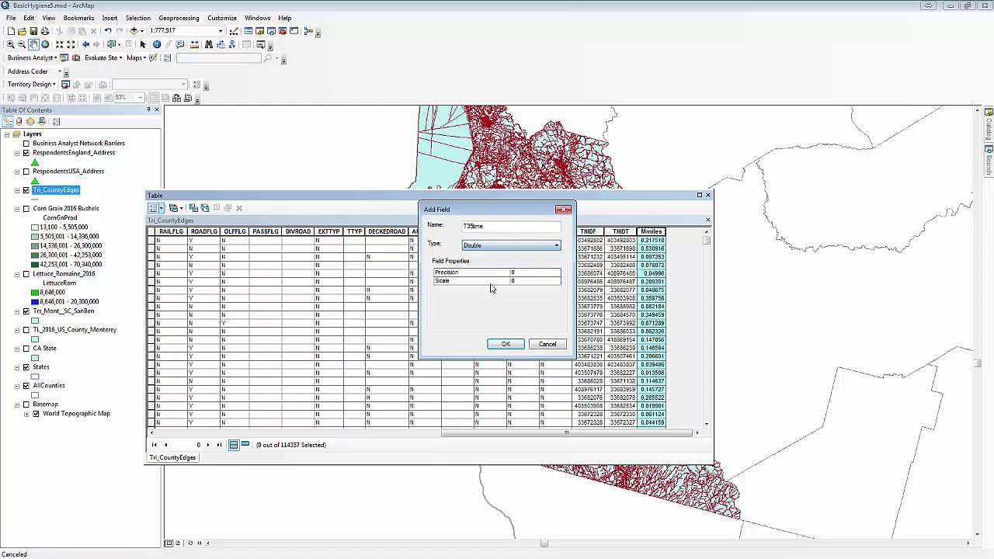
left_click(506, 344)
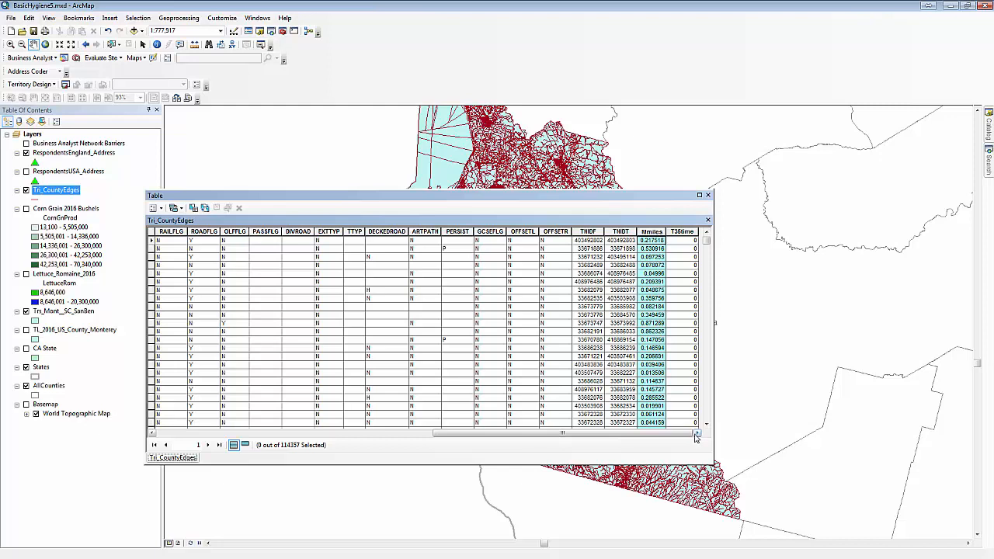
Calculate the T35time field from the Mmiles field using a division expression in the Field Calculator
right_click(677, 231)
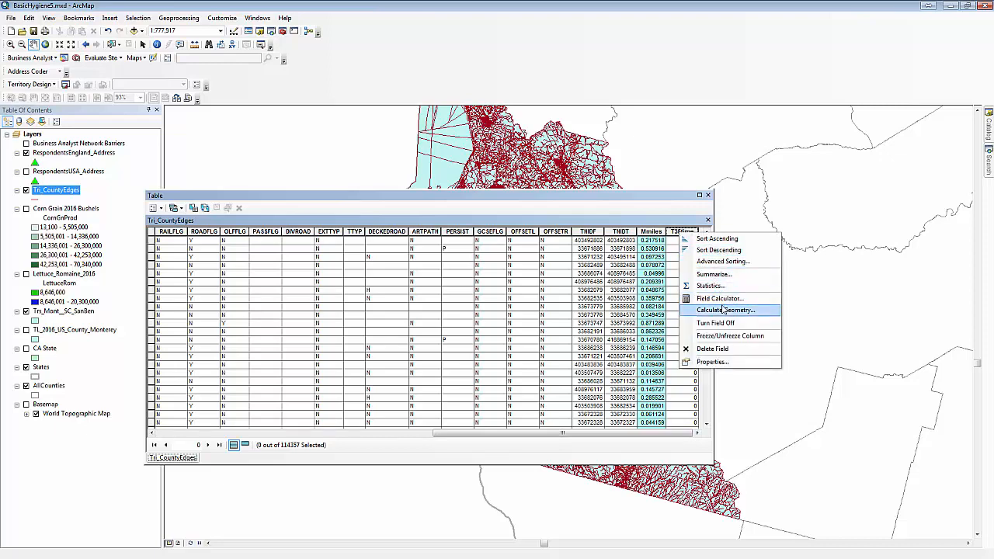
left_click(720, 300)
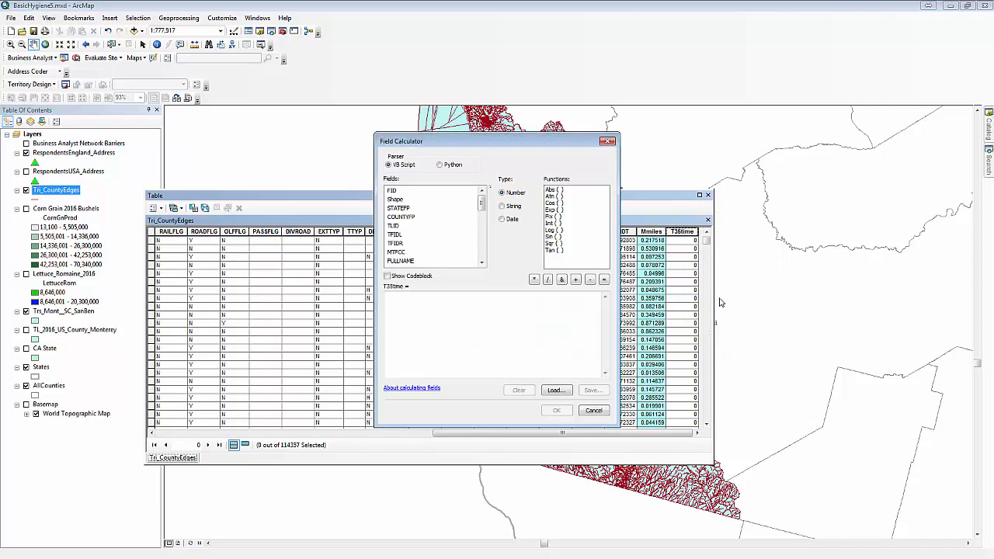
scroll(435, 233, "down", 5)
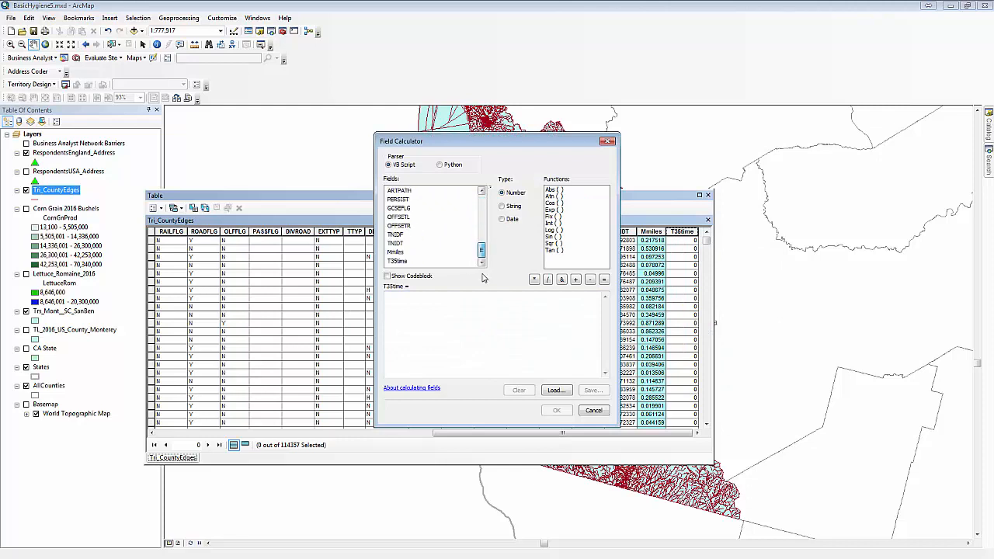
double_click(397, 253)
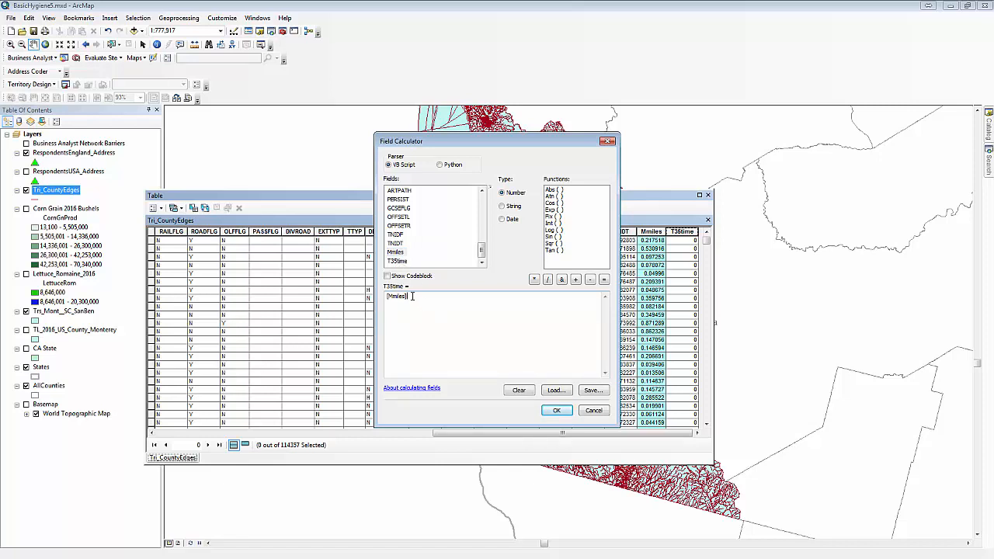
left_click(548, 280)
left_click(556, 410)
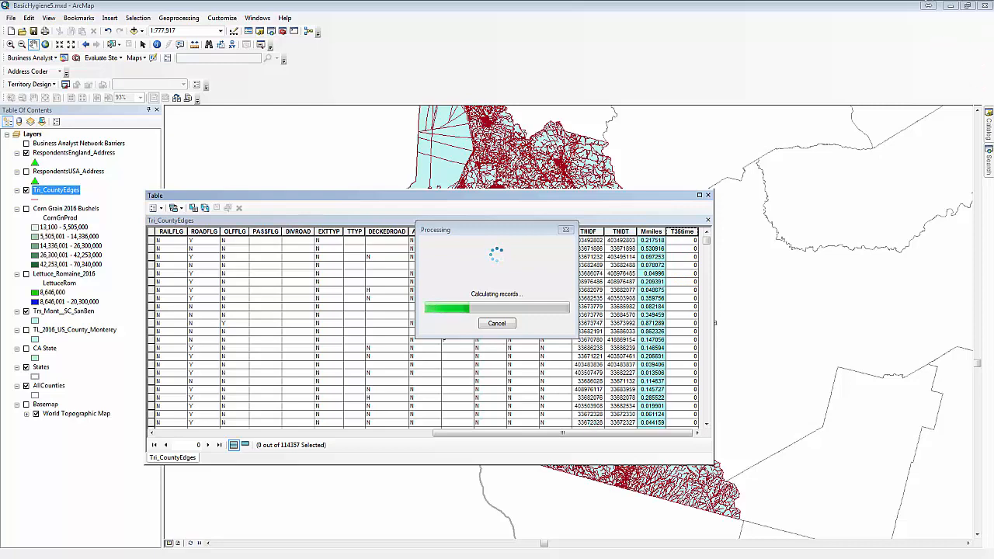
Switch off the Tri_CountyEdges layer's display and close its attribute table
left_click(27, 192)
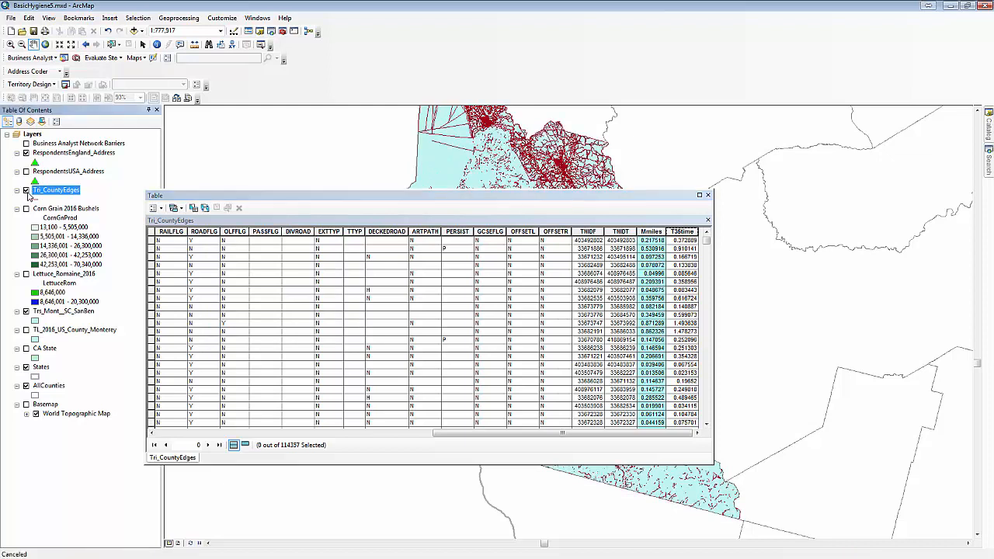
left_click(28, 192)
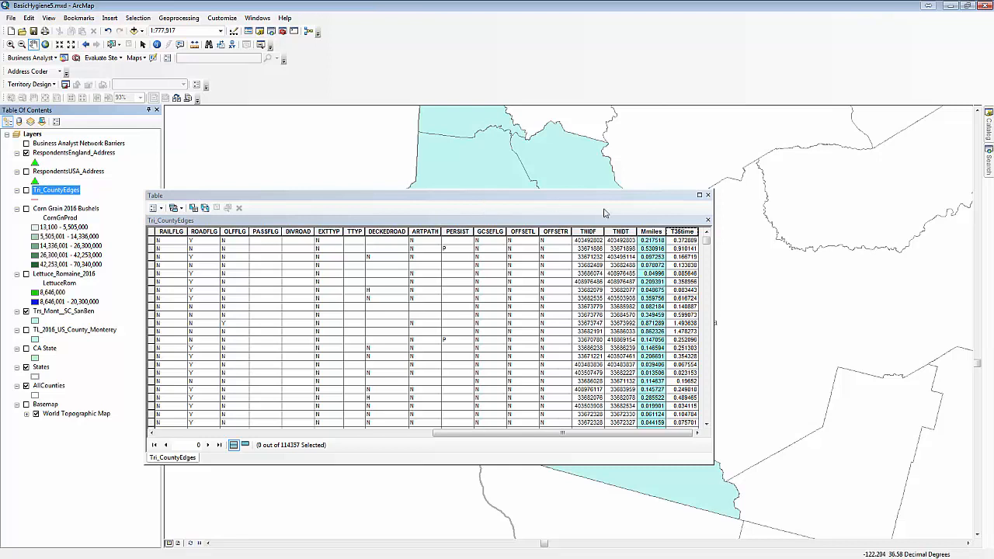
left_click(988, 136)
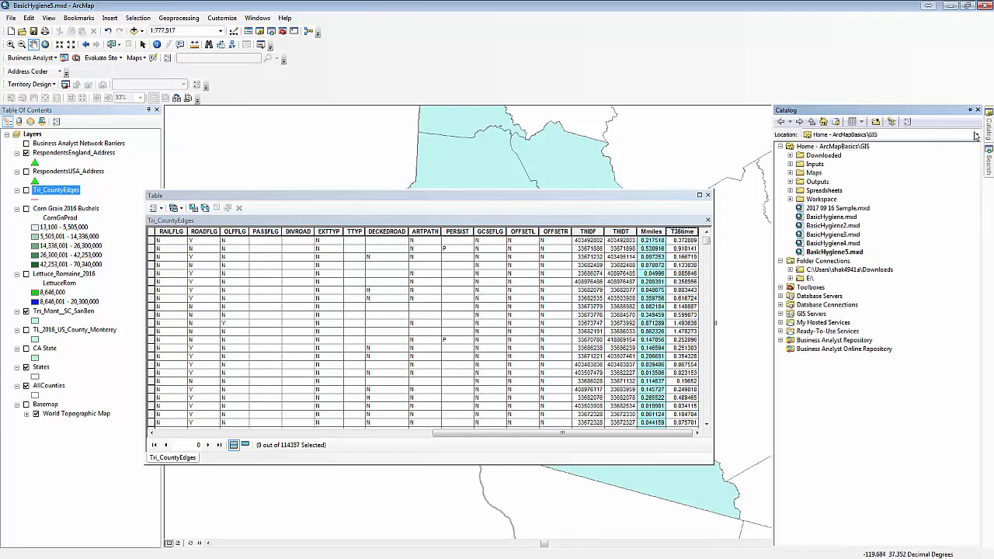
left_click(708, 195)
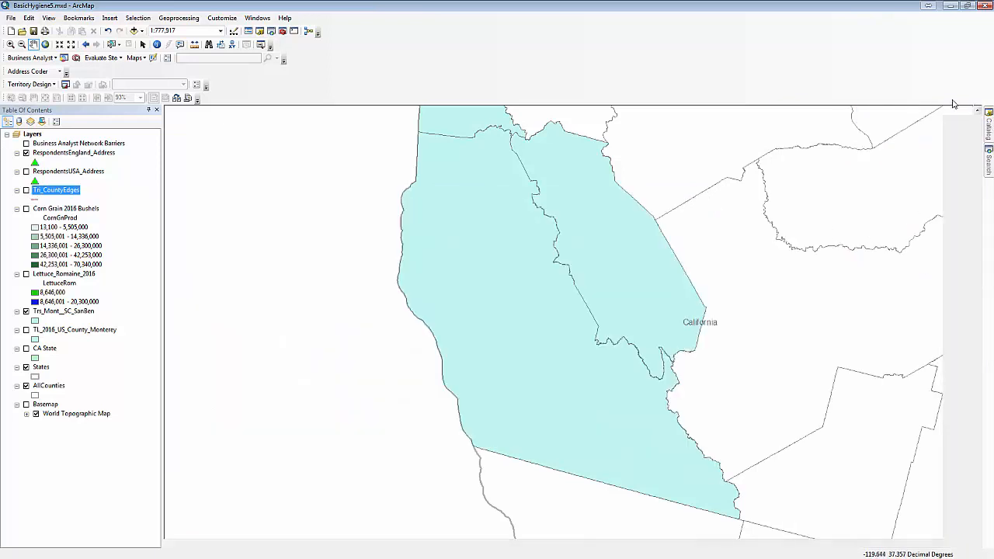
Keep the Catalog window pinned open and expand the Workspace folder to reach Tri_CountyEdges.shp
mouse_move(988, 126)
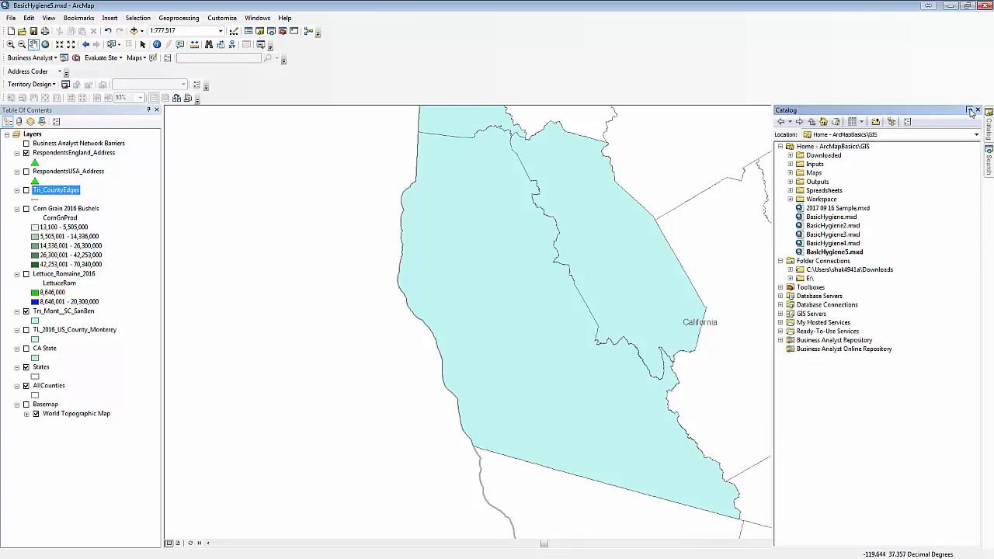
left_click(972, 113)
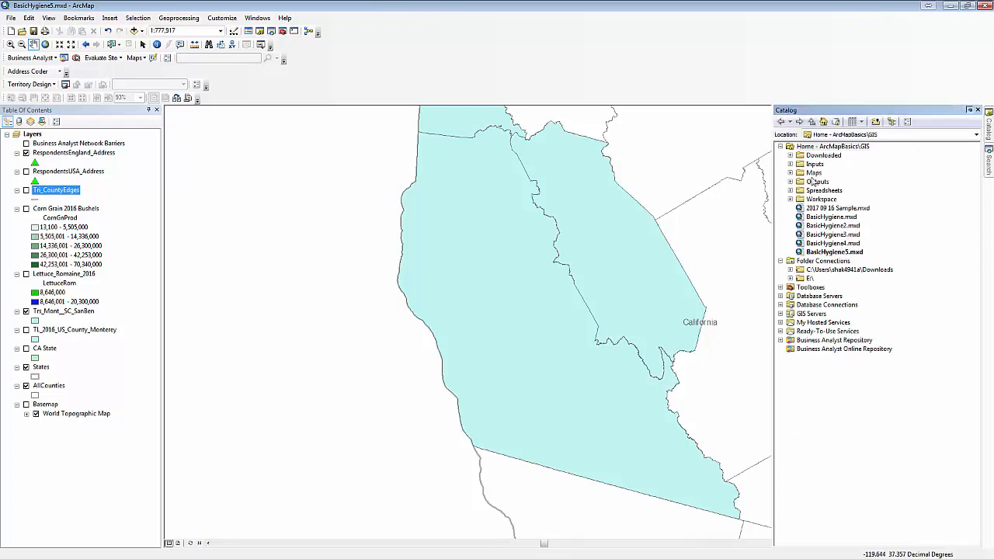
left_click(801, 200)
right_click(848, 211)
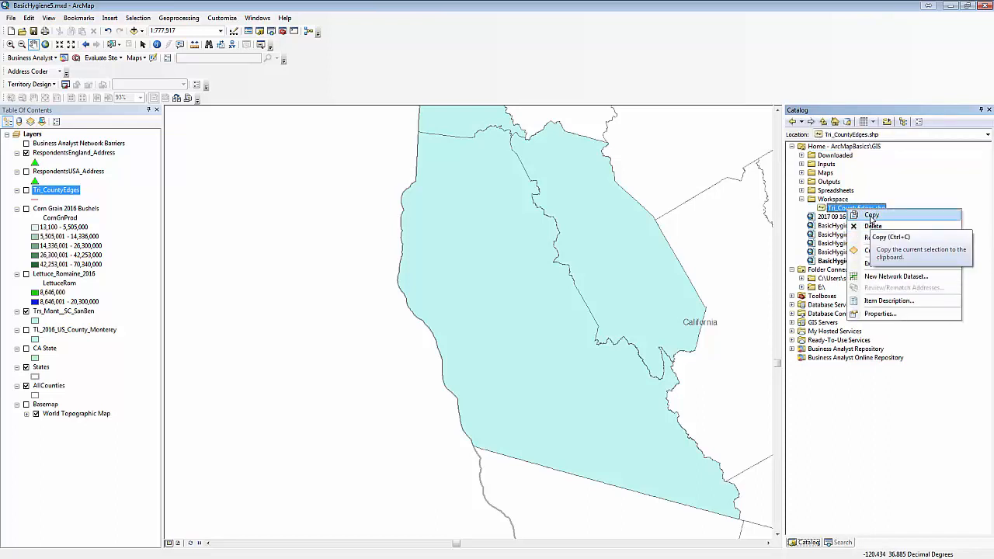
left_click(803, 180)
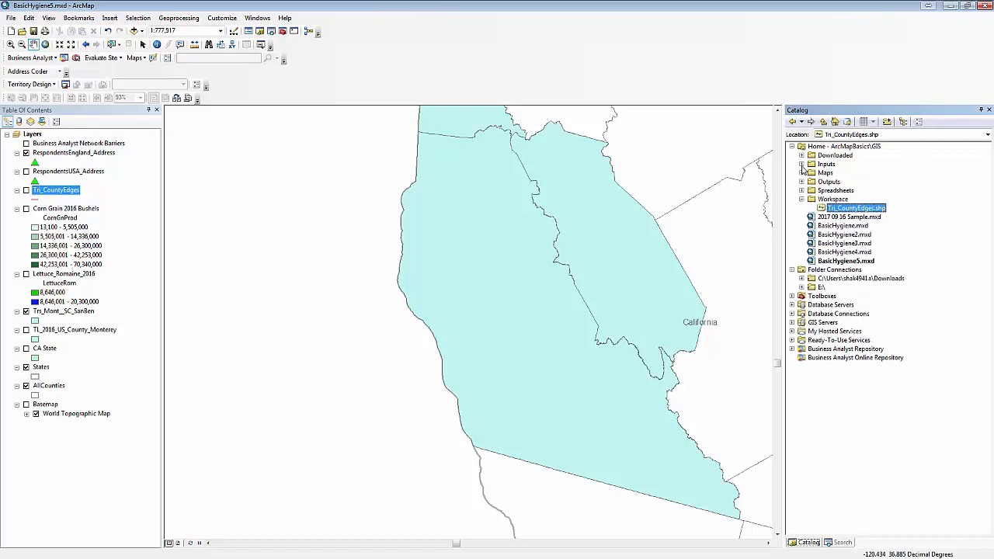
Create a folder named Road Edges inside the Inputs folder
left_click(801, 164)
right_click(827, 166)
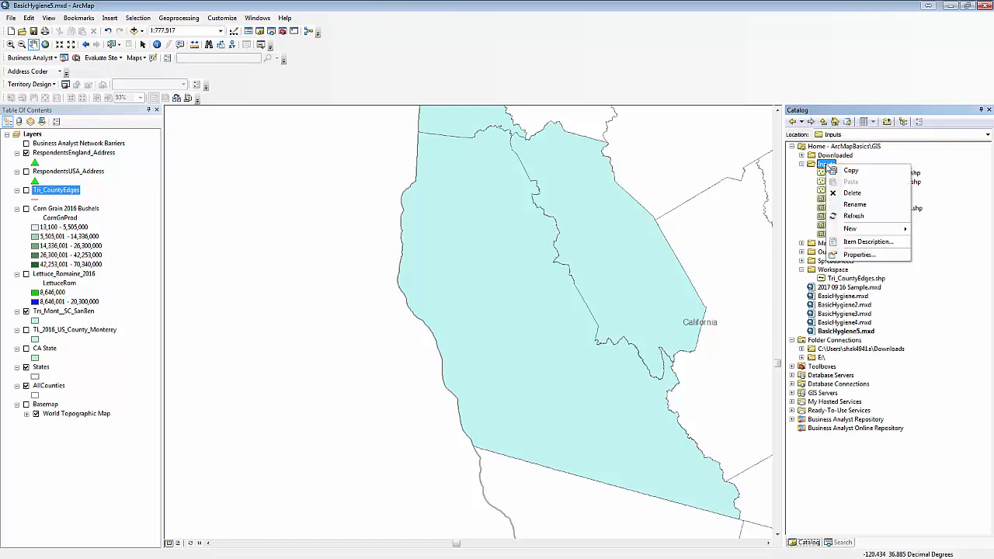
mouse_move(833, 232)
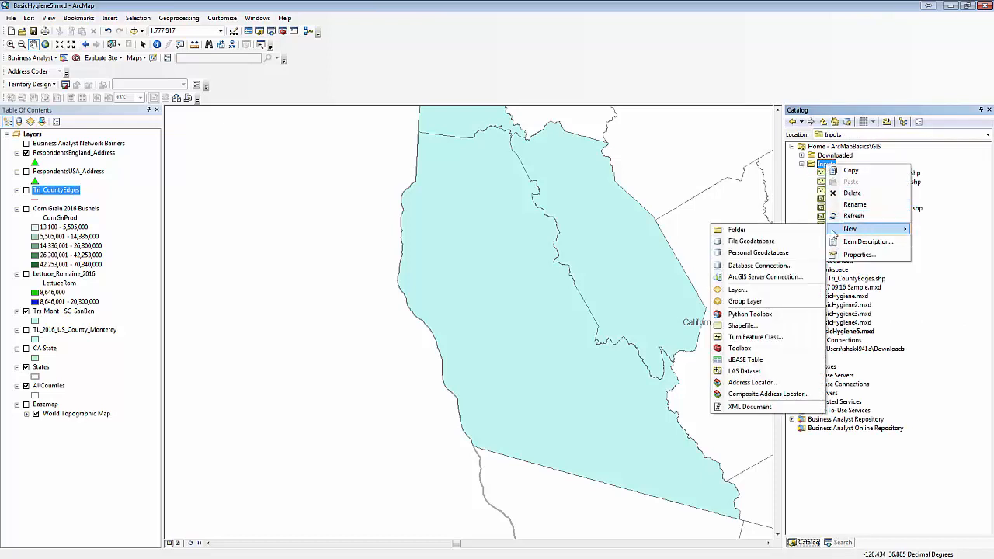
left_click(761, 230)
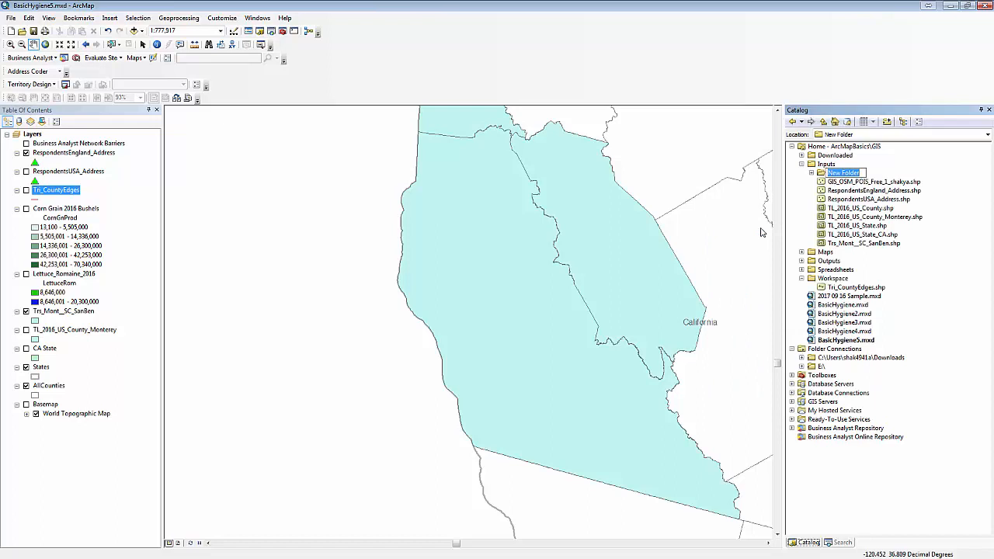
type("Road Edges")
key("Return")
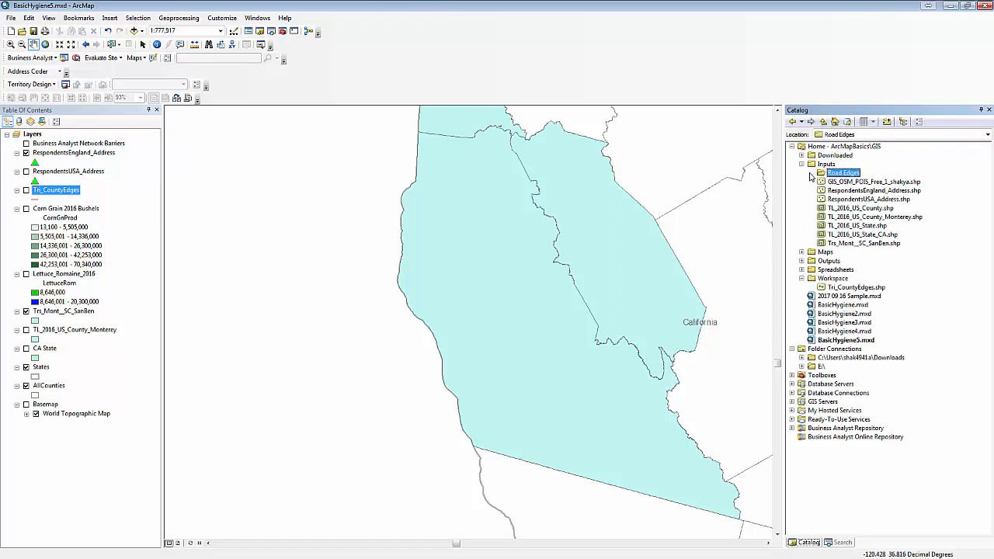
Move Tri_CountyEdges.shp from the Workspace folder into the Road Edges folder and expand that folder to check it
left_click_drag(838, 287, 856, 172)
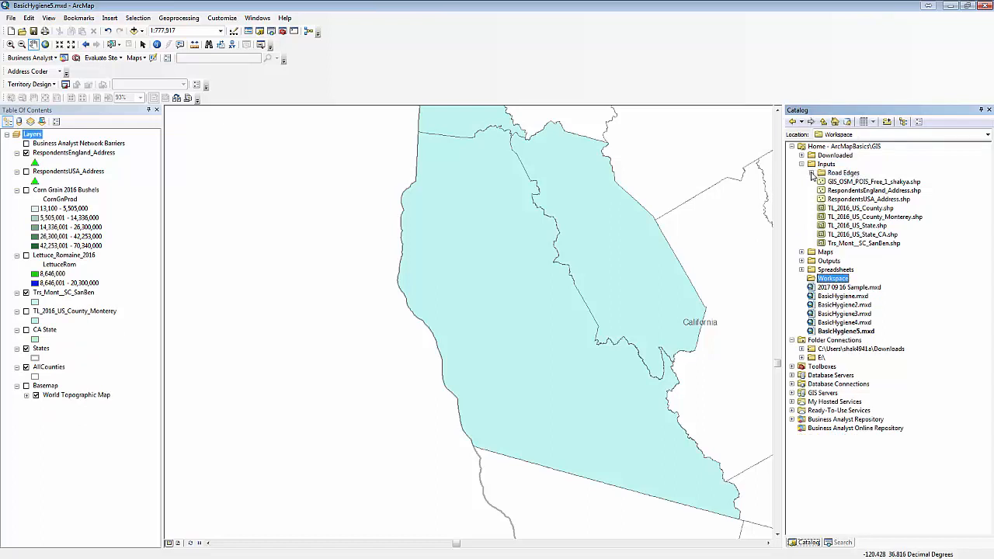
left_click(811, 172)
left_click(845, 181)
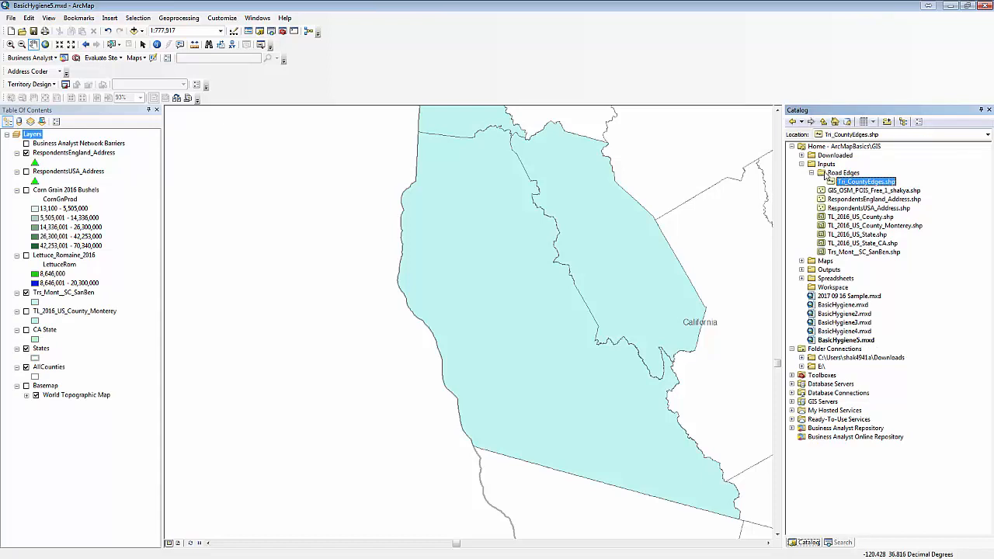
Create a second folder named Network_Edges inside the Inputs folder
right_click(825, 165)
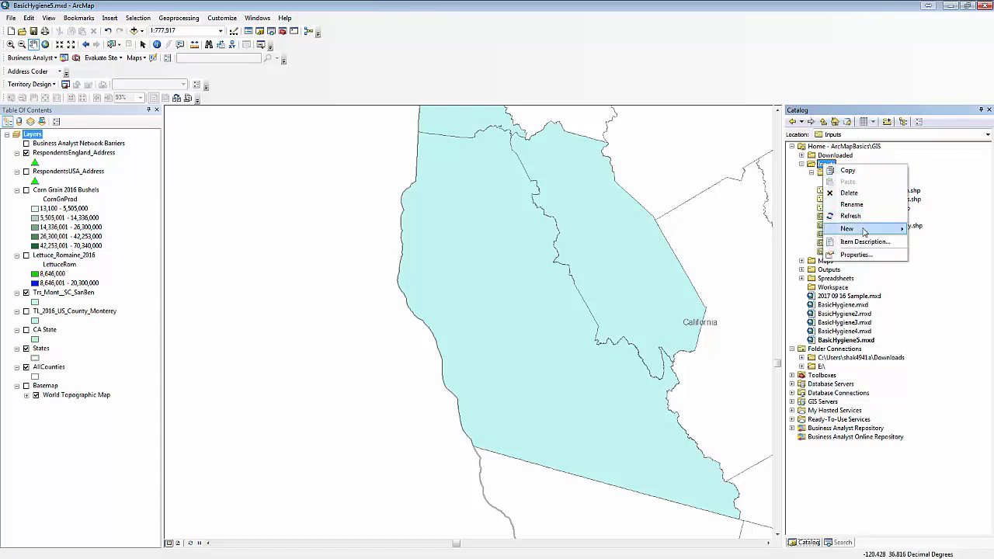
mouse_move(862, 229)
left_click(774, 231)
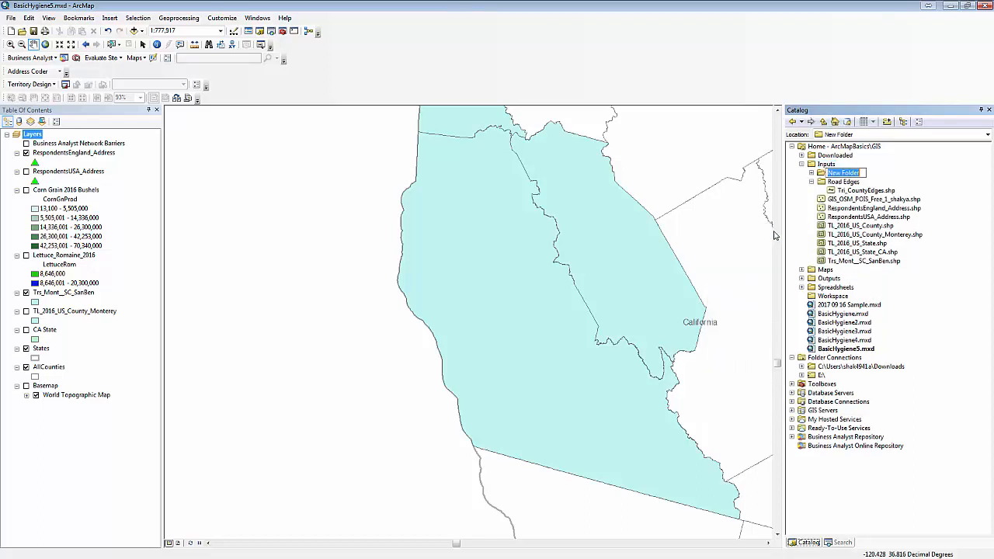
type("Network")
type("_Edges")
key("Return")
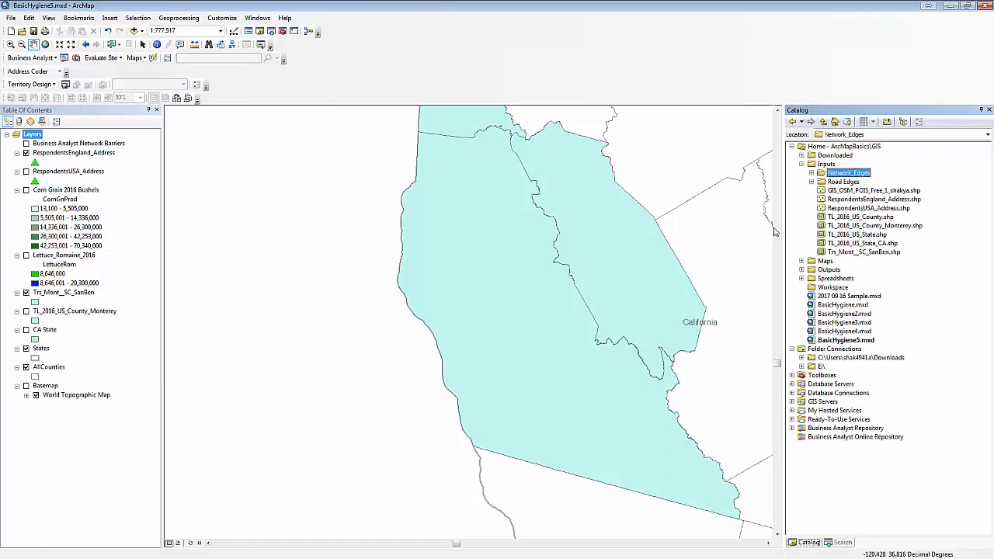
Copy Tri_CountyEdges.shp from the Road Edges folder into the Network_Edges folder and expand the destination
left_click(813, 181)
left_click(855, 191)
right_click(856, 192)
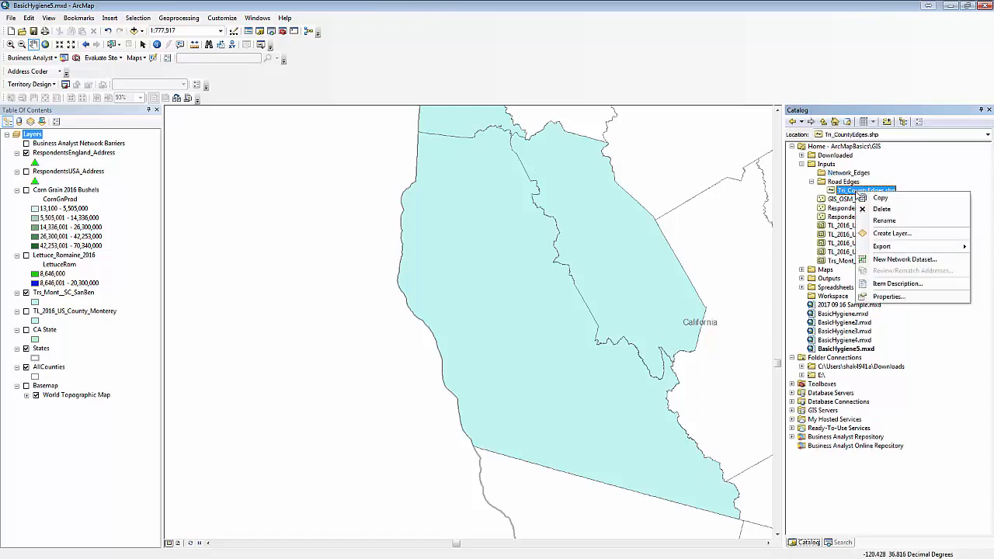
left_click(876, 200)
right_click(844, 173)
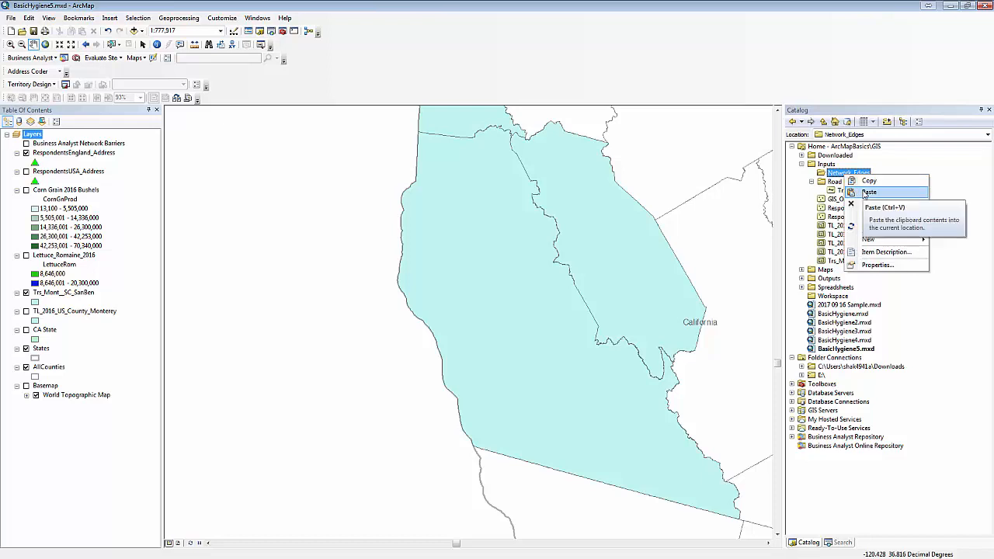
left_click(864, 193)
left_click(812, 172)
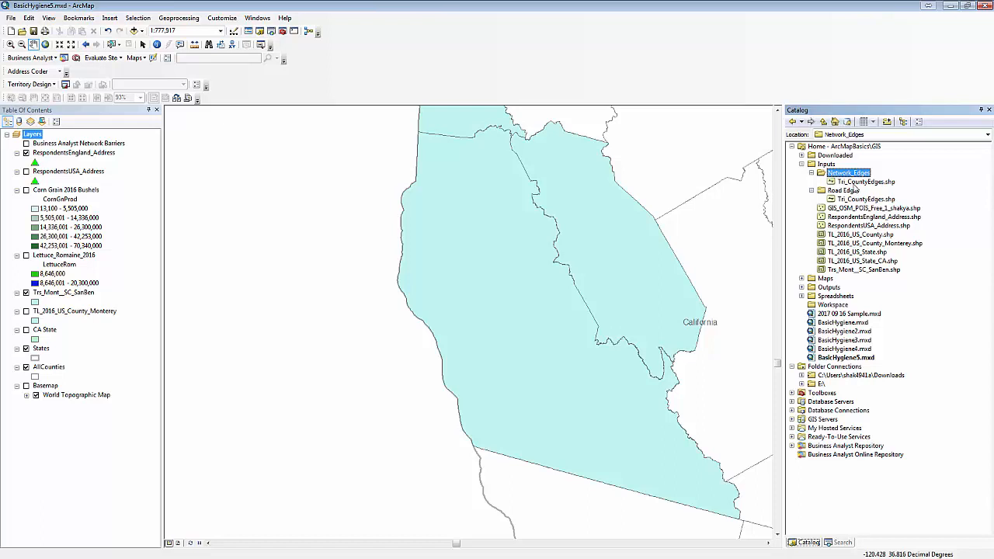
Start a new network dataset from Tri_CountyEdges.shp in Network_Edges, keeping the name Tri_CountyEdges_ND and choosing not to model turns
left_click(859, 200)
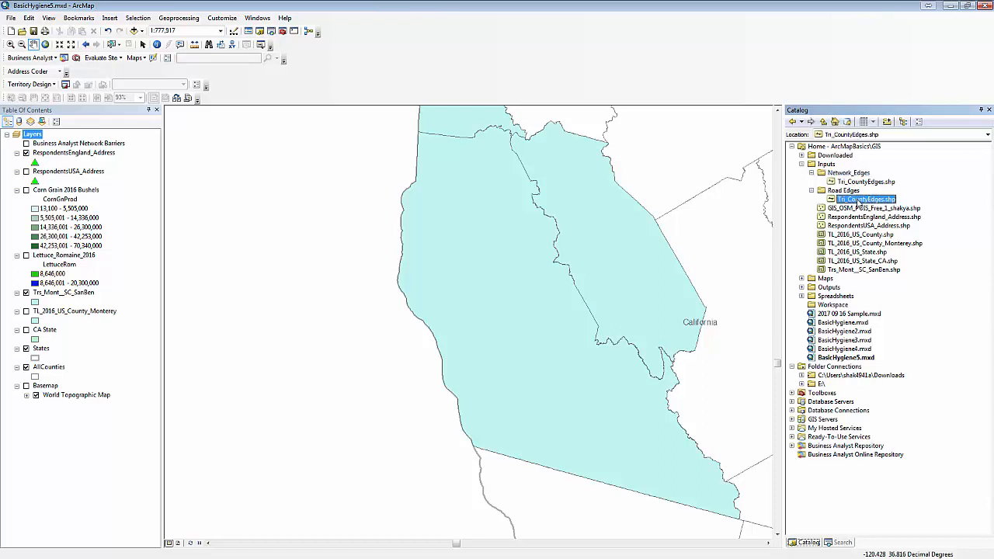
left_click(857, 174)
left_click(858, 183)
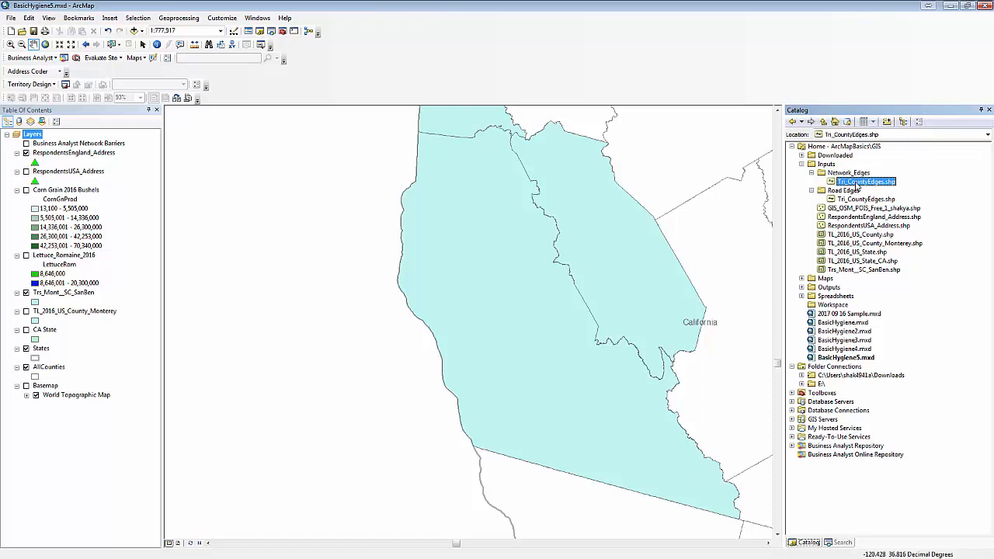
right_click(858, 187)
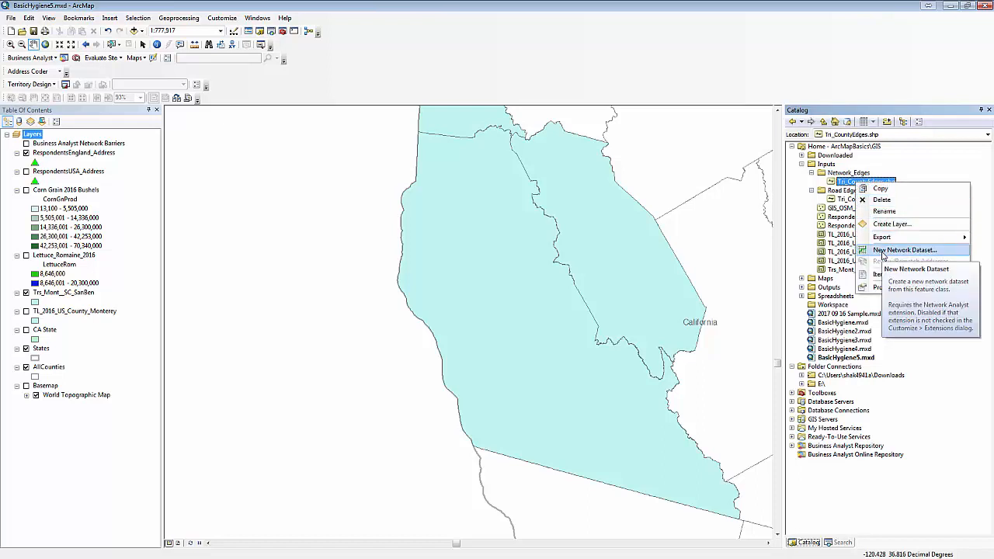
left_click(884, 252)
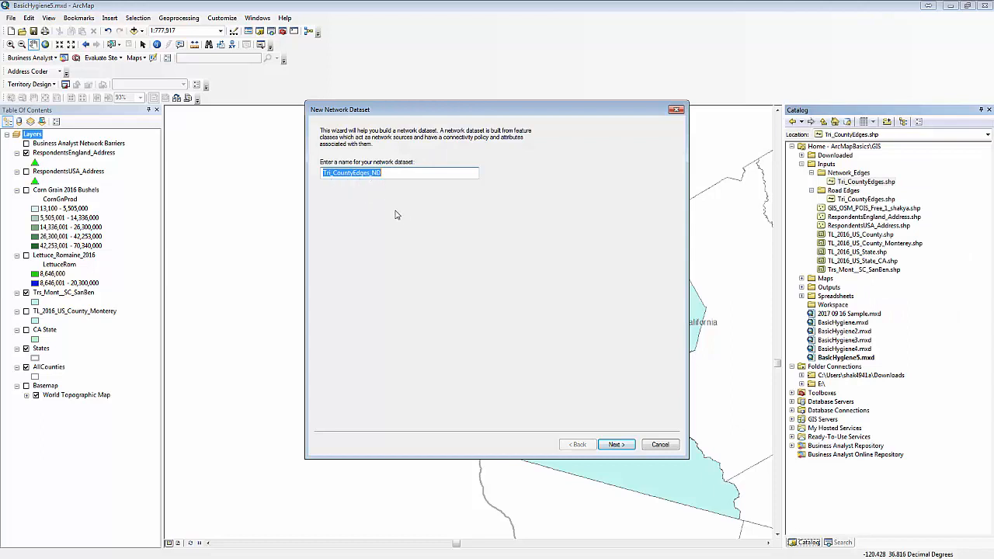
left_click(616, 444)
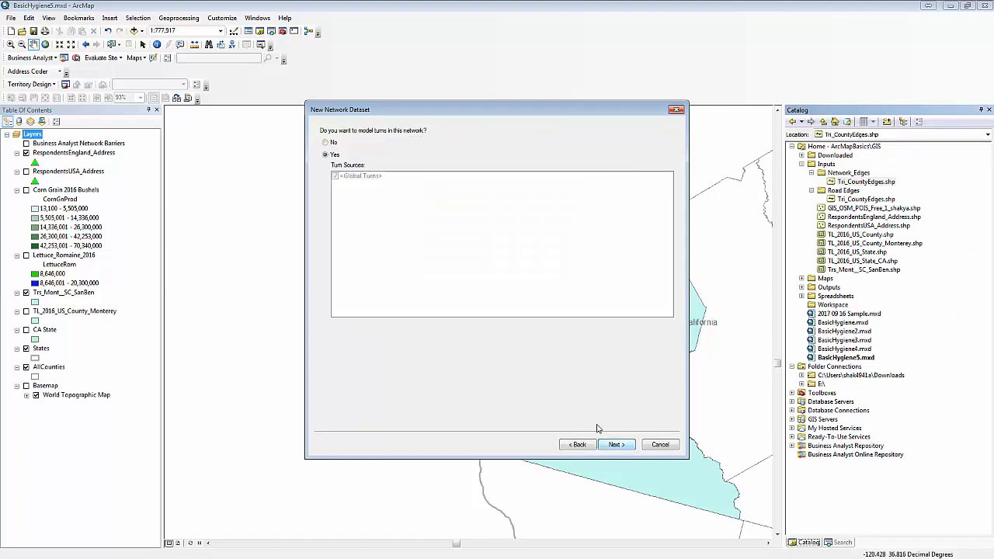
left_click(325, 142)
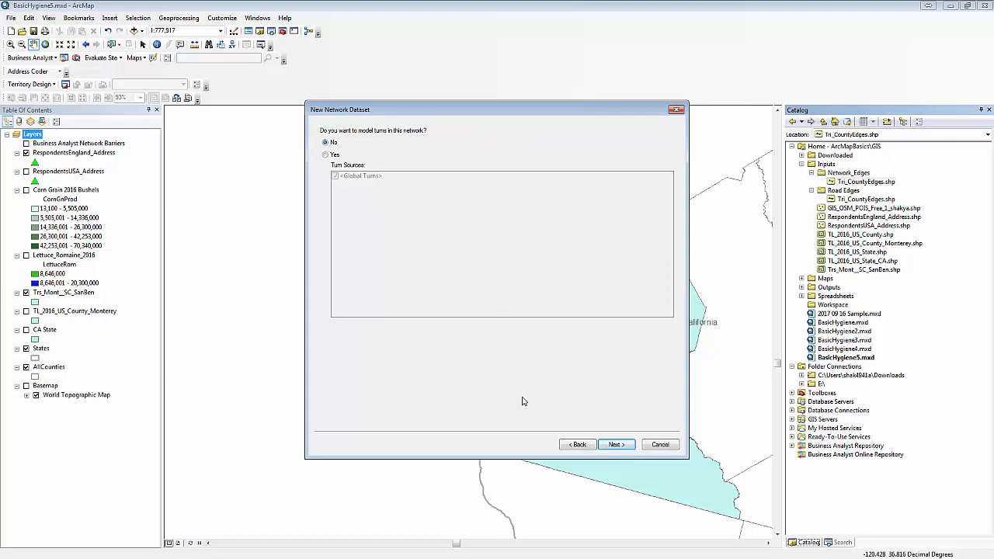
left_click(617, 444)
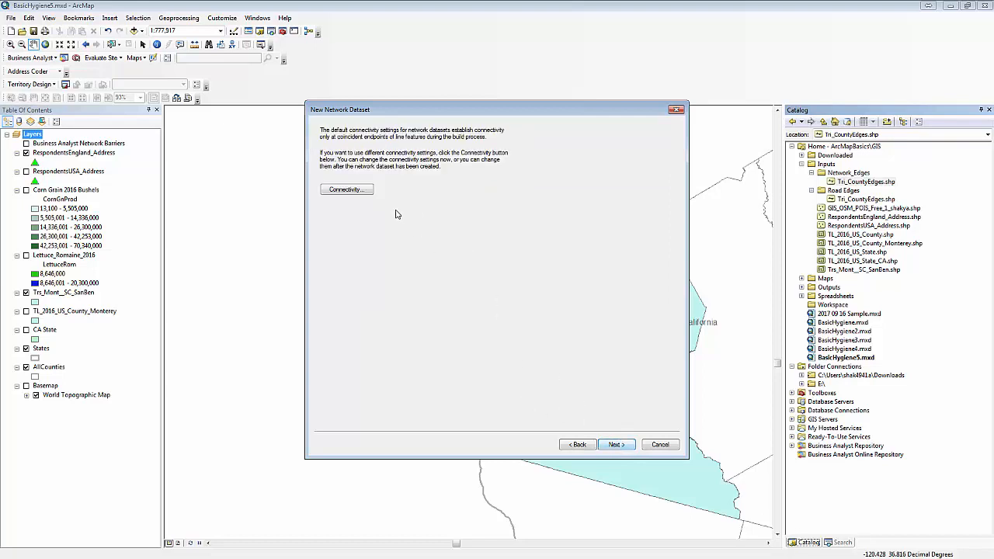
Set the Tri_CountyEdges connectivity policy to Any Vertex and accept None for modelling elevation
left_click(354, 190)
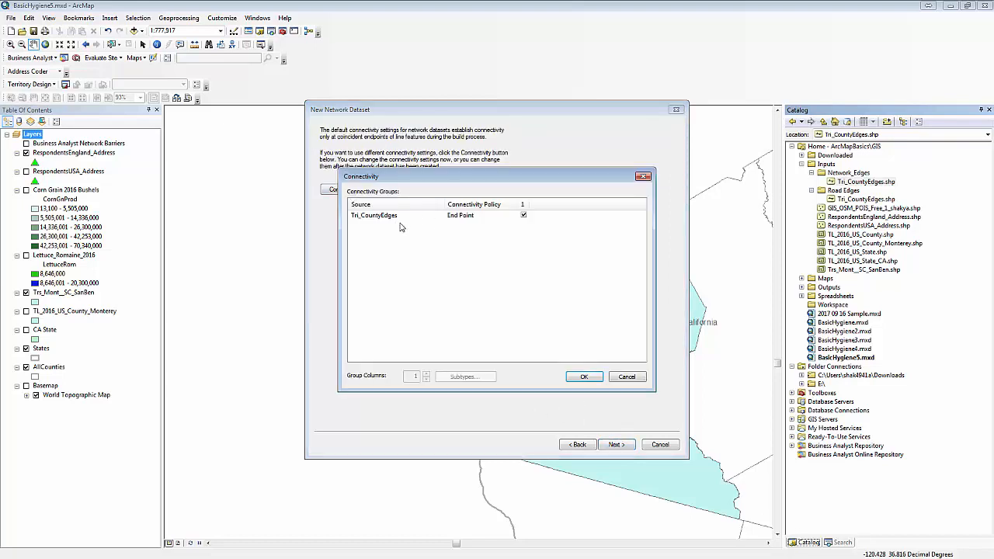
left_click(471, 220)
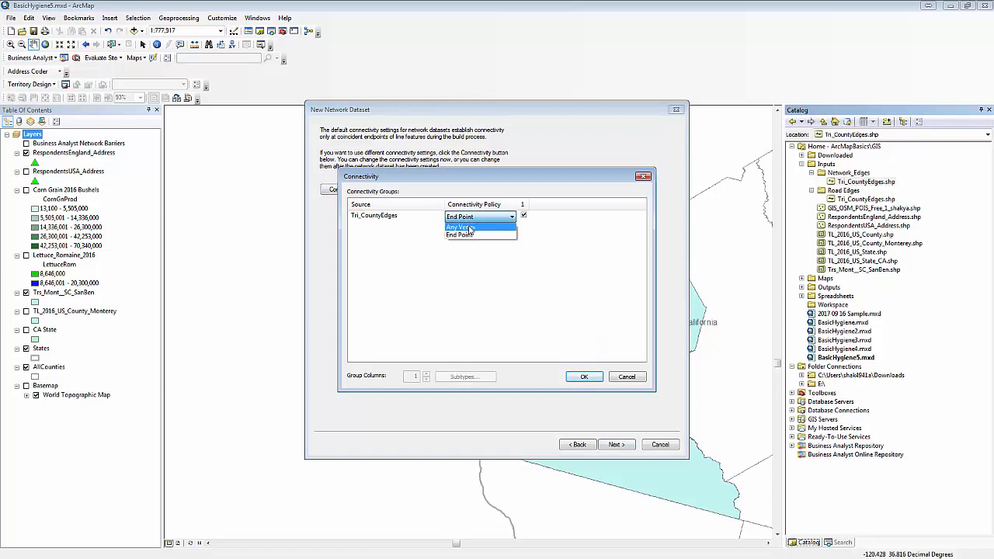
left_click(469, 228)
left_click(584, 378)
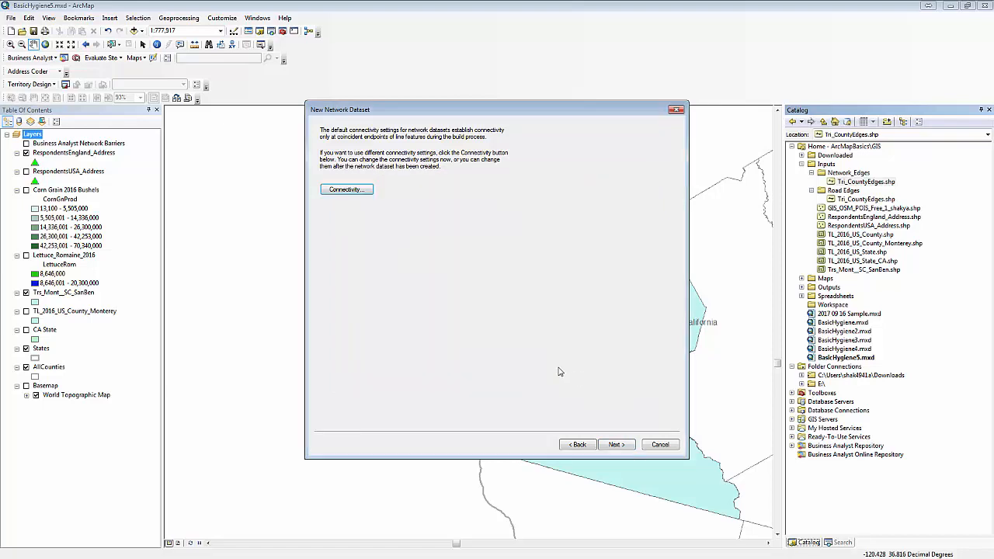
left_click(616, 445)
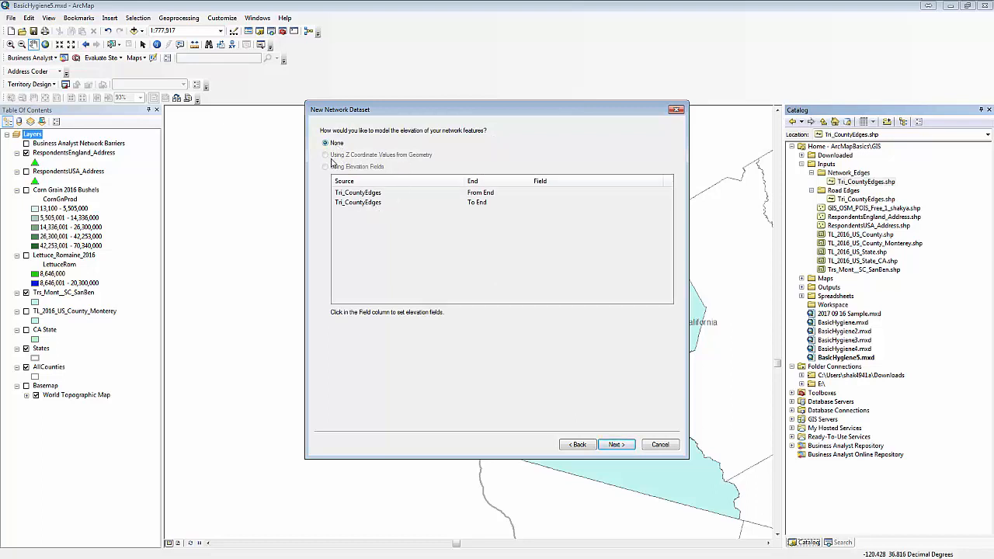
left_click(616, 445)
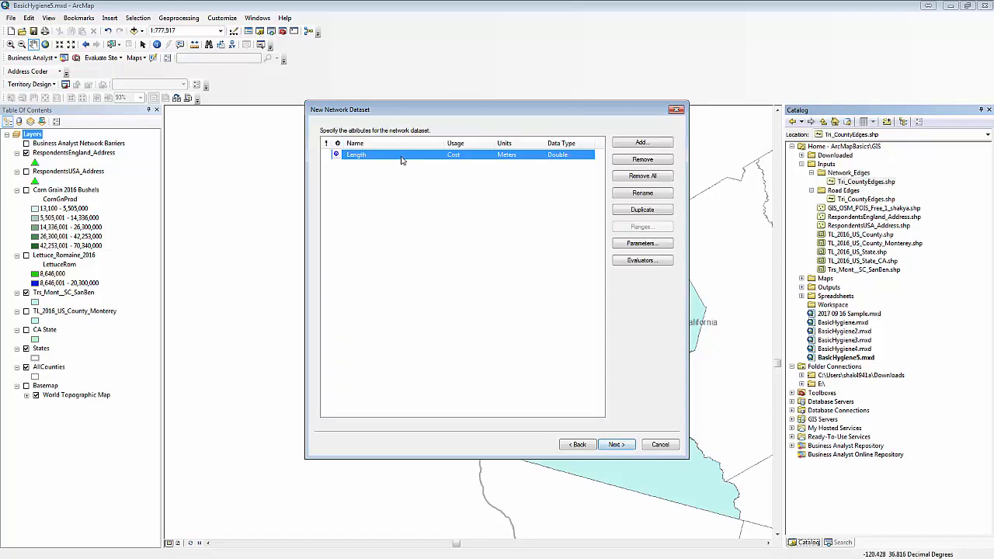
Replace the default Length attribute with a Cost attribute named MMiles, with units Miles and data type Double
left_click(641, 176)
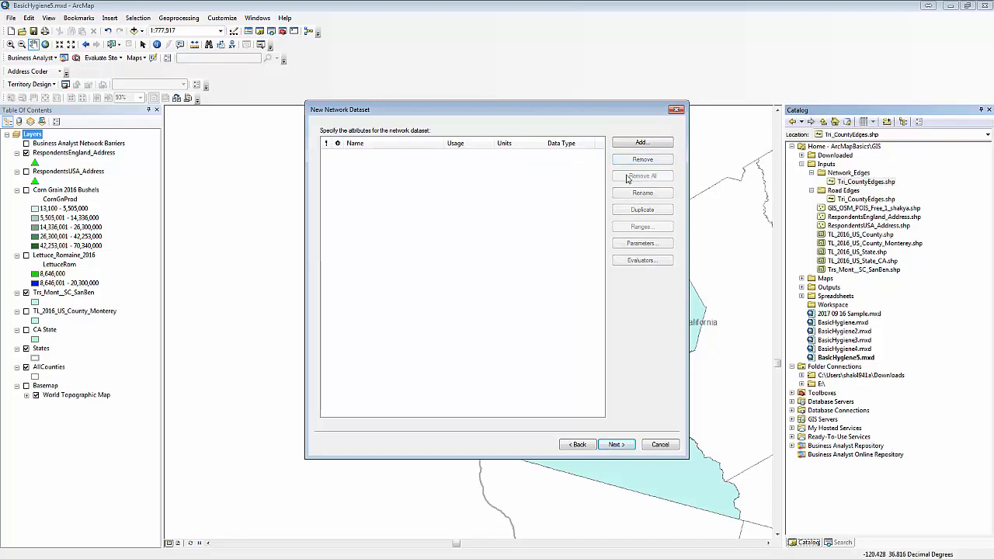
left_click(637, 143)
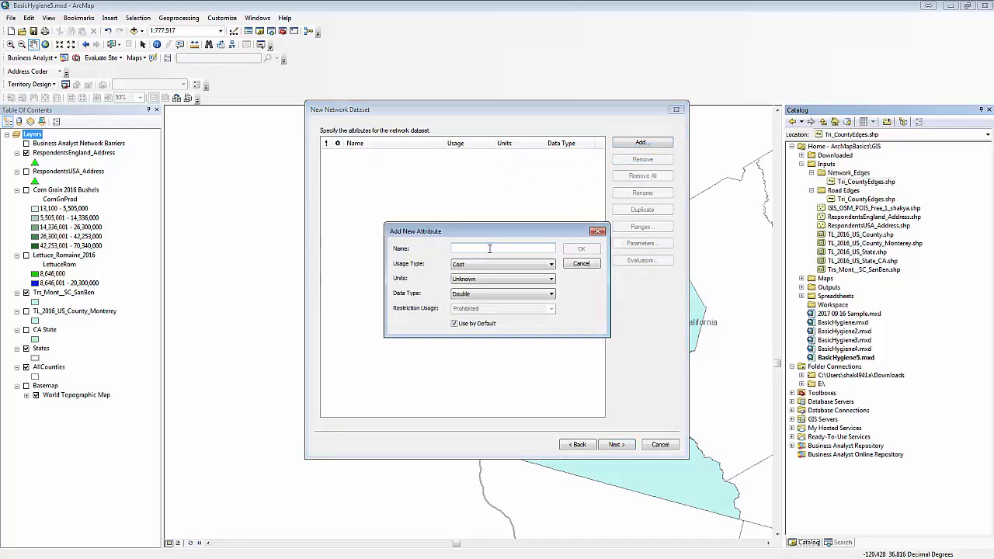
type("MMiles")
left_click(478, 280)
left_click(473, 302)
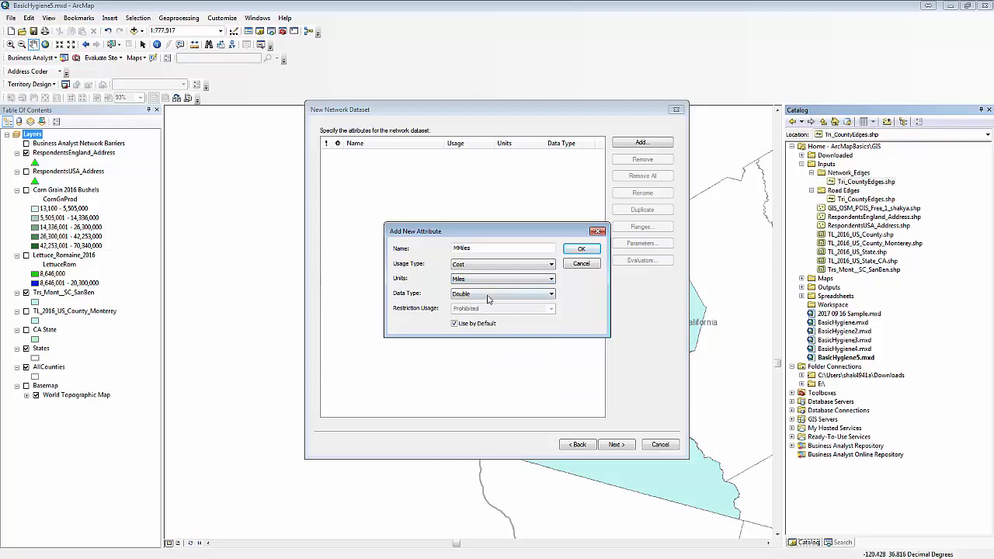
left_click(573, 253)
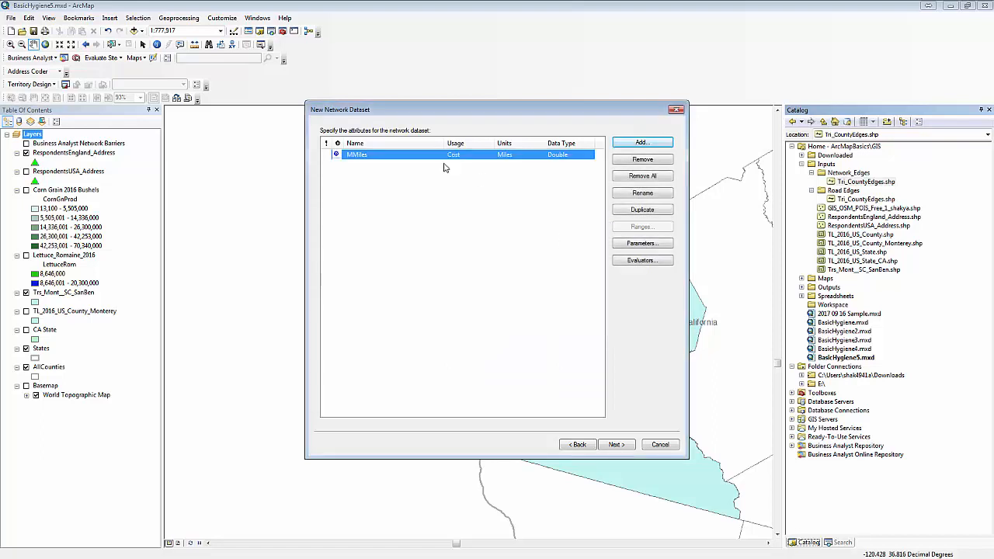
Add a Cost attribute named Mminutes to the network dataset, with units Minutes and data type Double
left_click(642, 145)
type("Mminutes")
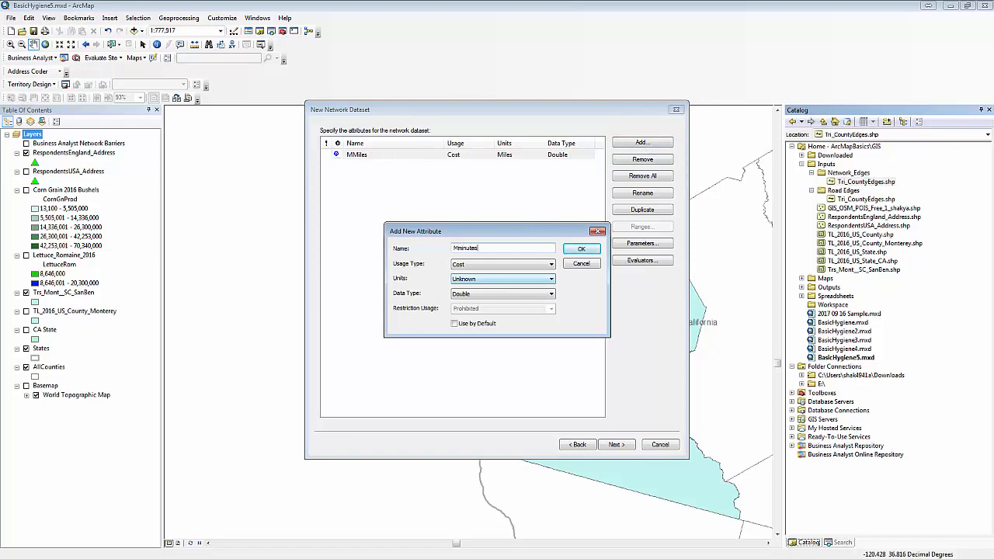
left_click(480, 279)
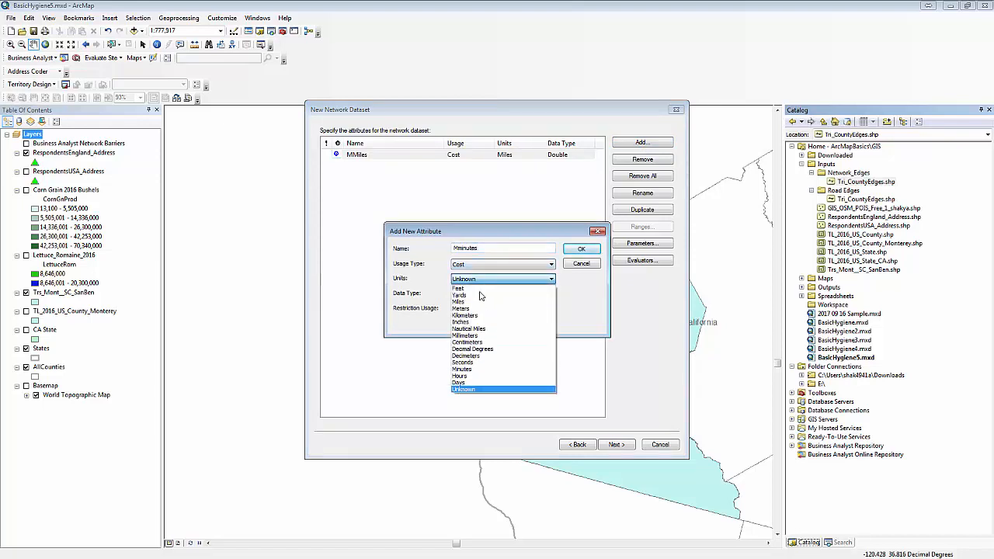
left_click(479, 369)
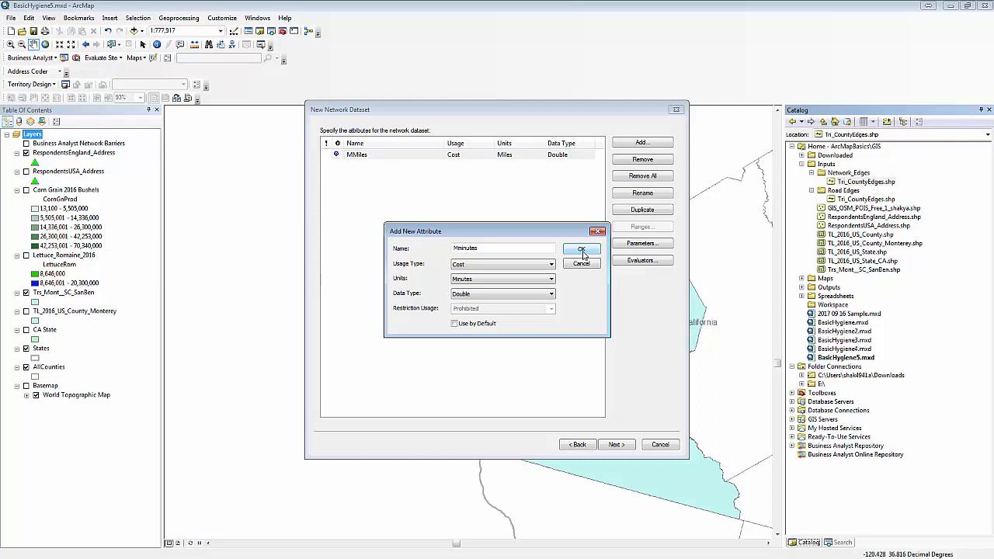
left_click(582, 250)
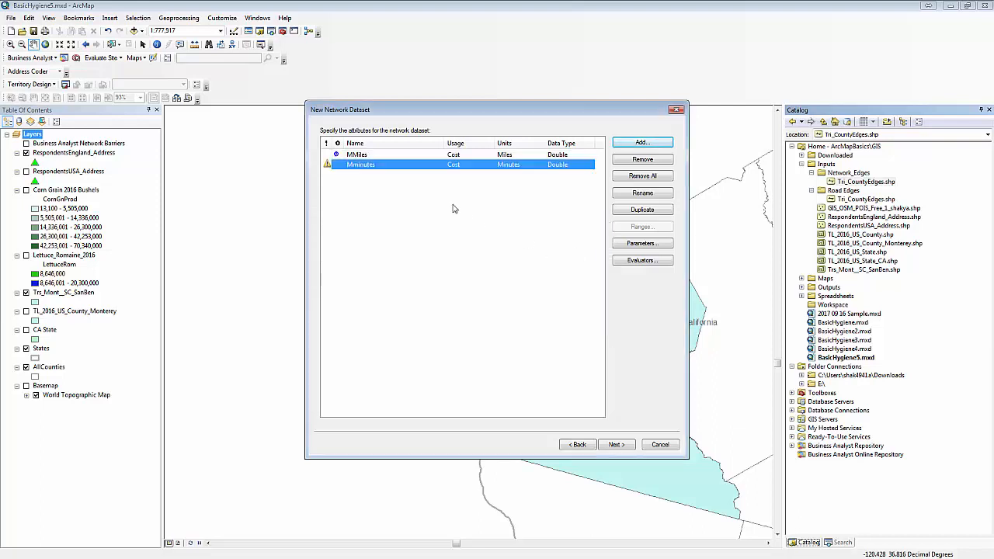
Review the source value fields assigned to the MMiles attribute in both edge directions
double_click(402, 158)
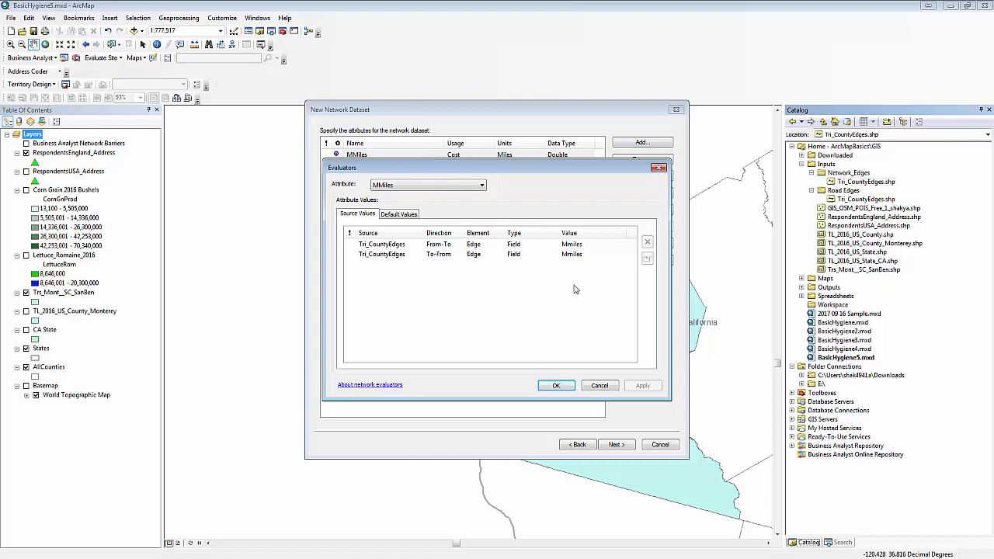
left_click(579, 245)
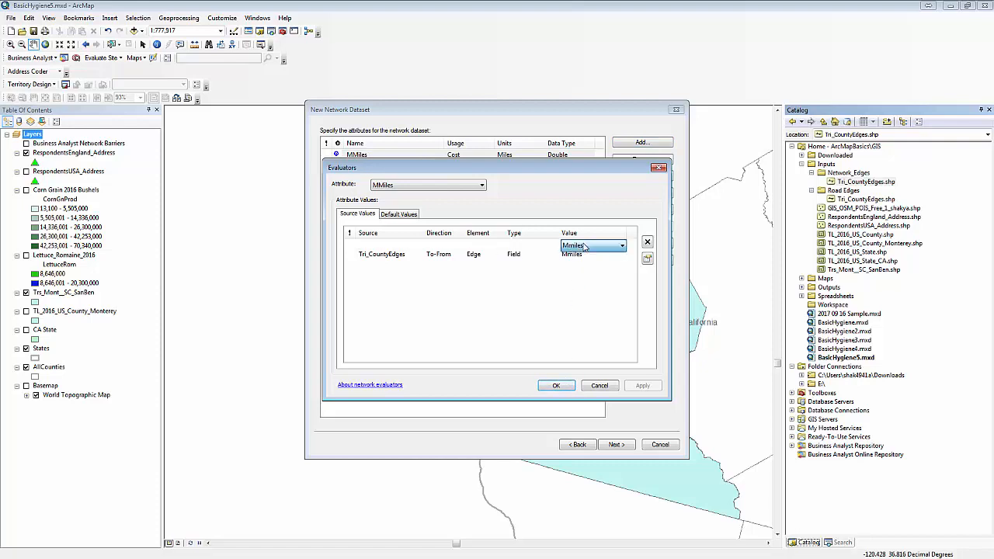
left_click(582, 245)
left_click(571, 257)
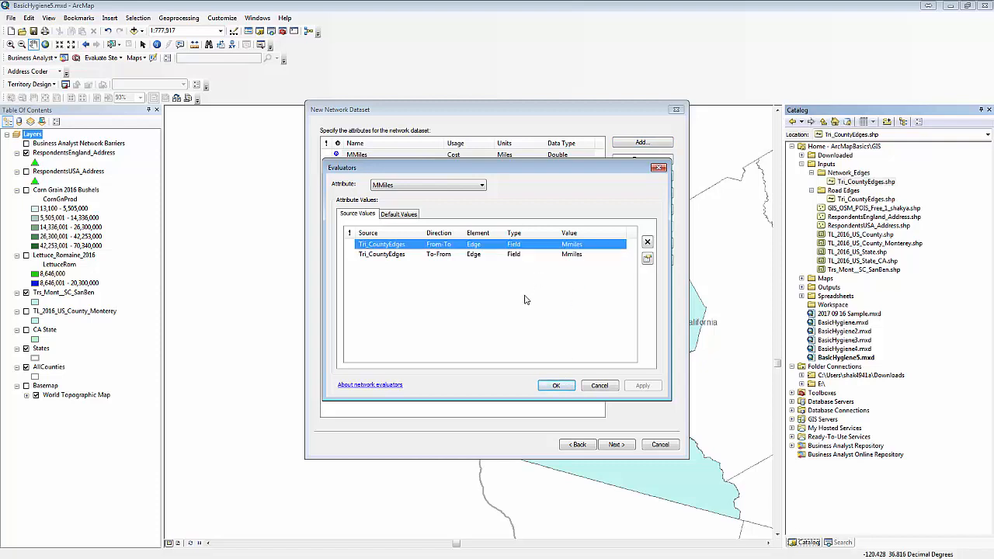
left_click(556, 385)
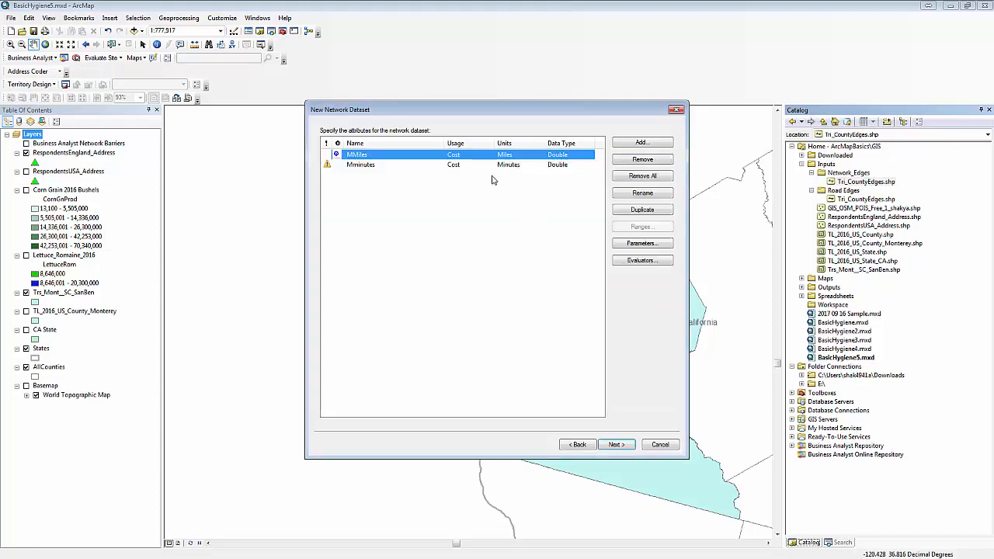
Set the evaluator type of the Mminutes attribute to Field for both the From-To and To-From directions of Tri_CountyEdges
double_click(399, 166)
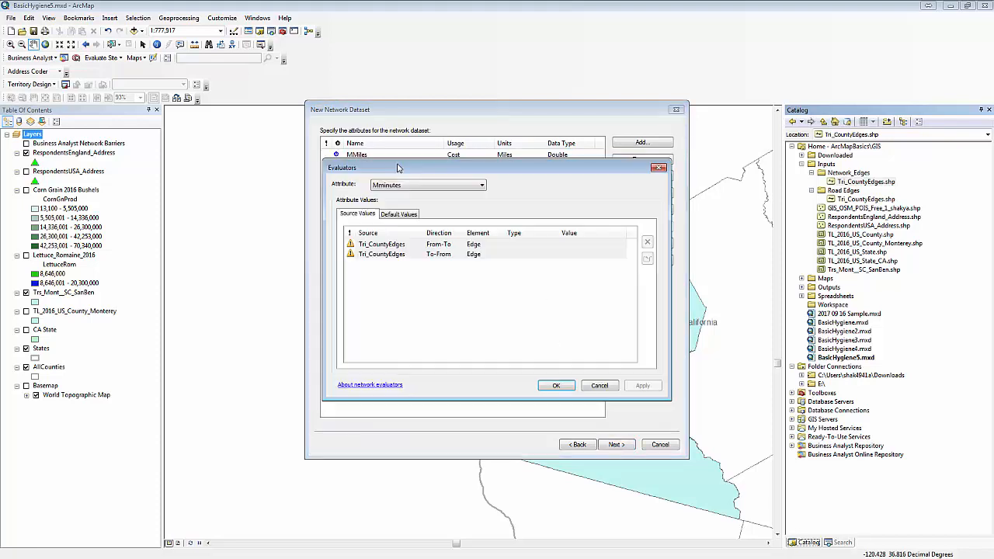
left_click(535, 245)
left_click(534, 246)
left_click(531, 257)
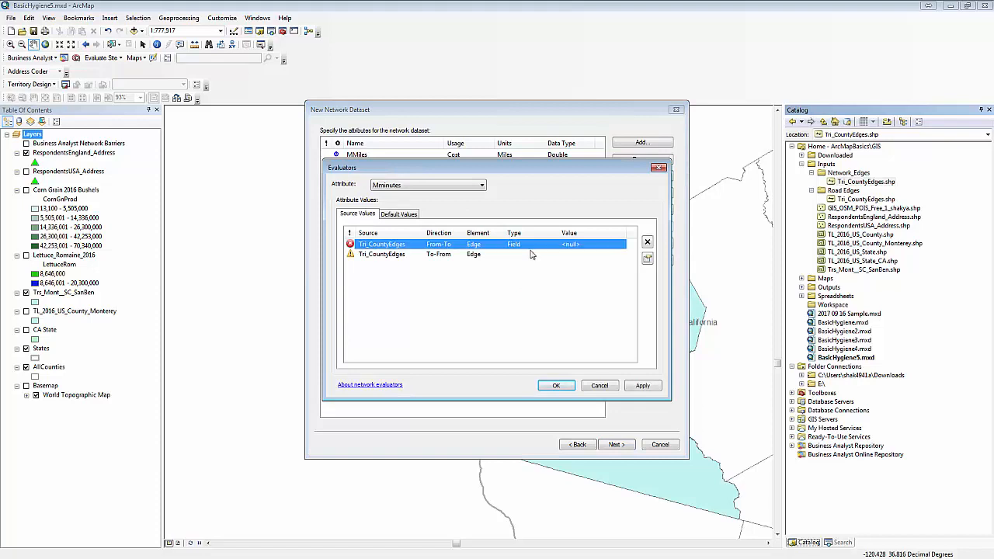
left_click(532, 254)
left_click(532, 254)
left_click(525, 267)
Assign the T35time field as the Mminutes value for both Tri_CountyEdges directions and accept the evaluators
left_click(584, 247)
left_click(584, 247)
left_click(584, 263)
left_click(583, 256)
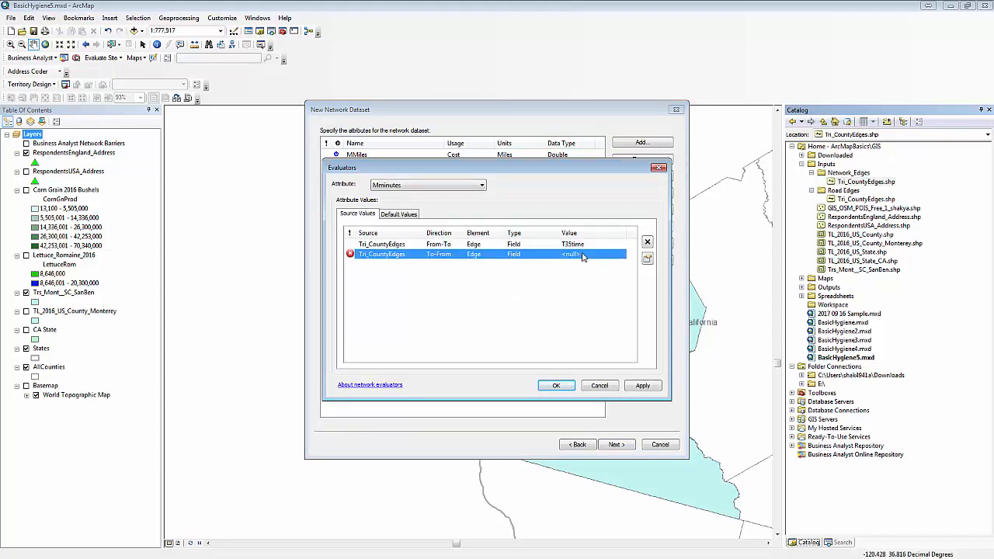
left_click(582, 256)
left_click(578, 273)
left_click(556, 387)
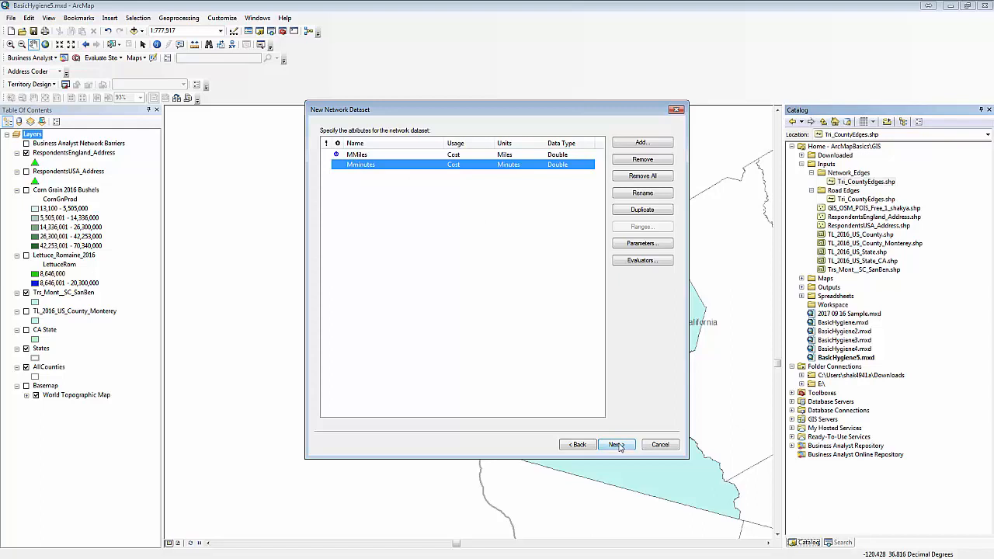
Configure the travel settings with MMiles as impedance, Mminutes as time attribute and MMiles as distance attribute, leaving the travel mode blank
left_click(617, 446)
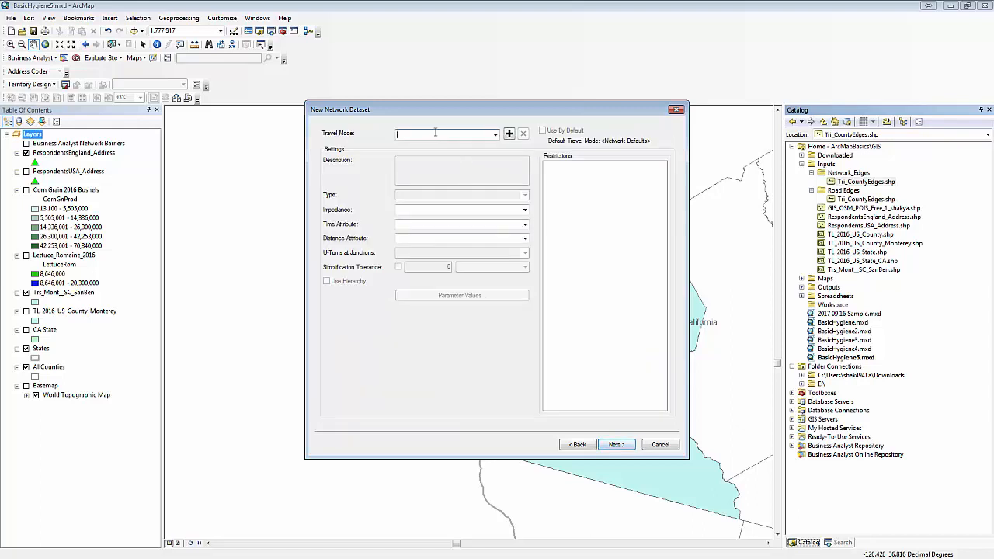
left_click(494, 135)
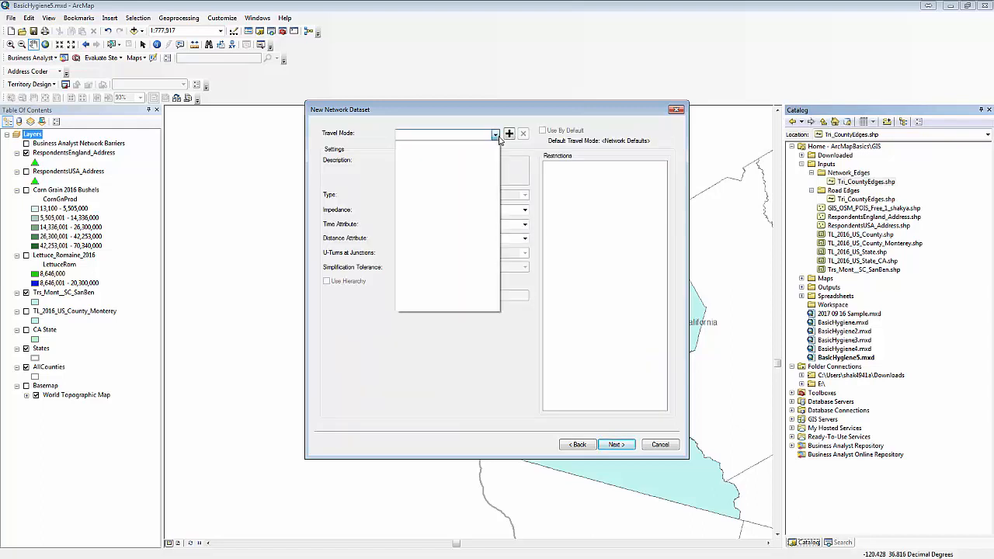
left_click(463, 124)
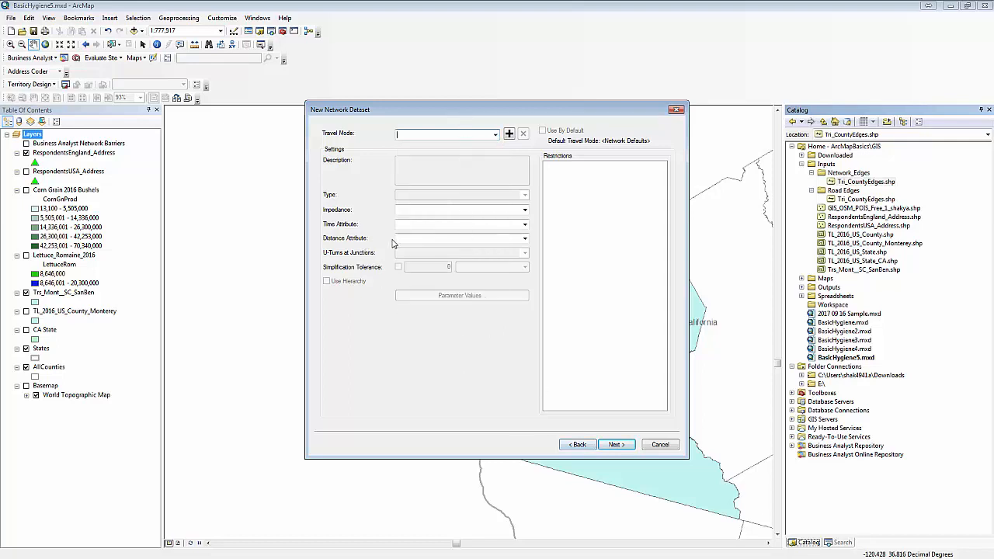
left_click(523, 211)
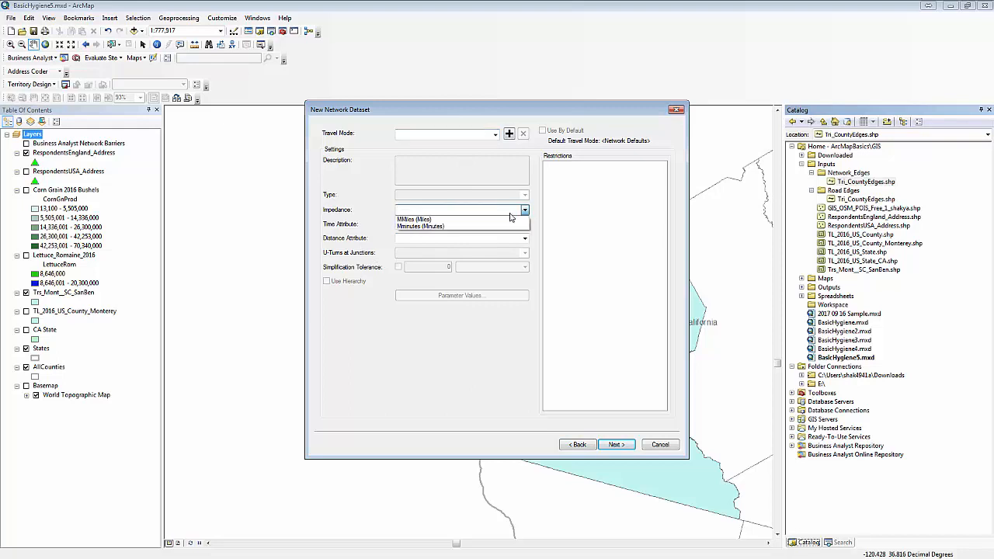
left_click(458, 221)
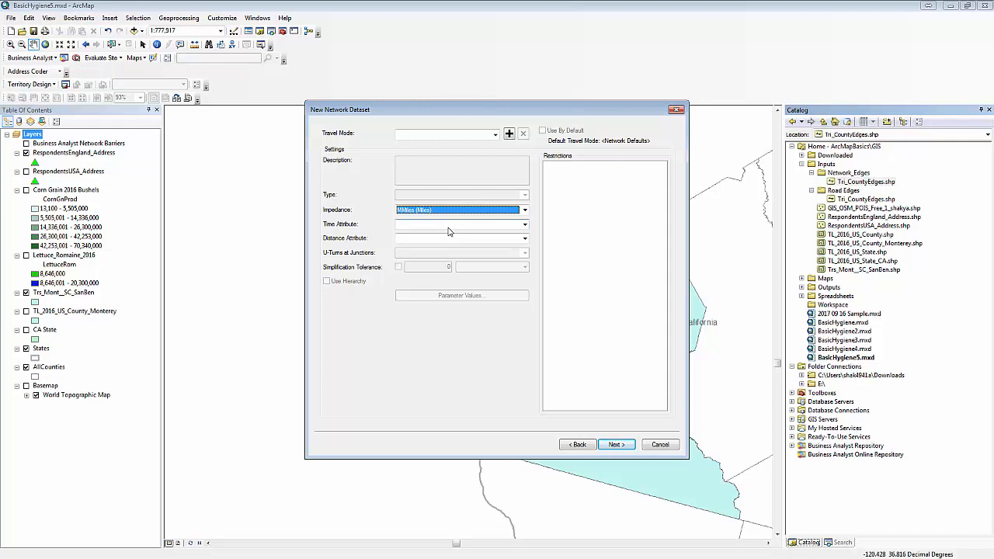
left_click(449, 225)
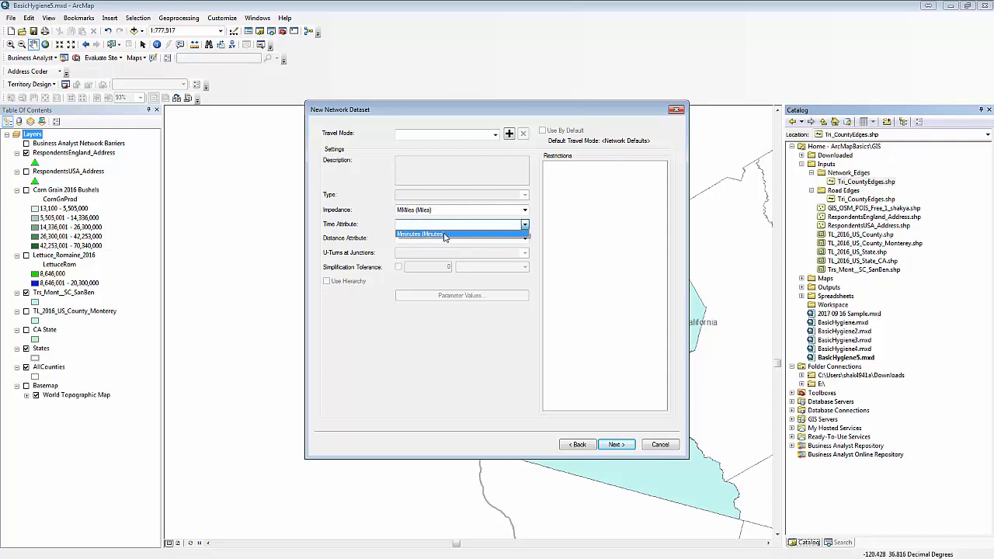
left_click(445, 234)
left_click(444, 237)
left_click(435, 248)
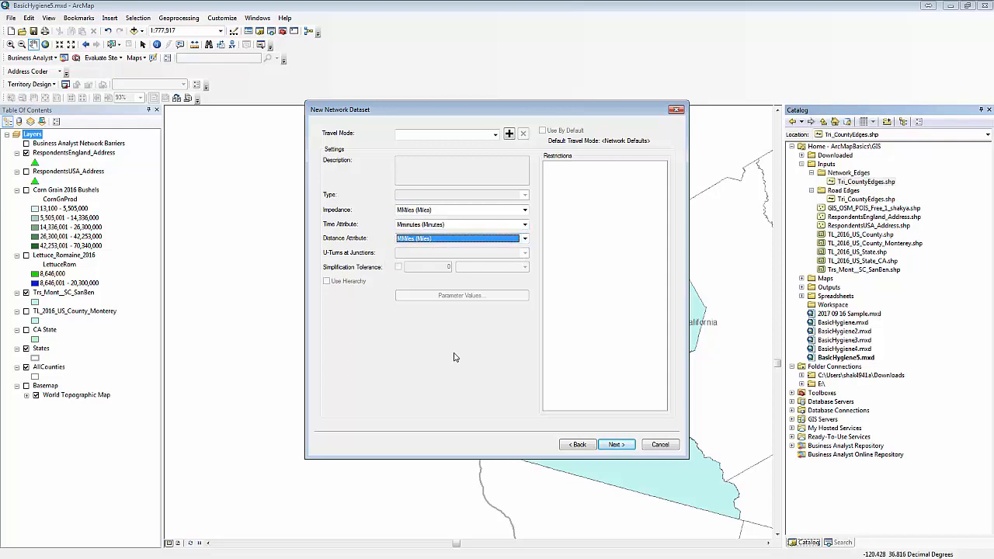
left_click(616, 446)
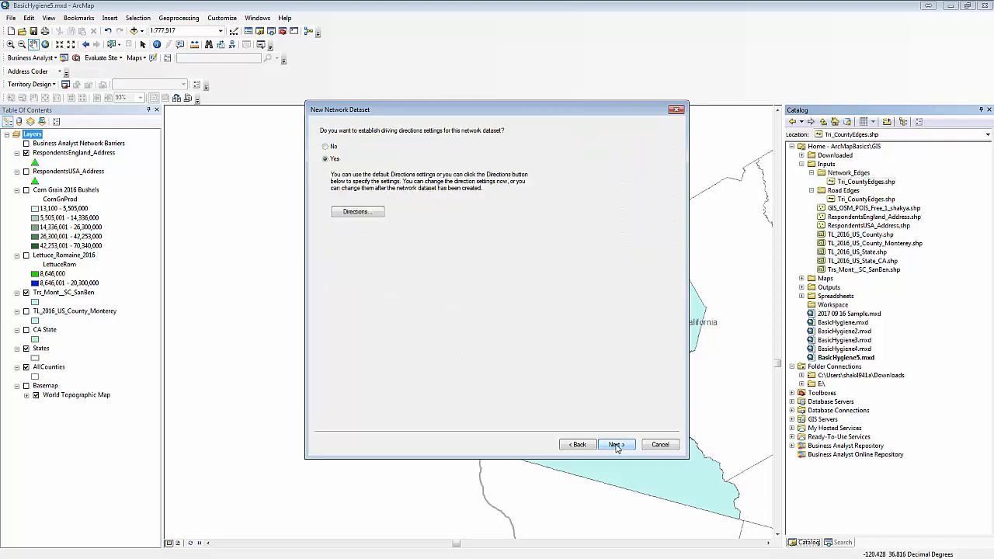
Decline driving directions settings and finish creating the network dataset
left_click(333, 147)
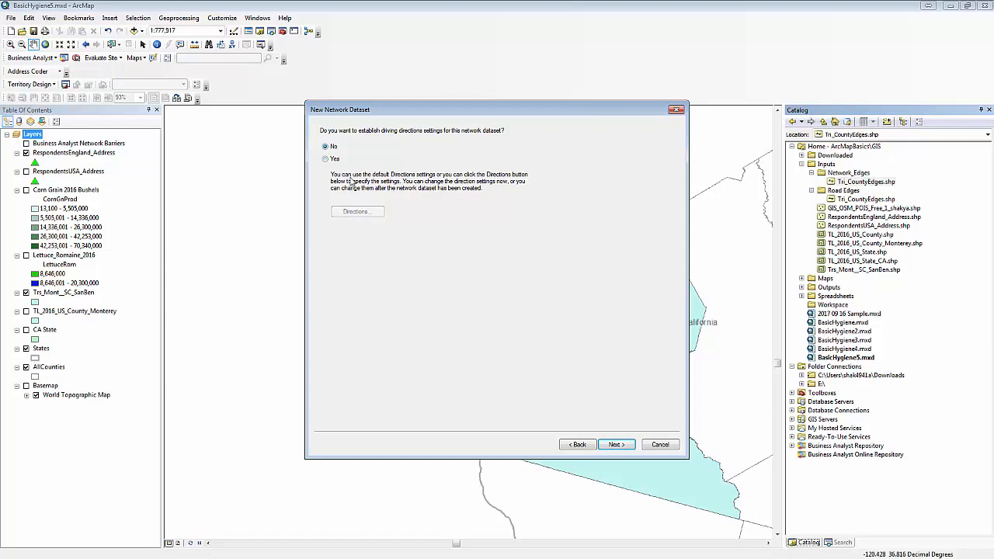
left_click(621, 447)
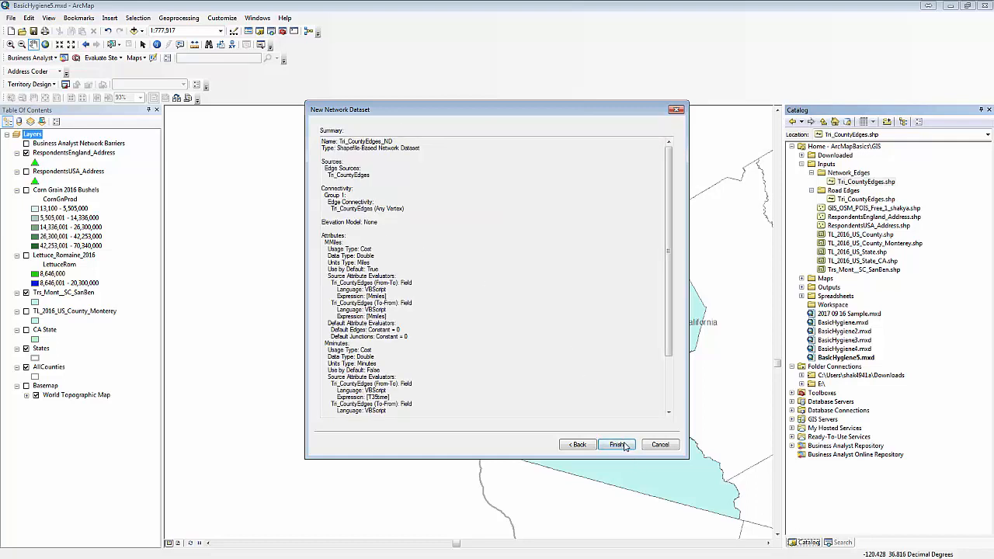
left_click(617, 444)
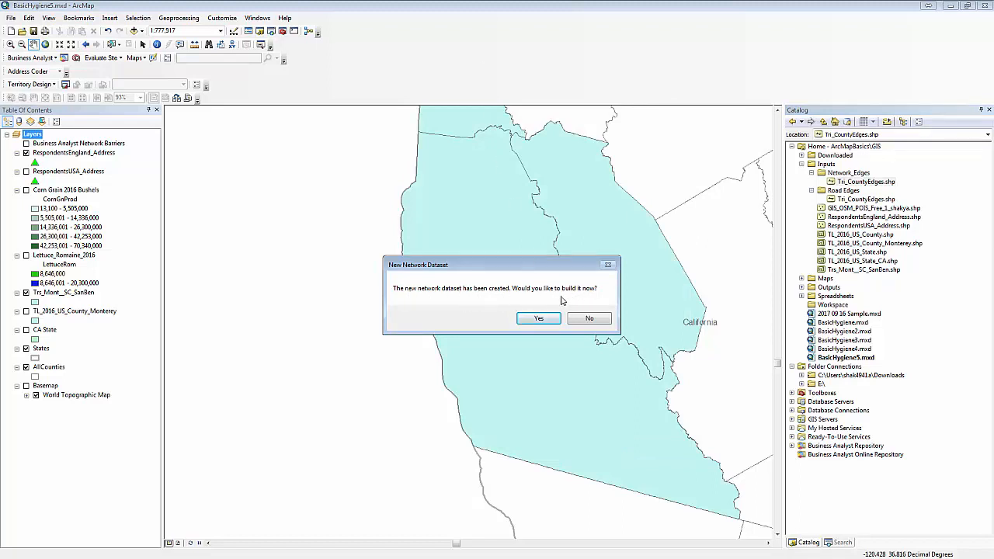
Build the new network dataset and add all its participating feature classes to the map
left_click(539, 318)
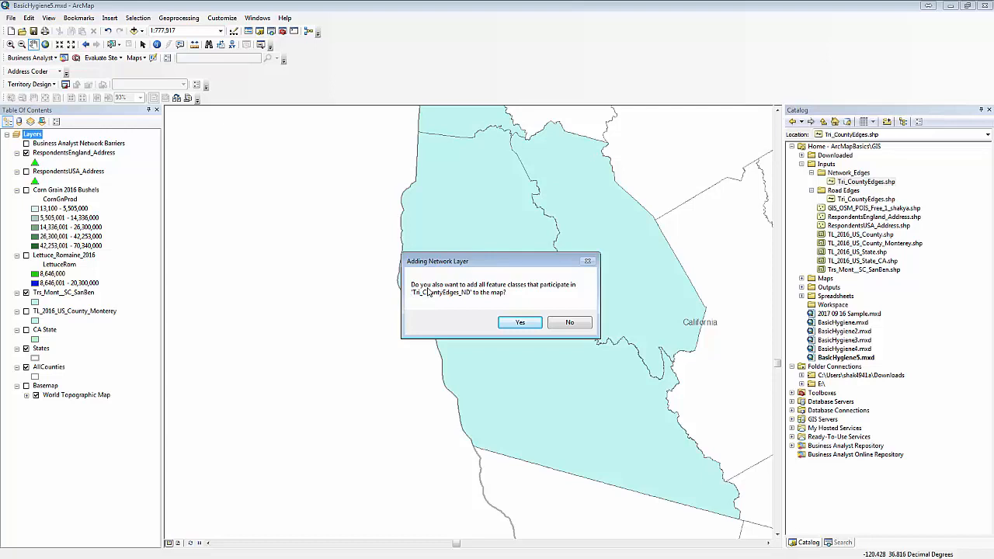
left_click(521, 323)
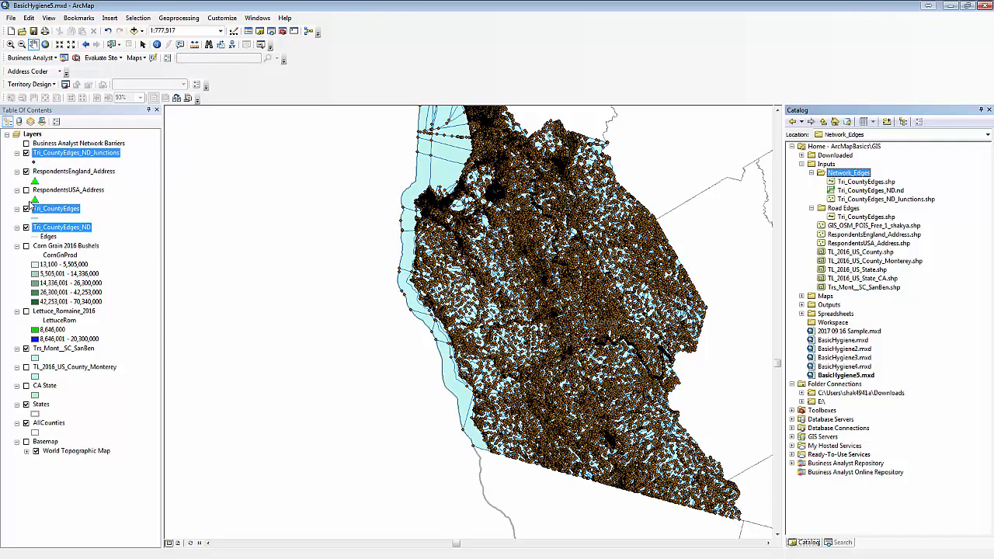
key("ctrl+shift+d")
mouse_move(27, 202)
left_mouse_down()
mouse_move(21, 210)
mouse_move(38, 221)
mouse_move(90, 220)
left_mouse_up()
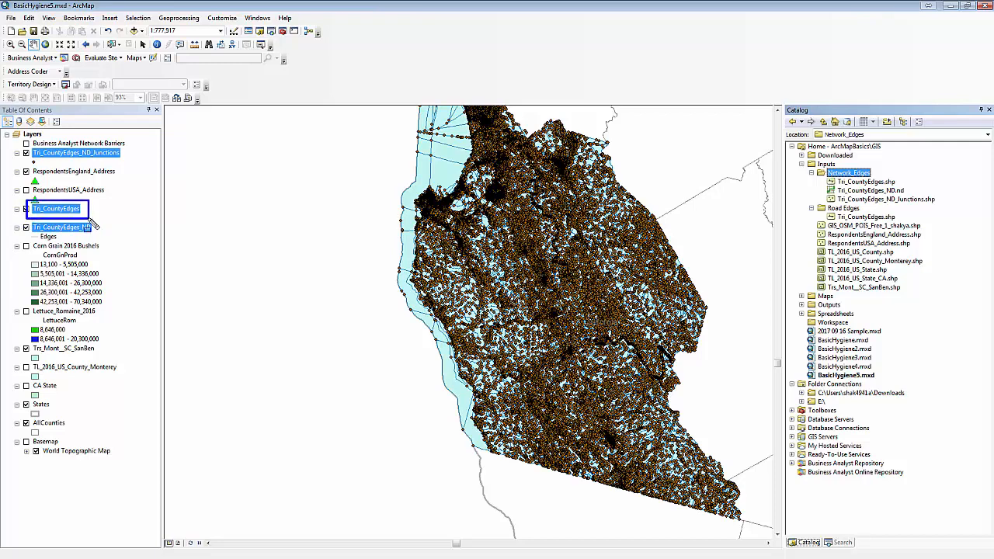
key("Escape")
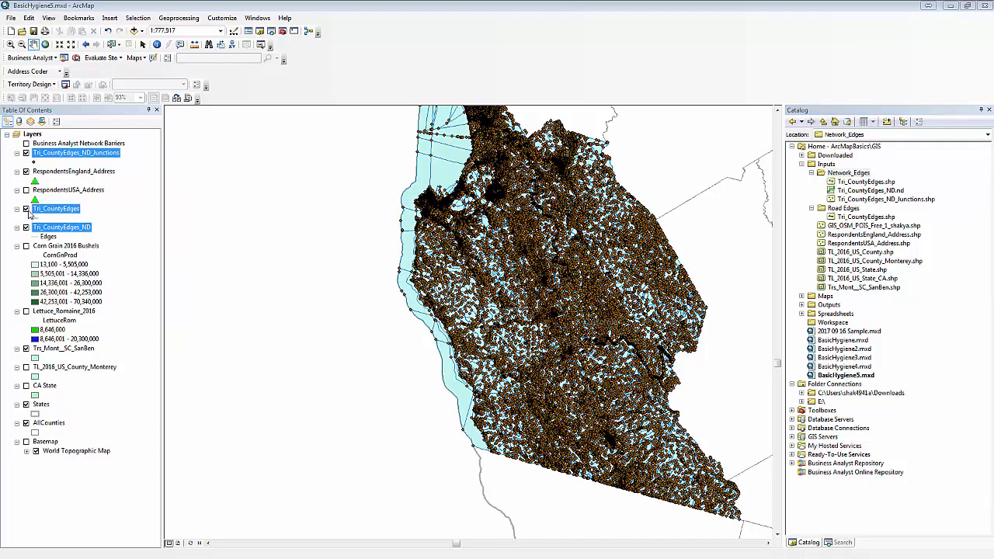
Turn off the display of the Tri_CountyEdges and Tri_CountyEdges_ND_Junctions layers
left_click(26, 210)
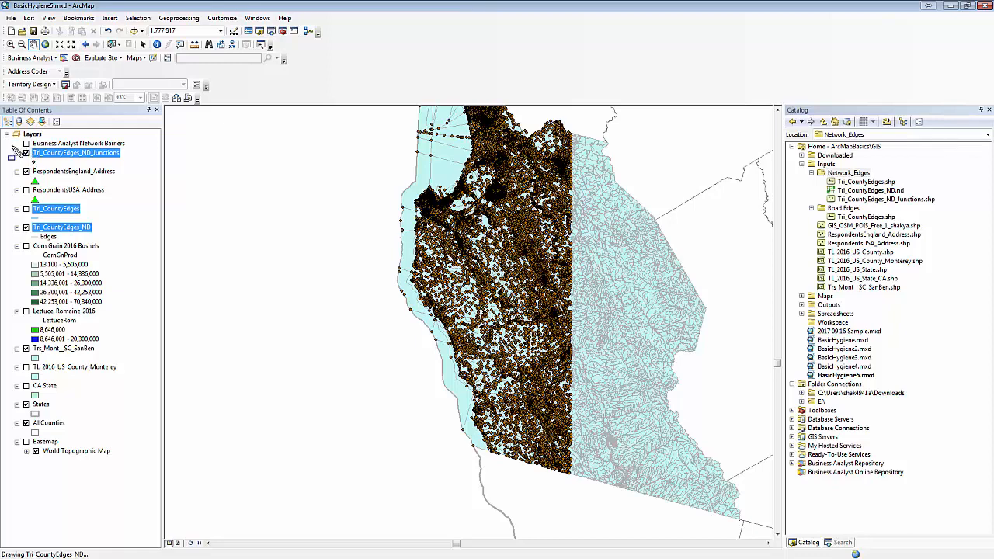
left_click_drag(11, 148, 135, 173)
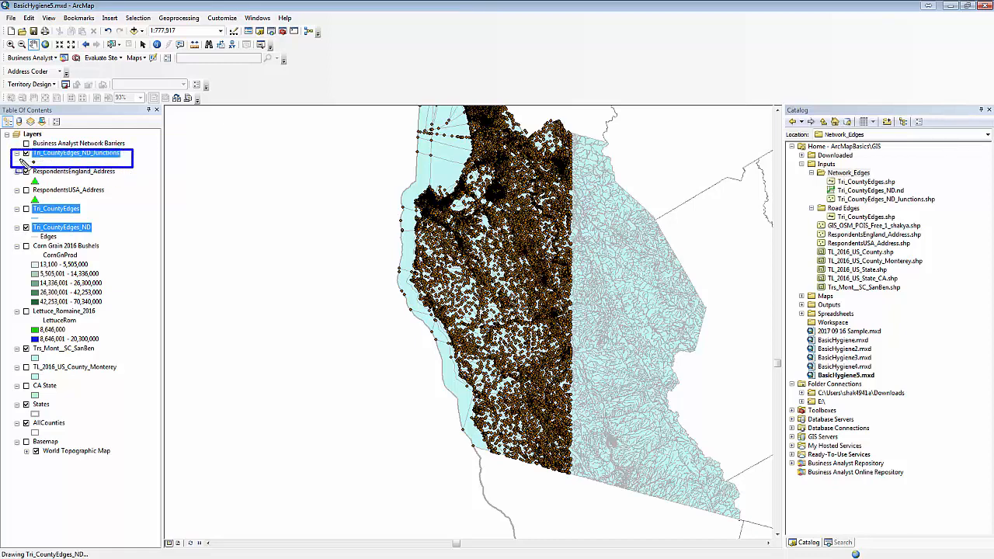
key("Escape")
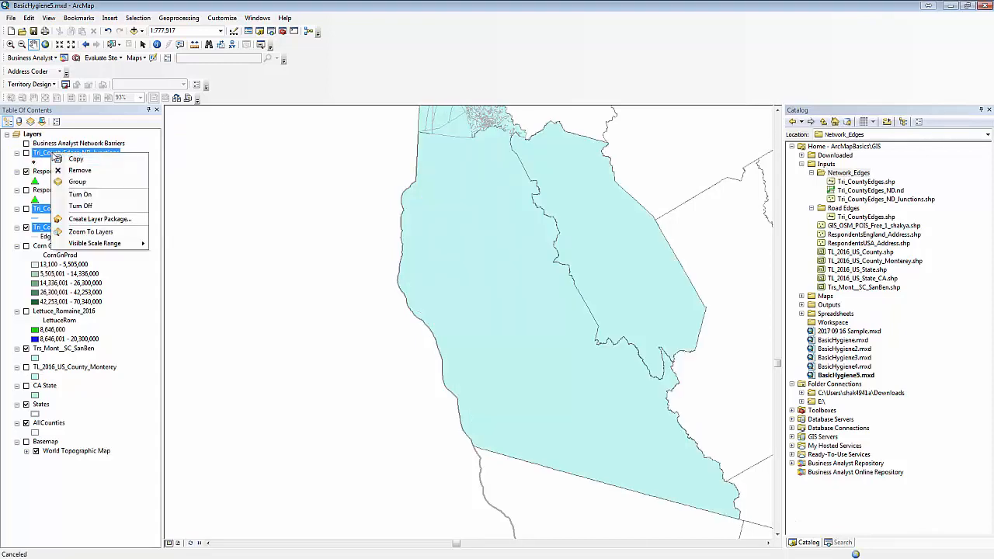
right_click(52, 154)
left_click(74, 170)
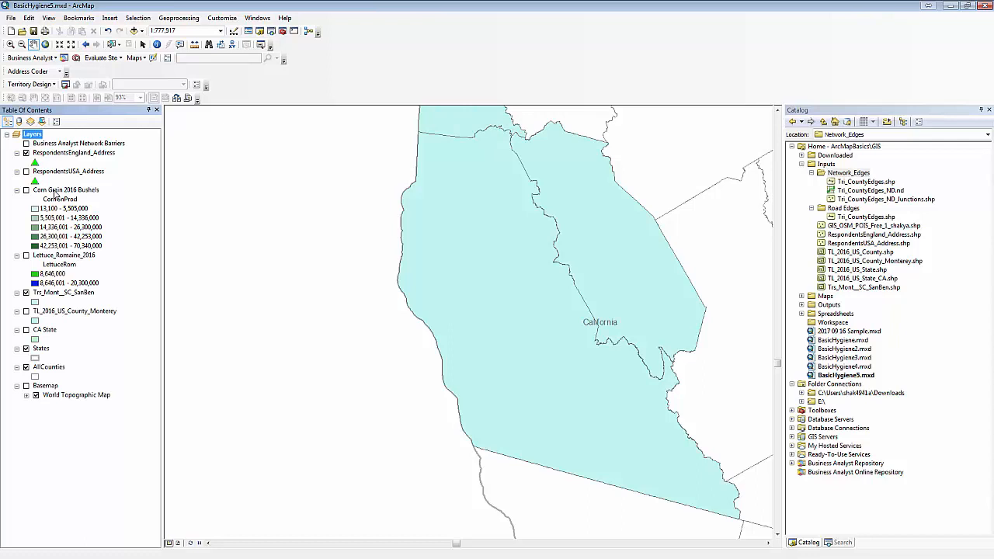
left_click(108, 31)
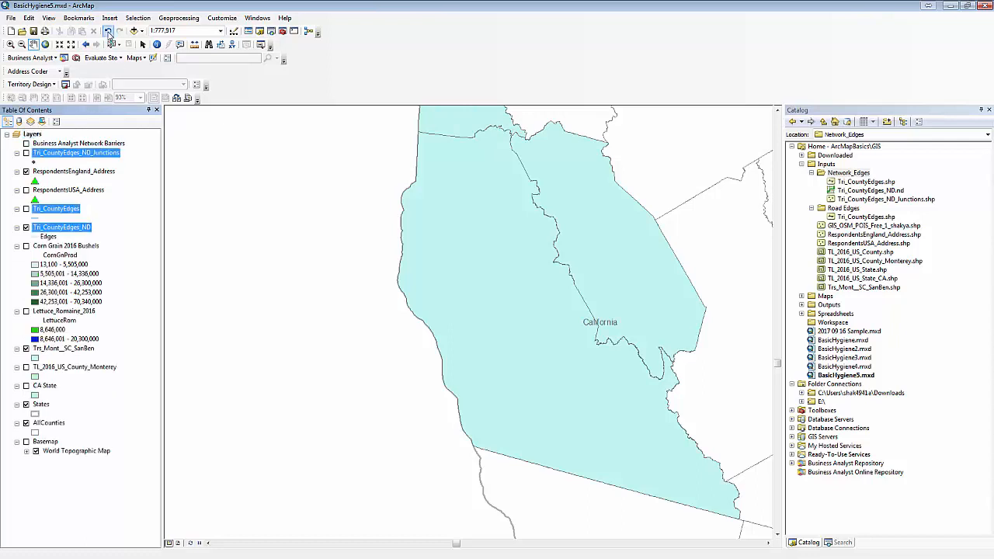
Remove the Tri_CountyEdges_ND_Junctions and Tri_CountyEdges layers from the map, keeping the Tri_CountyEdges_ND layer
left_click(75, 159)
right_click(76, 159)
left_click(97, 168)
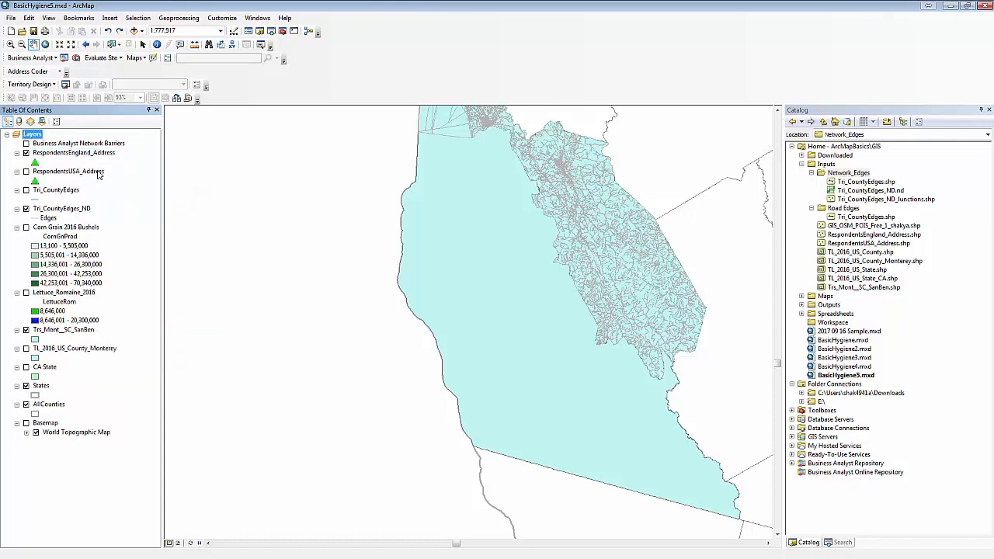
left_click(53, 192)
right_click(52, 191)
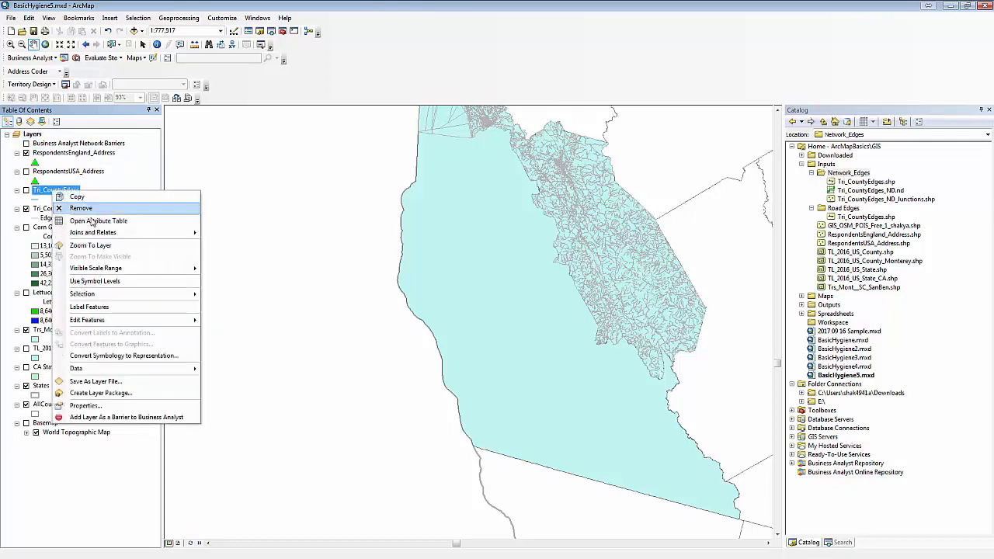
left_click(91, 210)
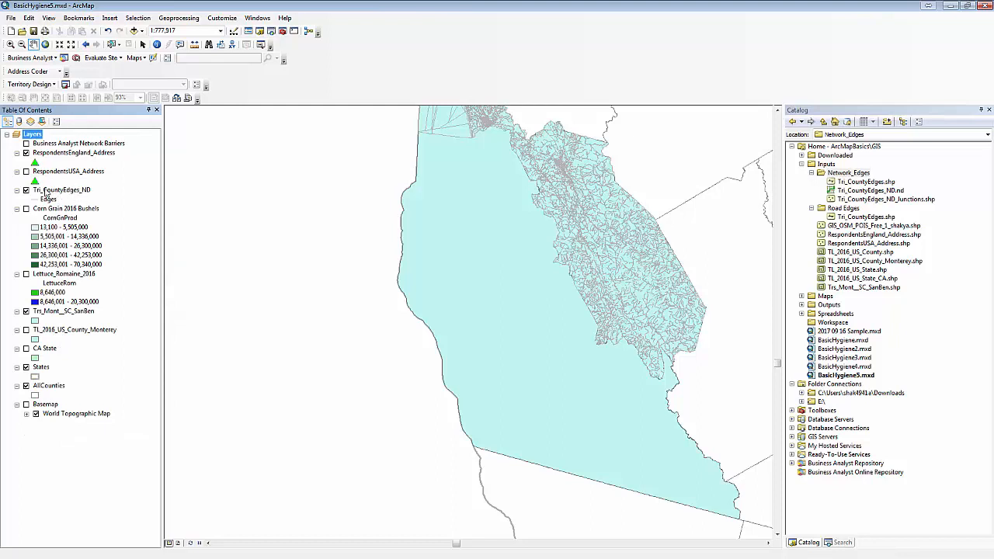
Turn off the display of the Tri_CountyEdges_ND layer and save the map document
left_click_drag(10, 183, 102, 206)
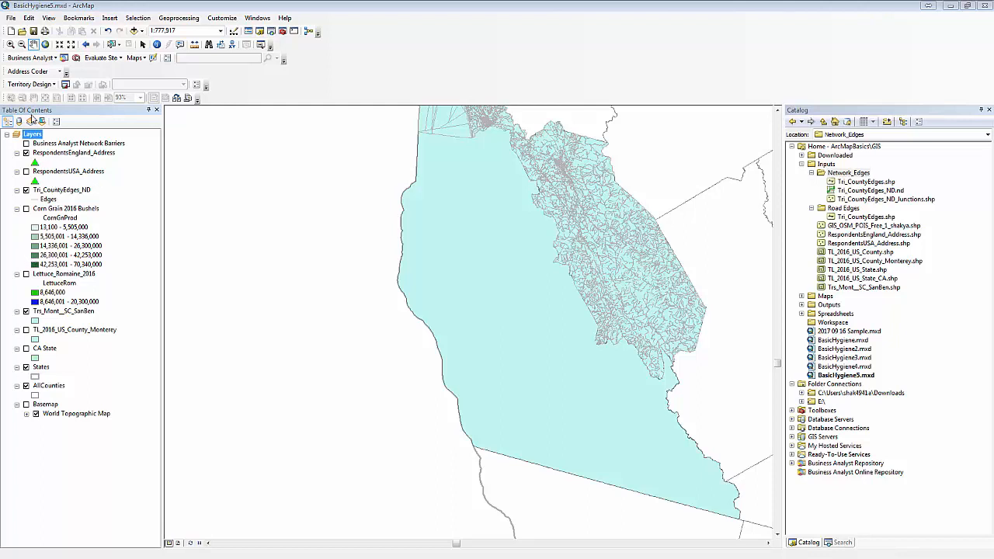
left_click(191, 543)
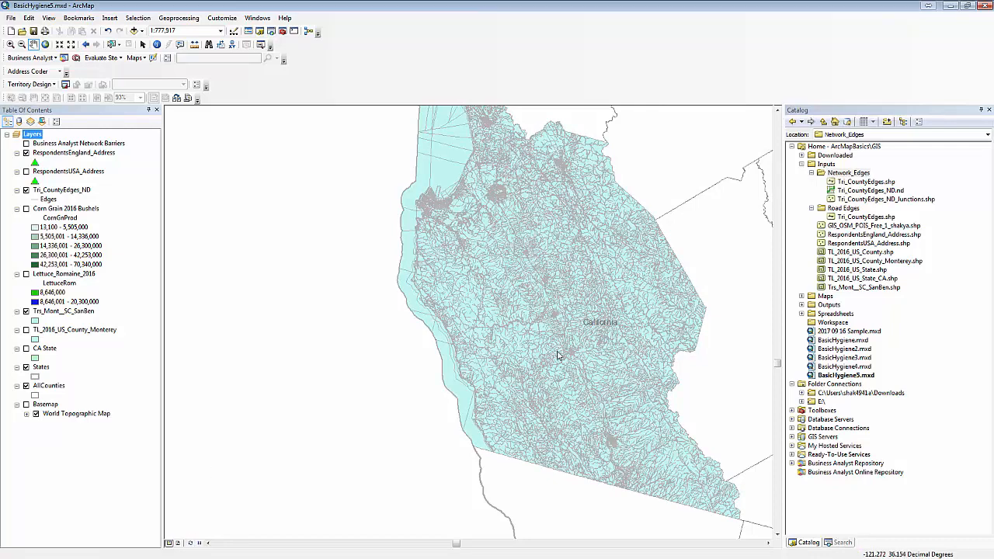
left_click(25, 190)
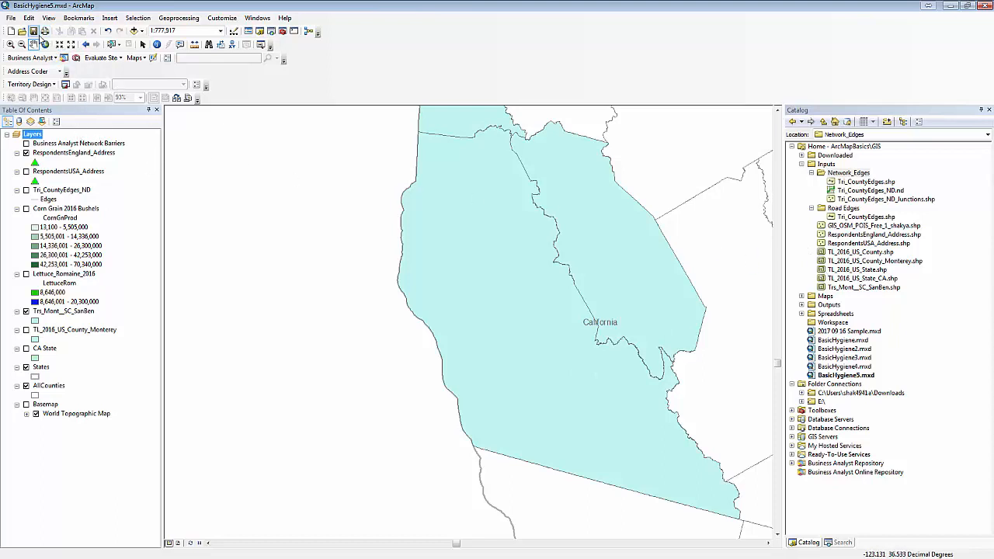
left_click(35, 32)
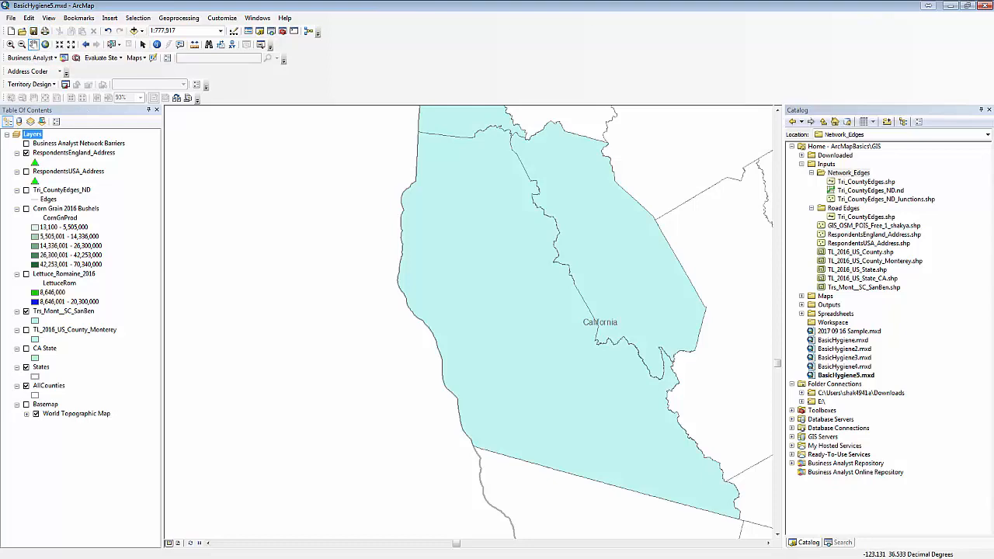